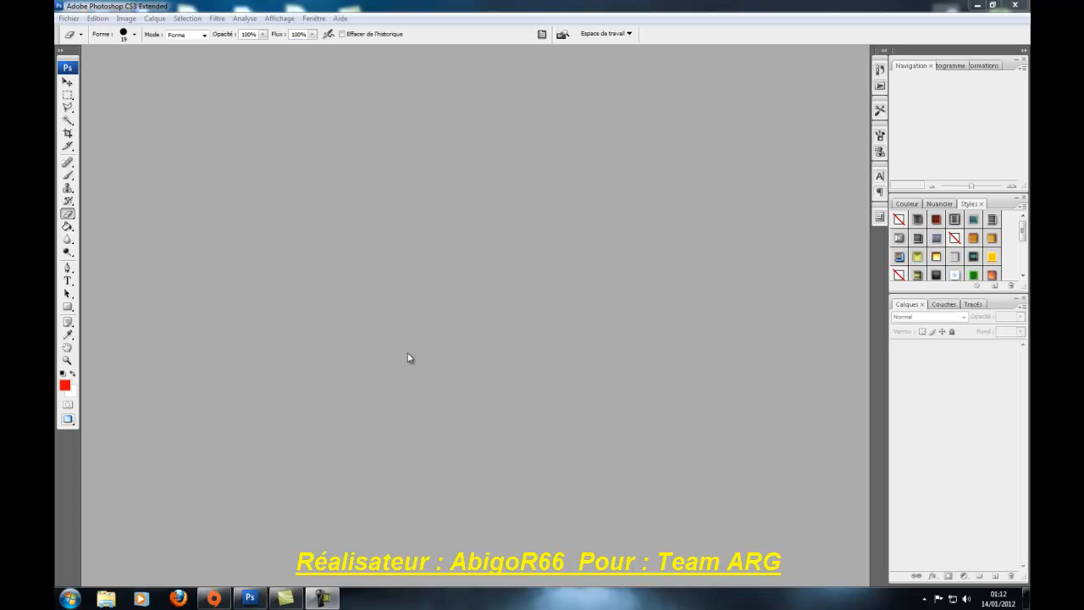
Create a new document 500 pixels wide and 320 pixels high with a transparent background
click(69, 18)
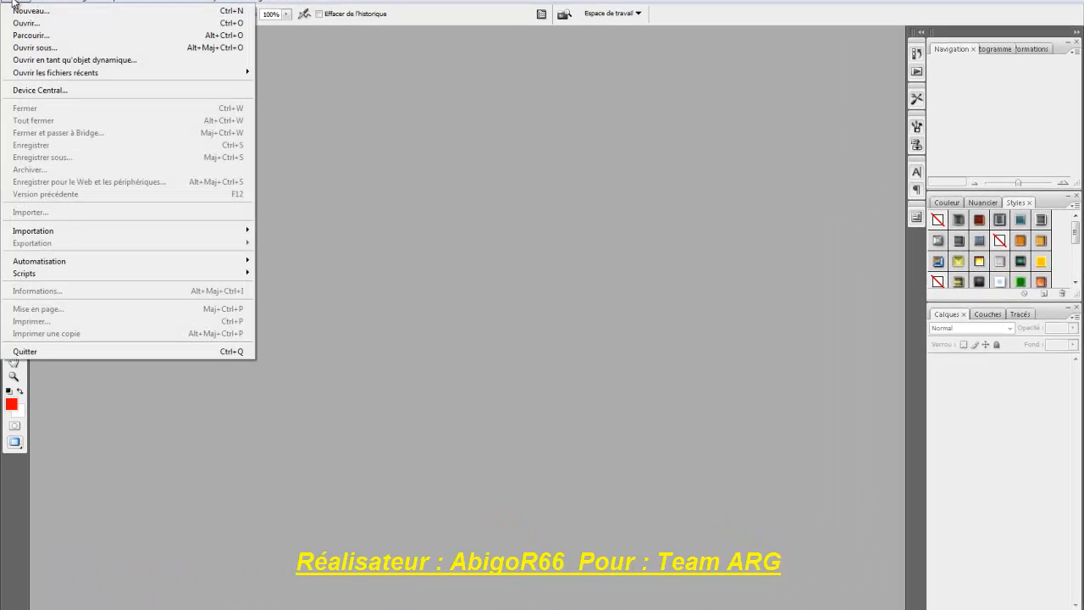
click(17, 14)
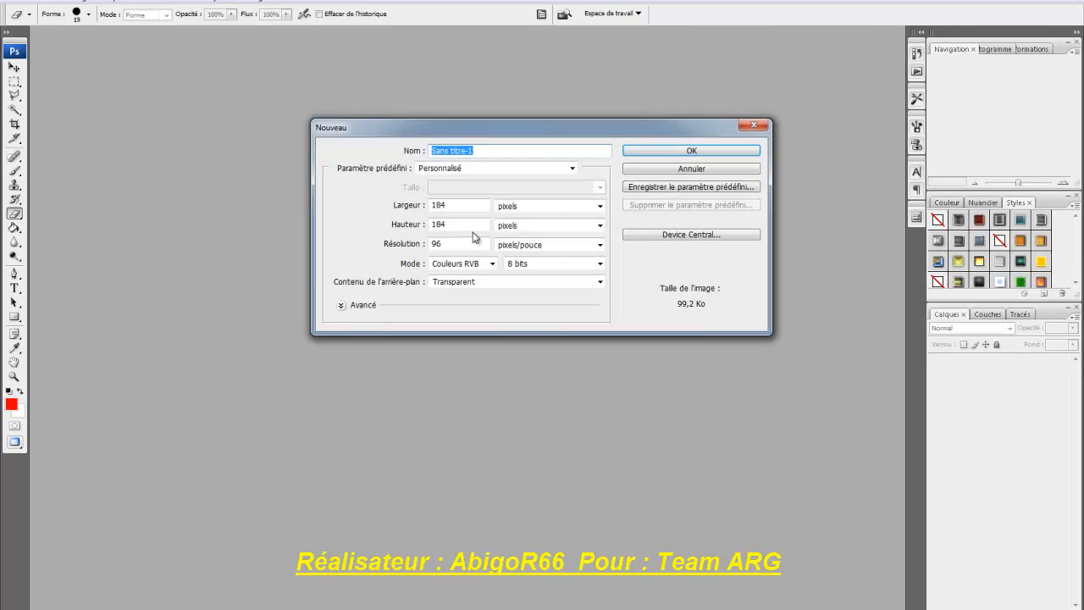
click(458, 205)
drag(458, 205, 395, 209)
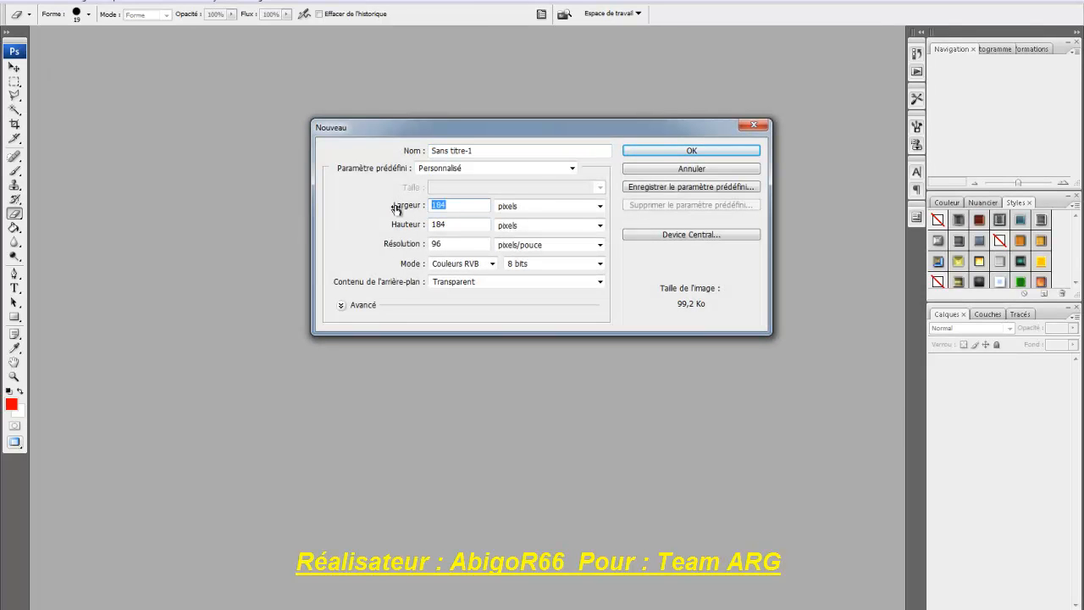
text(500)
click(403, 225)
text(312)
key(BackSpace)
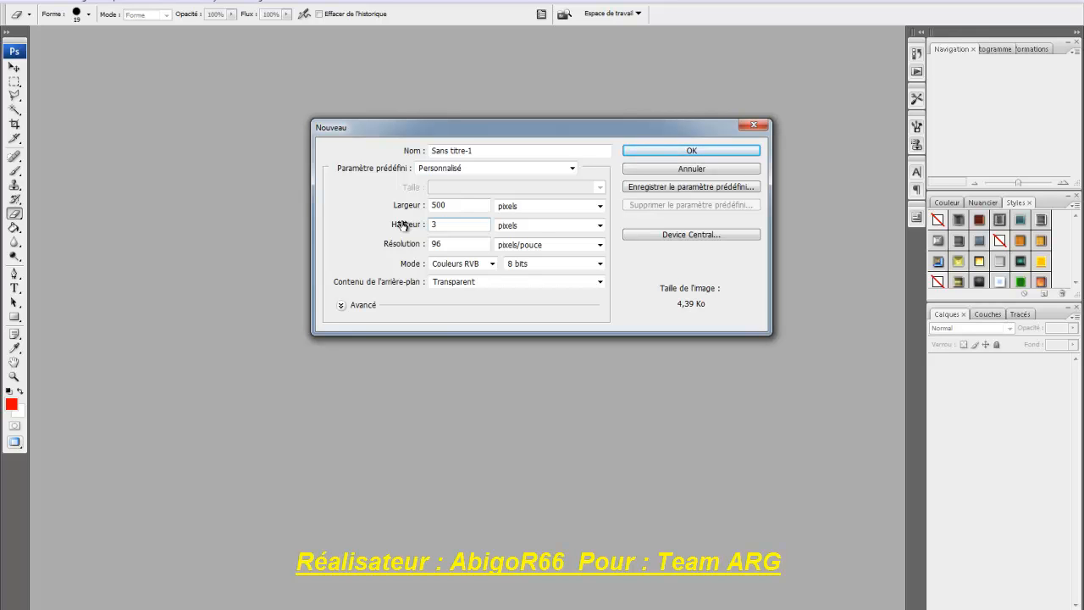
text(20)
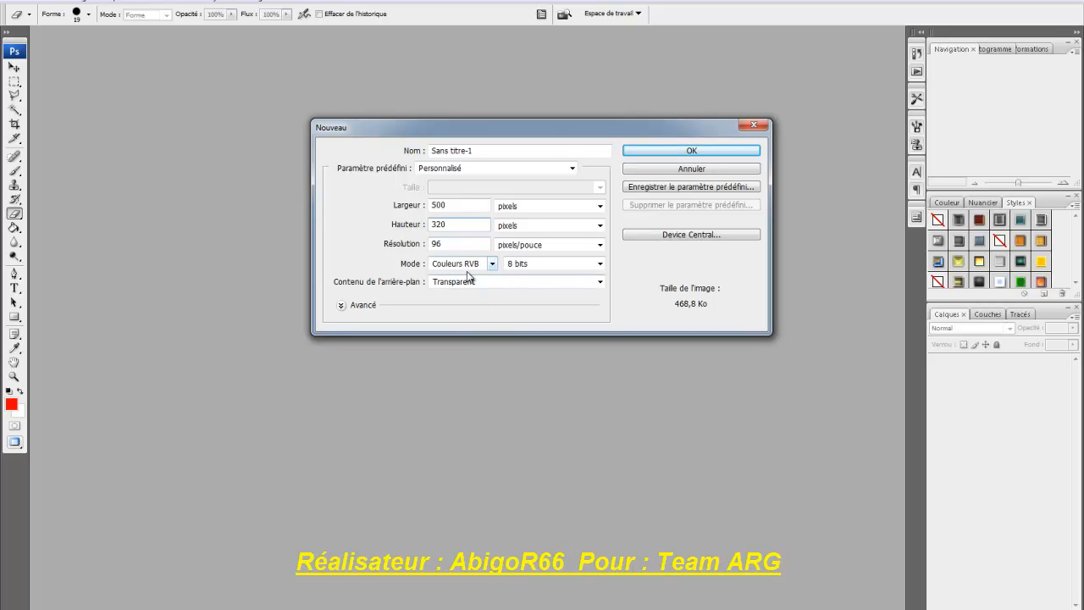
click(659, 160)
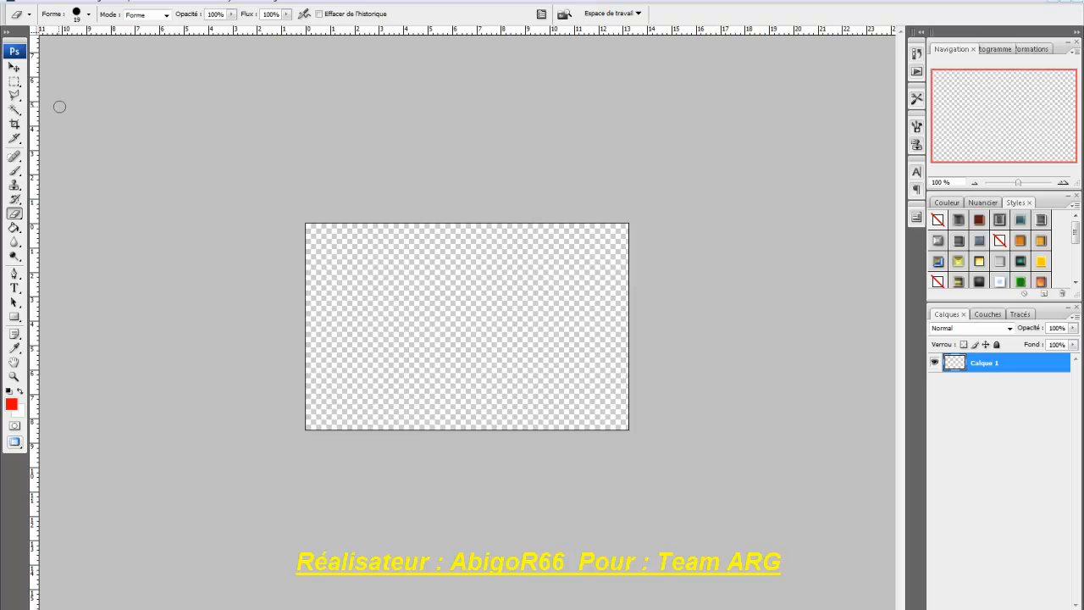
click(14, 68)
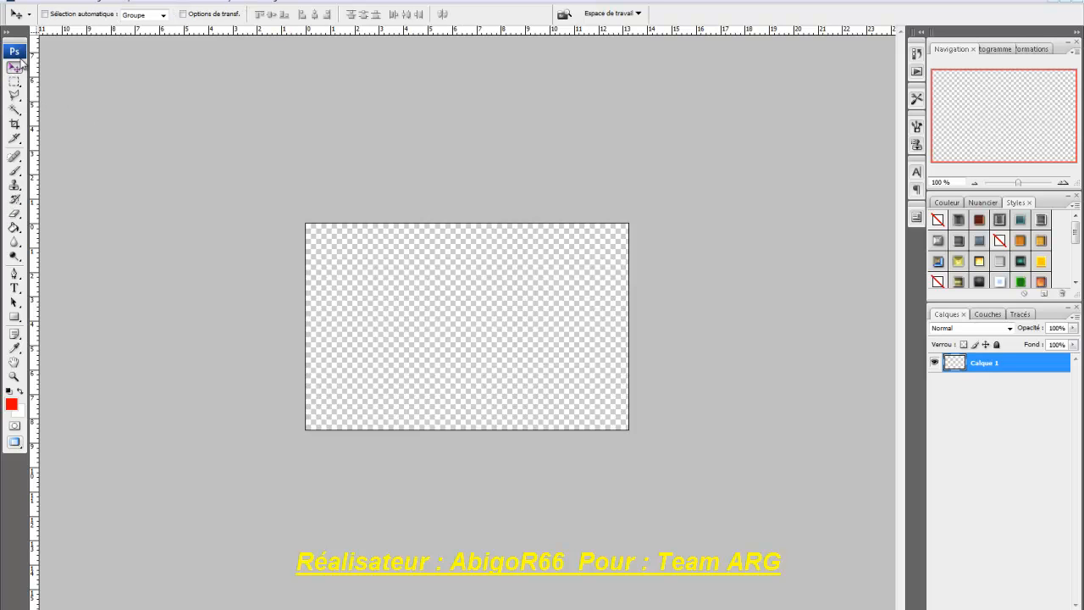
click(34, 2)
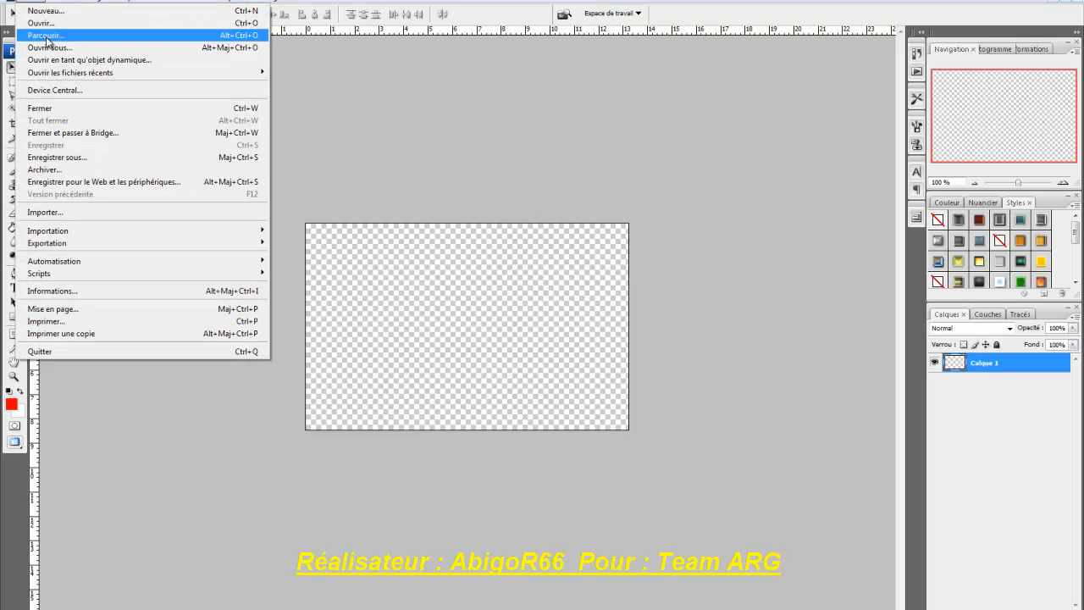
click(51, 21)
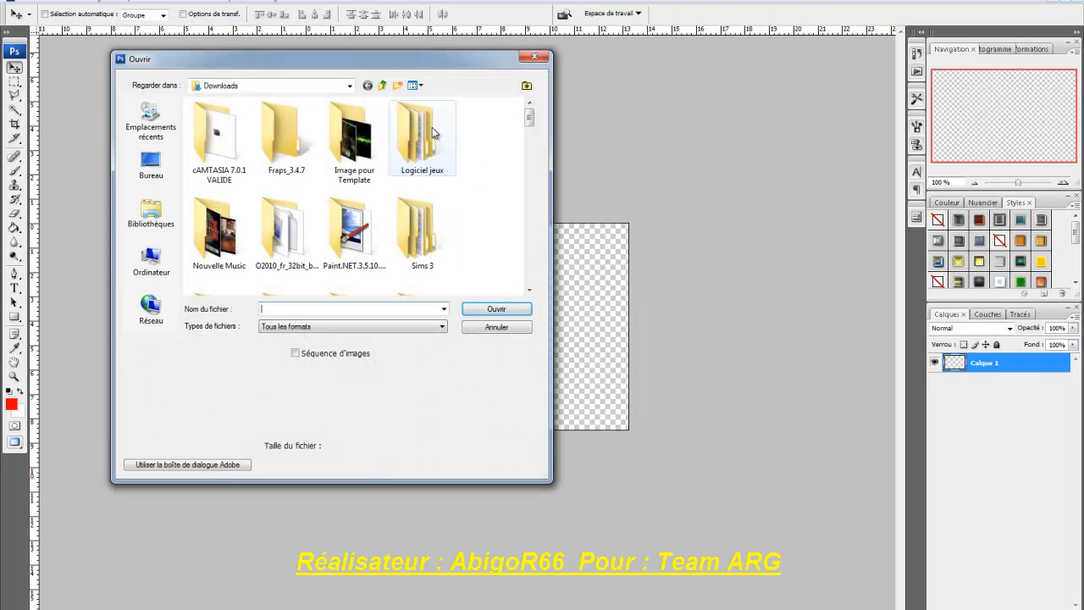
drag(528, 123, 530, 172)
scroll(531, 172, down, 5)
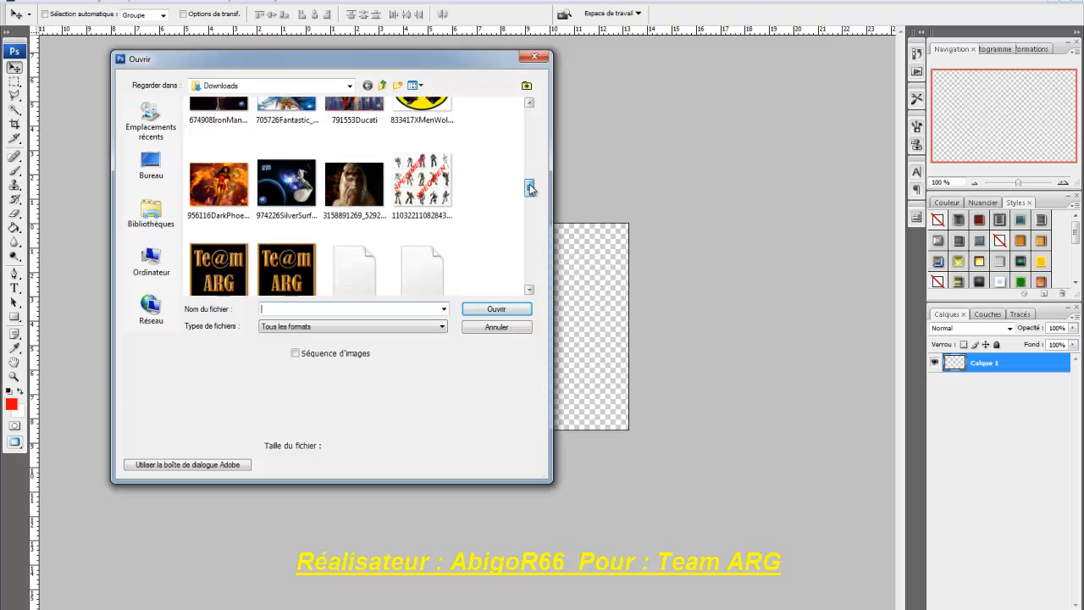
click(365, 156)
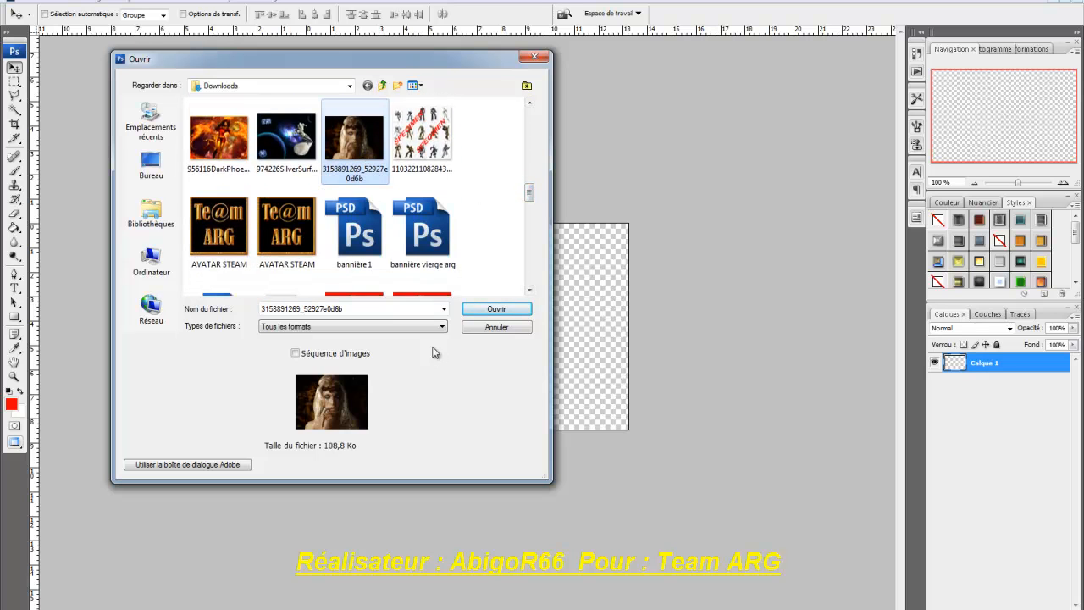
click(482, 311)
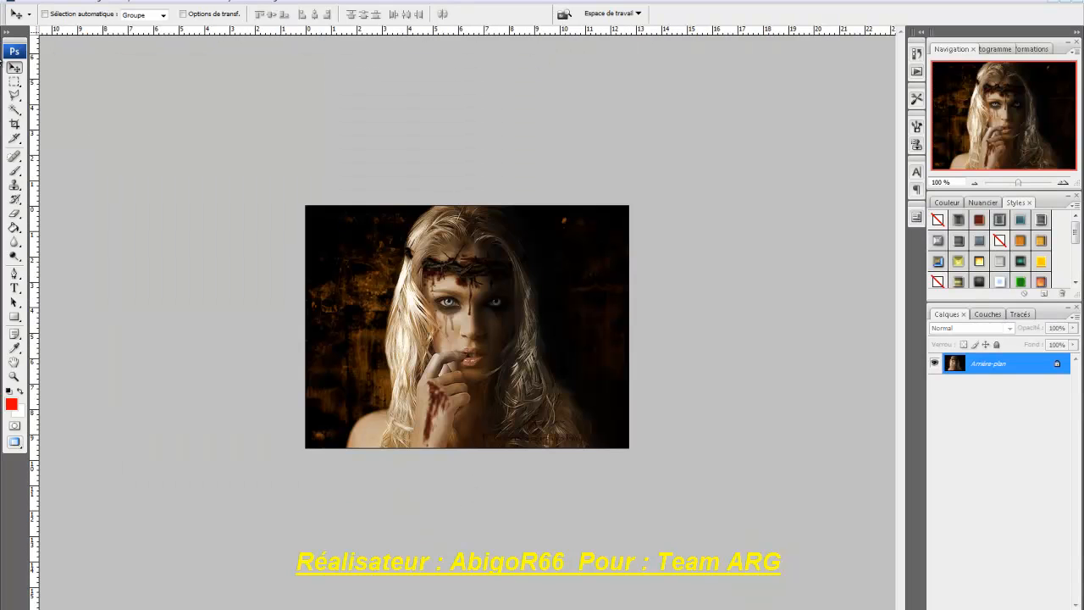
Copy the entire portrait image, close its file, and paste it into the blank 500 × 320 document
click(20, 81)
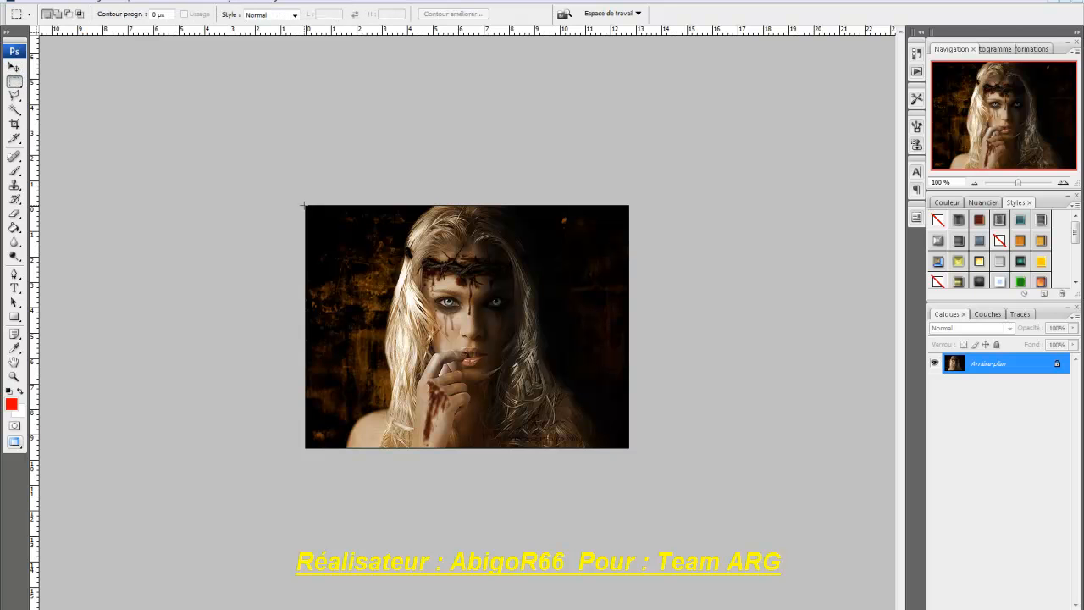
drag(304, 205, 801, 561)
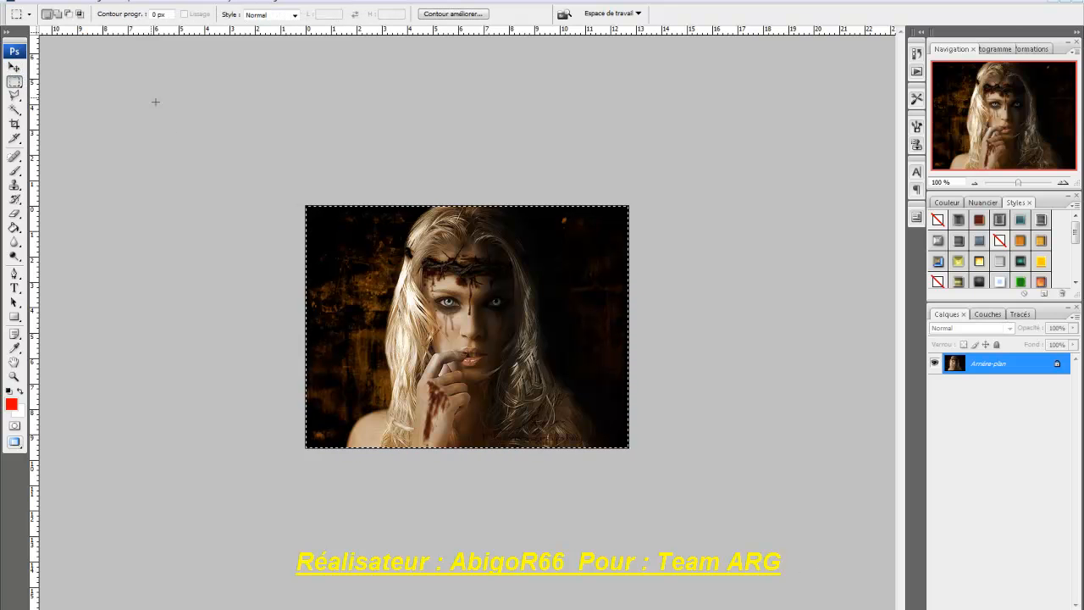
click(60, 1)
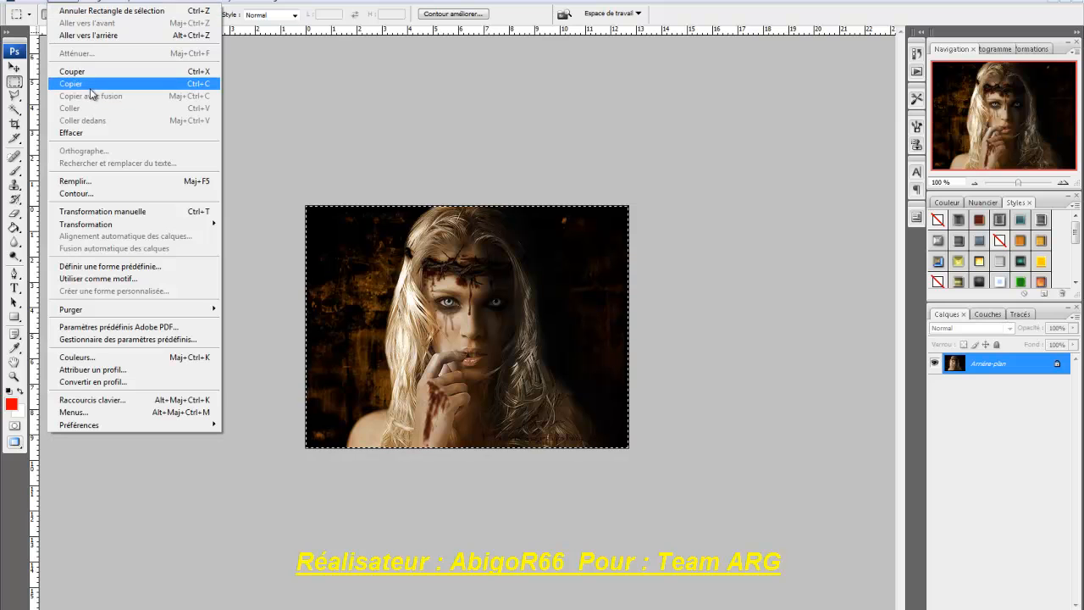
click(90, 83)
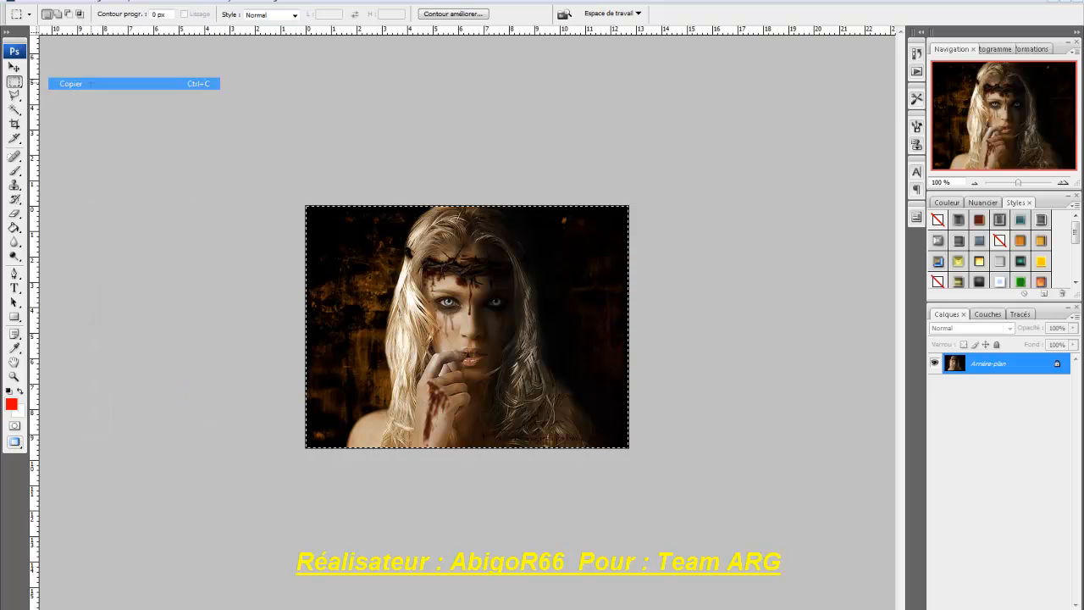
click(1078, 6)
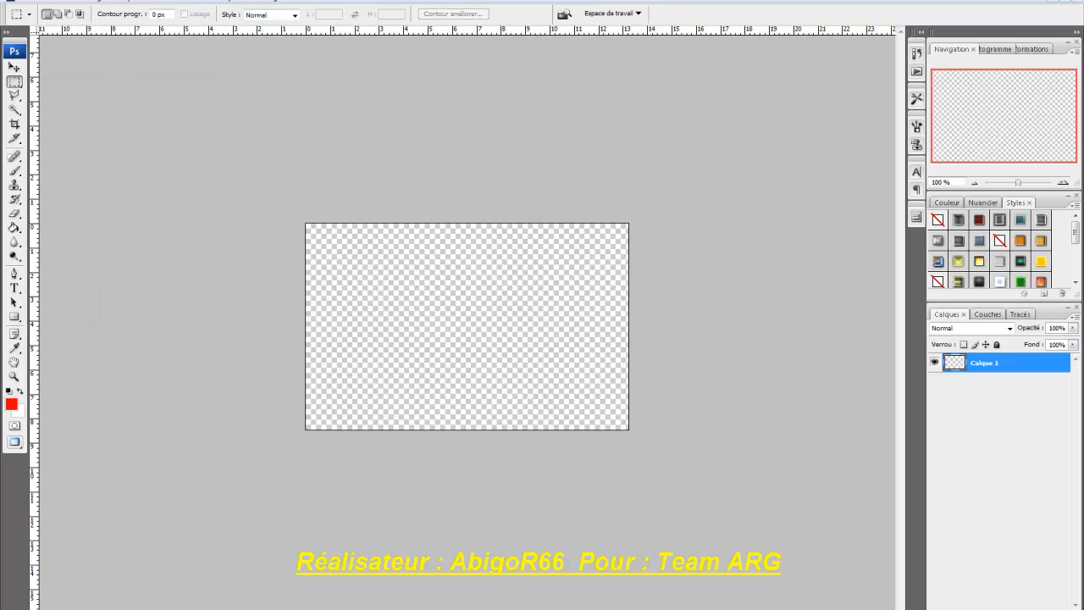
click(59, 1)
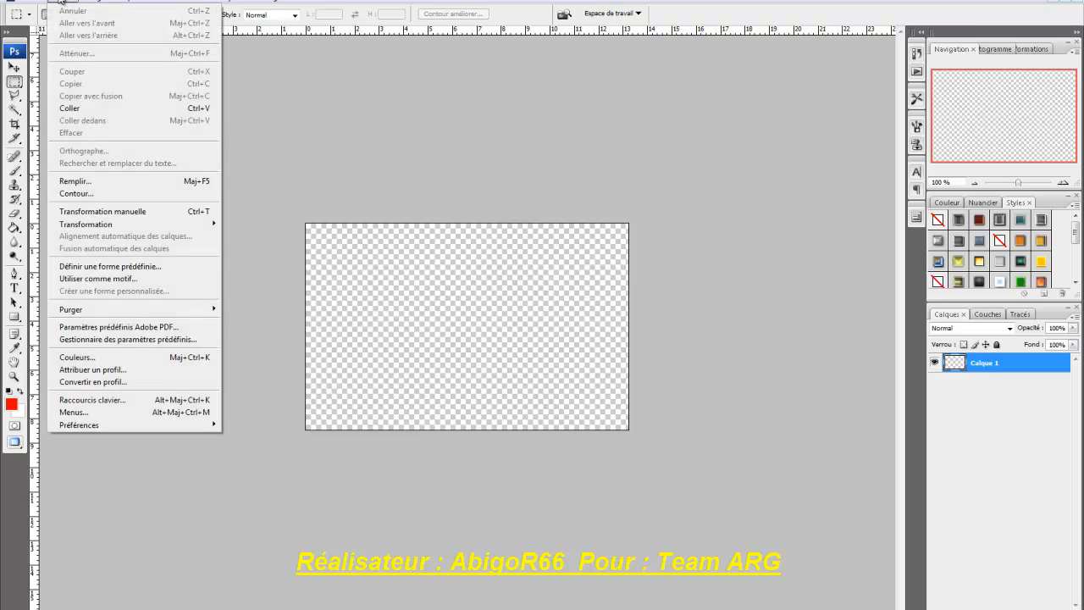
click(78, 115)
Free-transform the pasted portrait to about 85.3% height so it fits the canvas, and apply the transformation
click(62, 3)
click(96, 214)
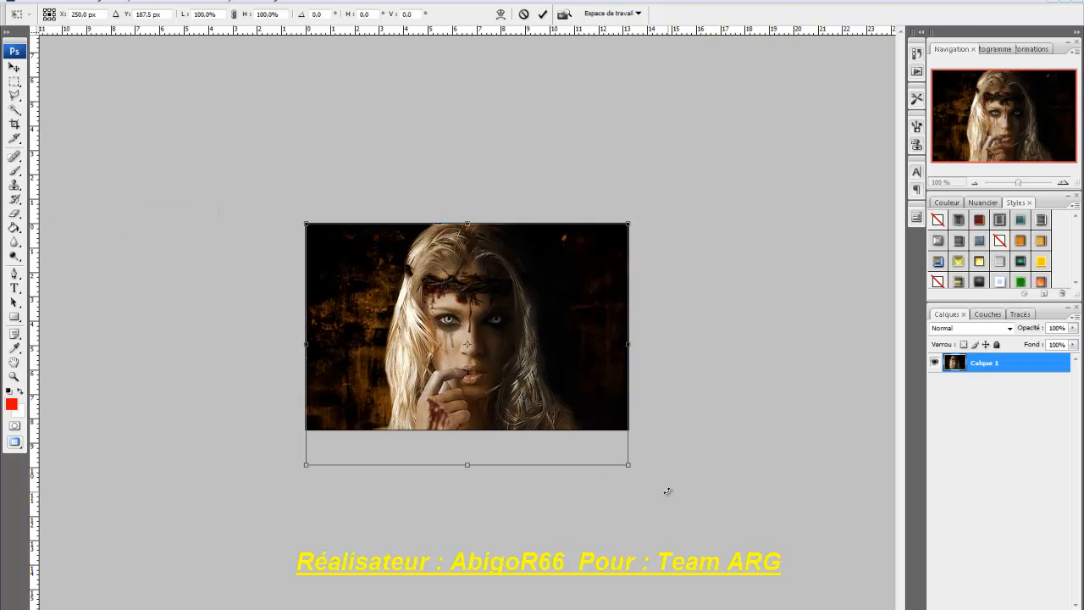
drag(627, 464, 627, 430)
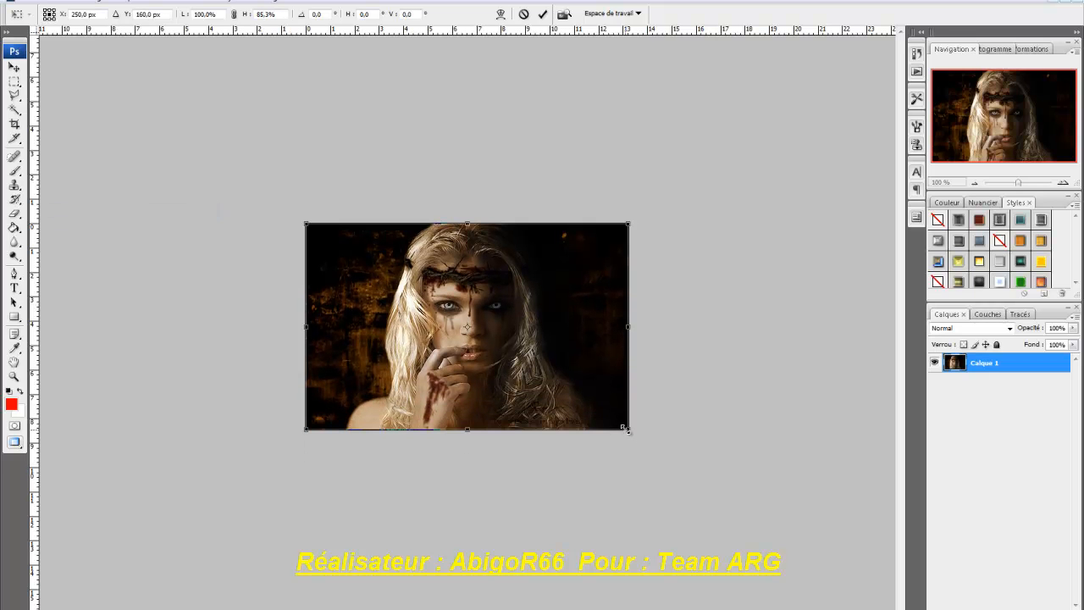
click(15, 66)
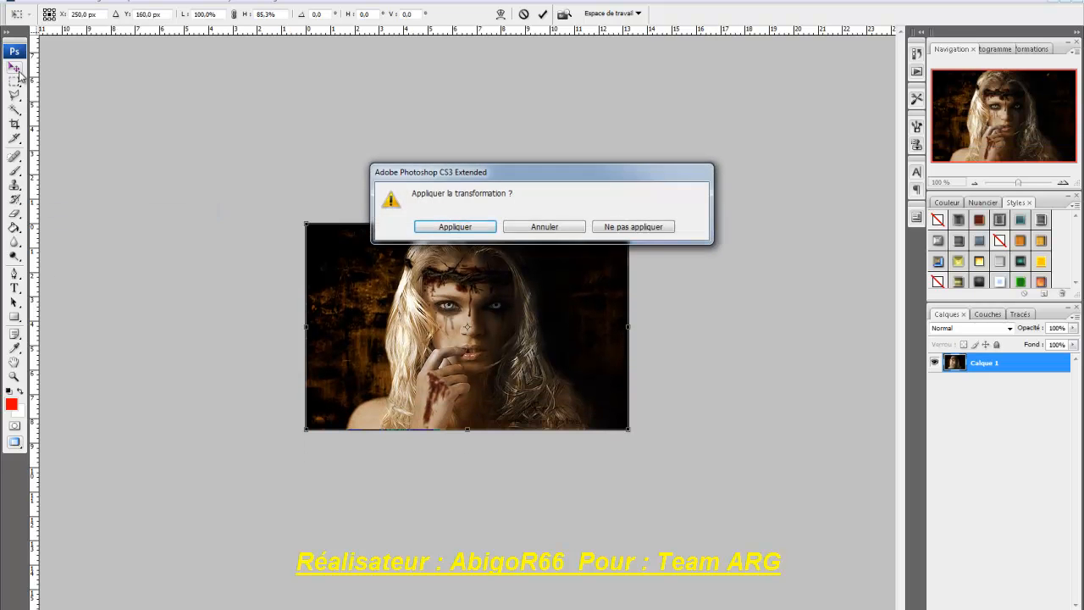
click(460, 225)
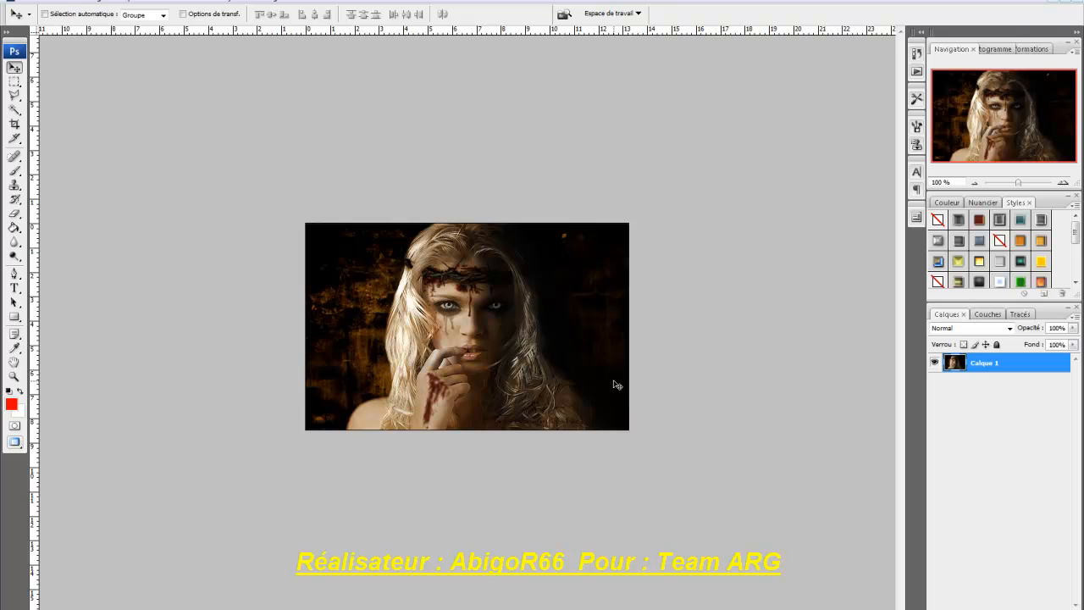
Open the flame image whose name starts with 32ae37a5641910 from the Downloads folder
click(25, 2)
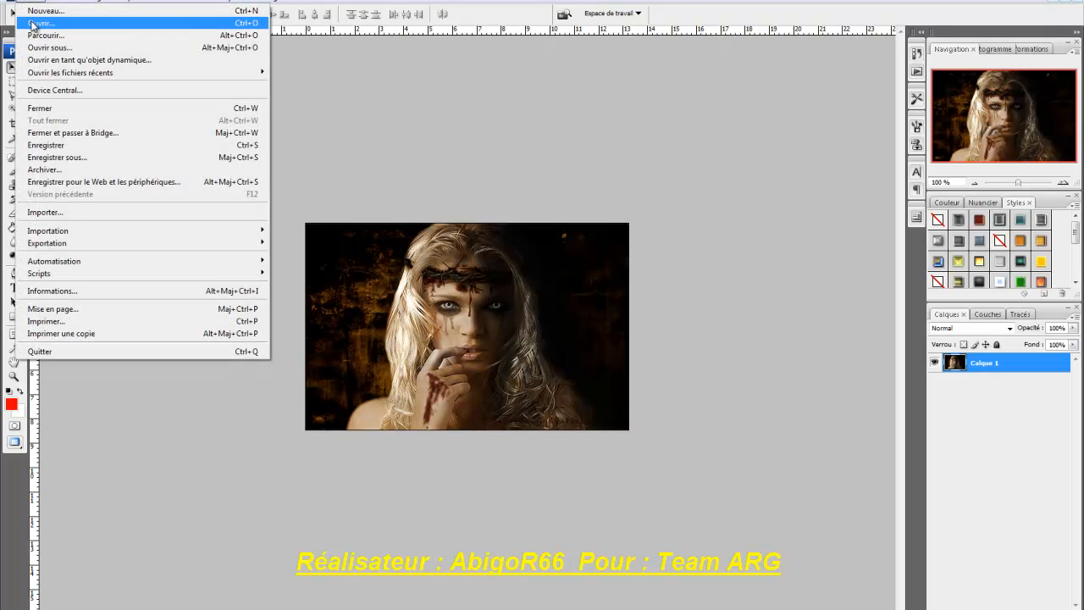
click(32, 24)
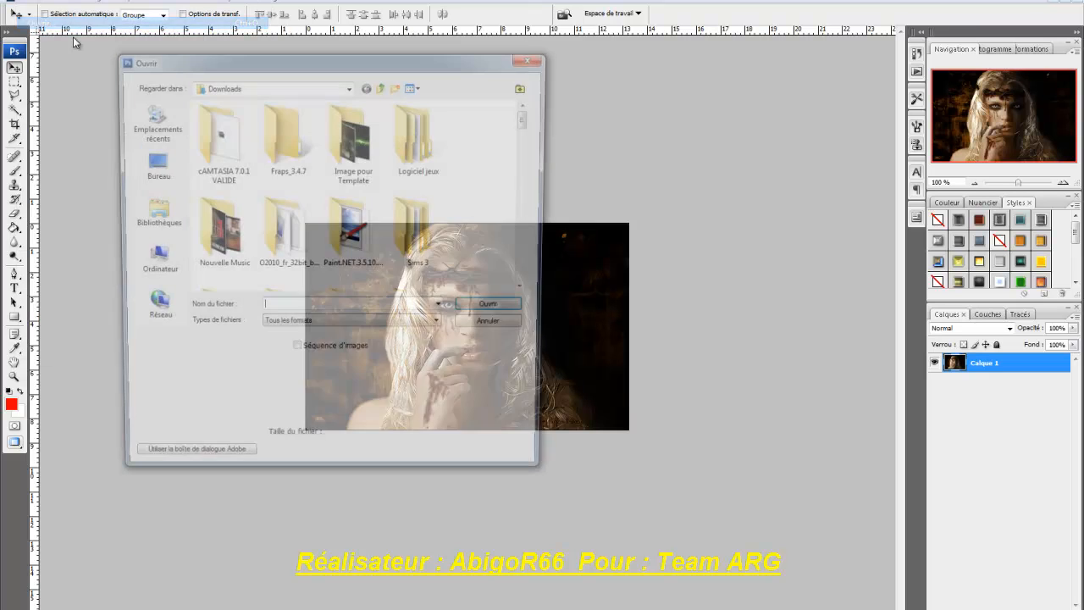
drag(533, 120, 535, 158)
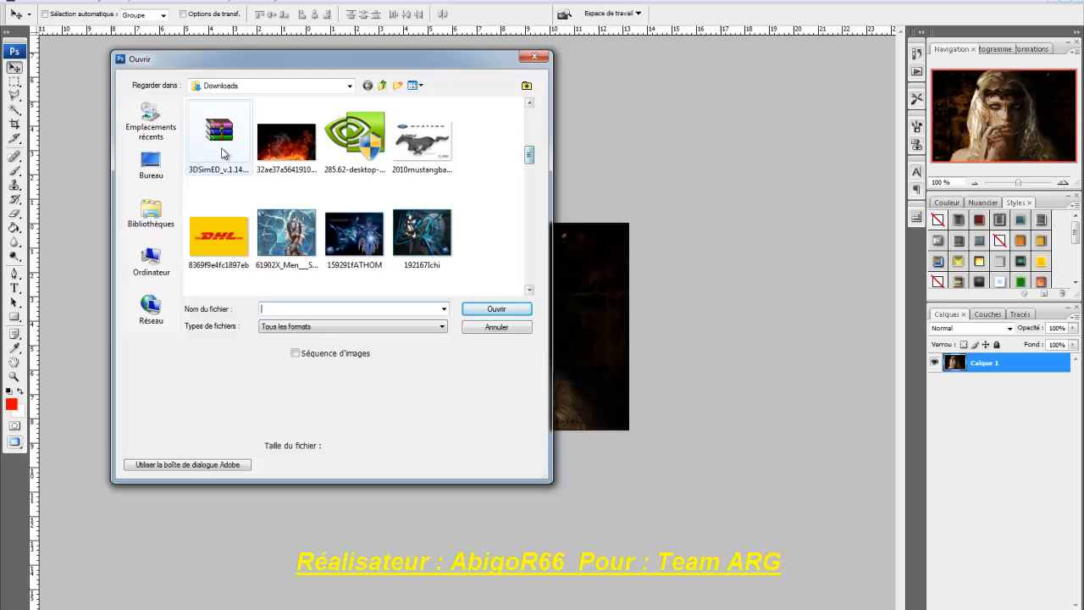
double_click(288, 144)
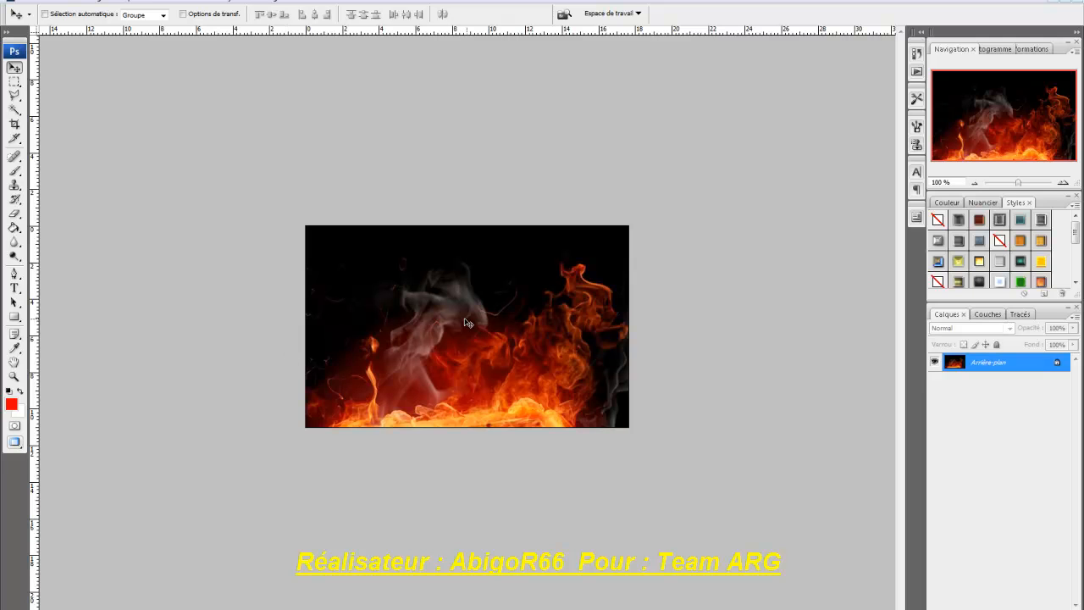
Select and copy the whole flame image, and paste it as a new layer above the portrait
click(14, 82)
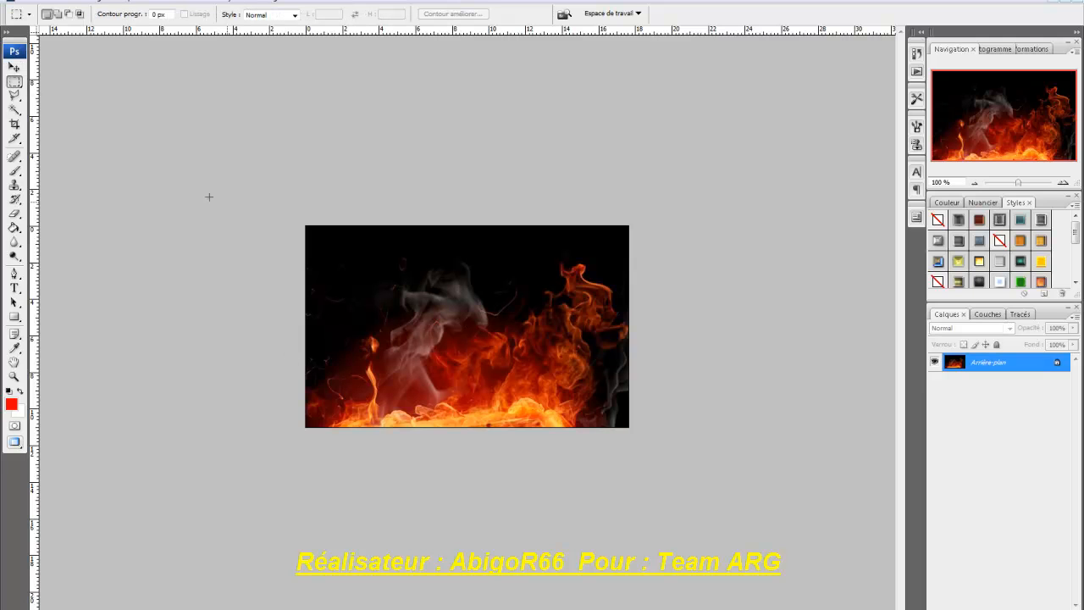
drag(328, 212, 705, 425)
click(454, 227)
click(61, 0)
click(79, 85)
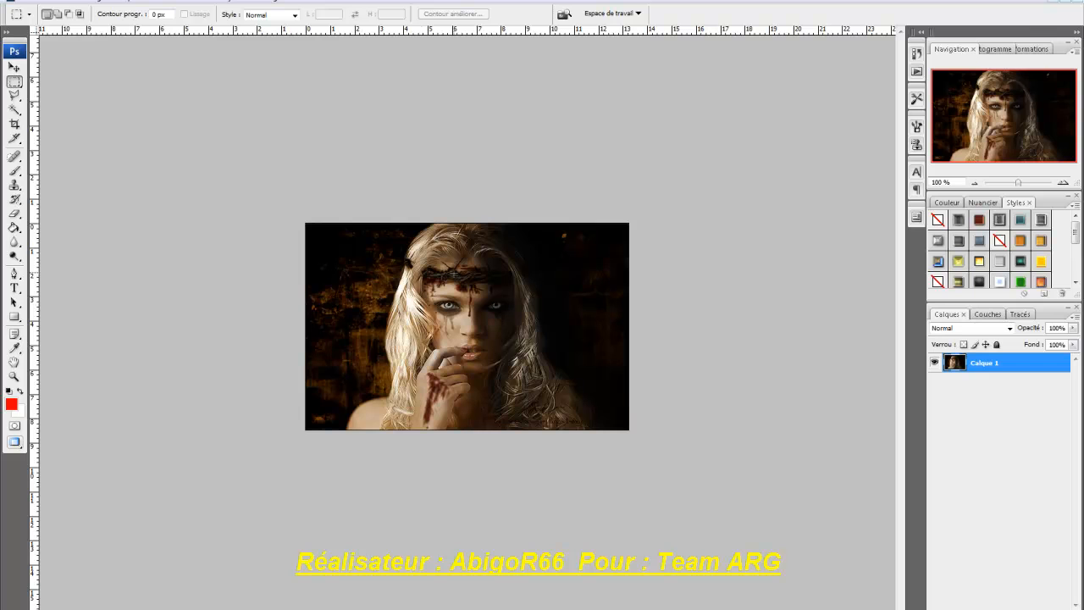
click(61, 3)
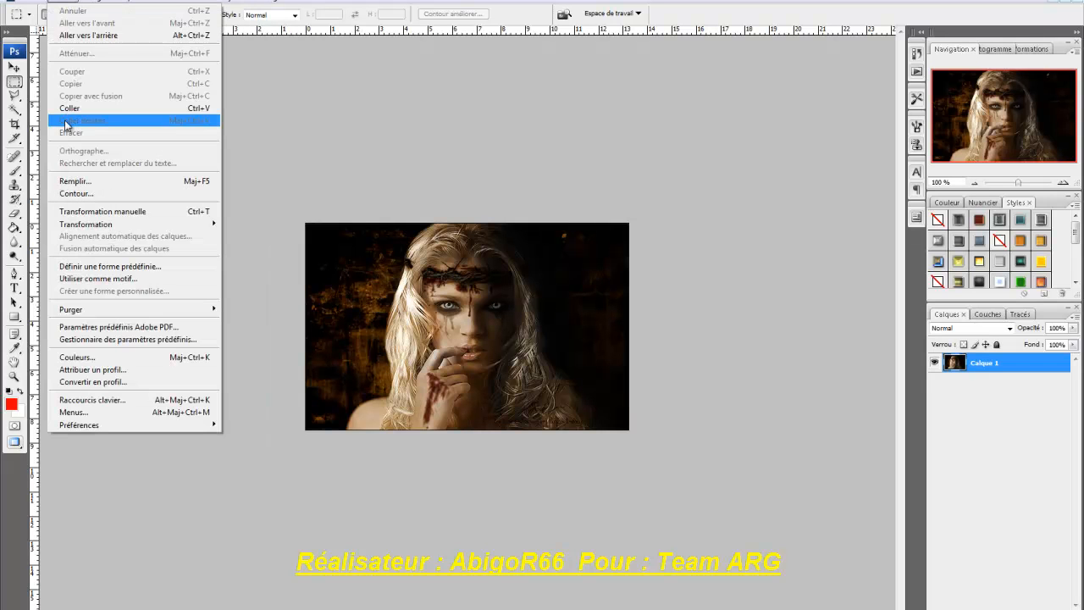
click(70, 112)
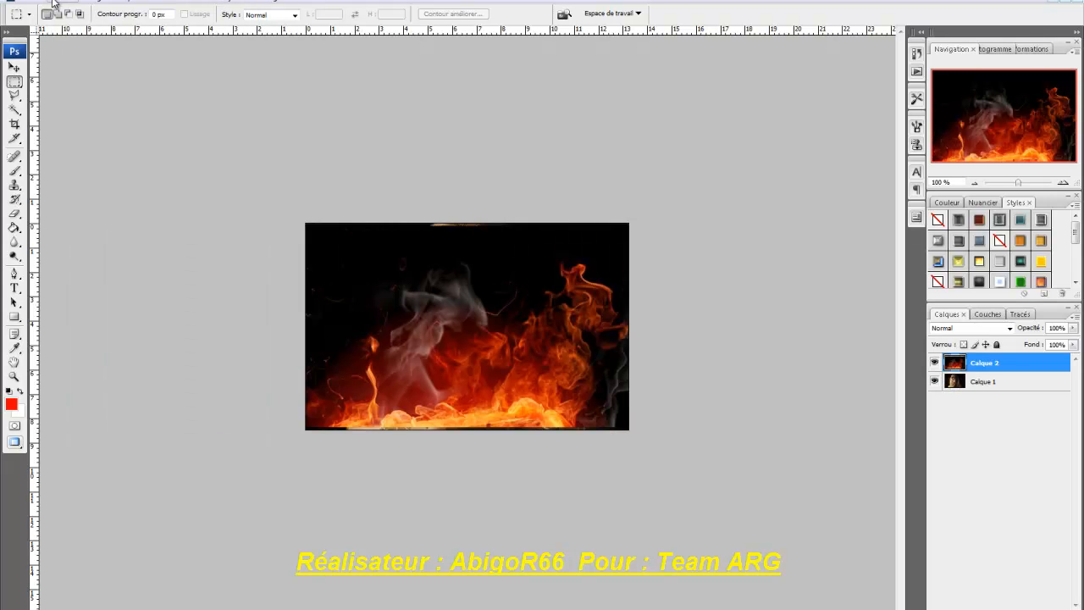
Free-transform the flame layer to about 102.6% height so it covers the canvas's upper and lower edges, and apply it
click(61, 1)
click(101, 210)
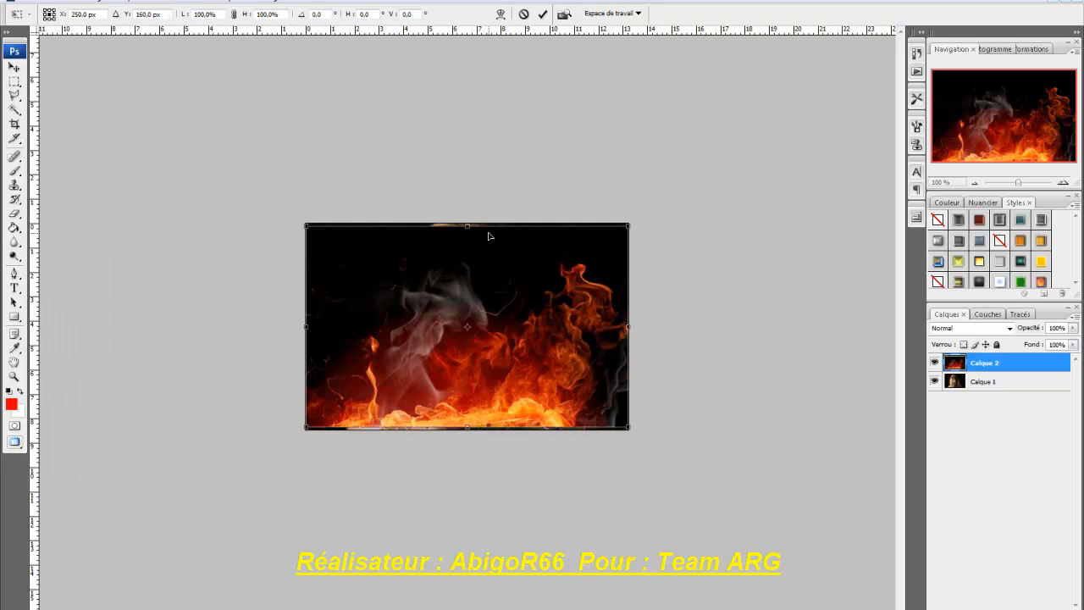
drag(467, 225, 467, 222)
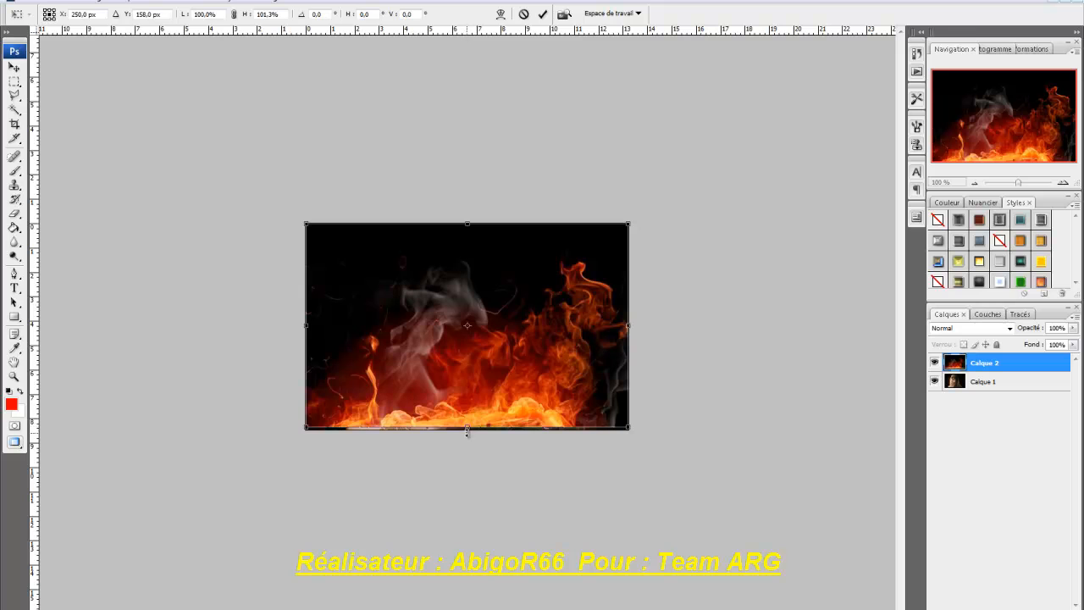
drag(467, 431, 469, 433)
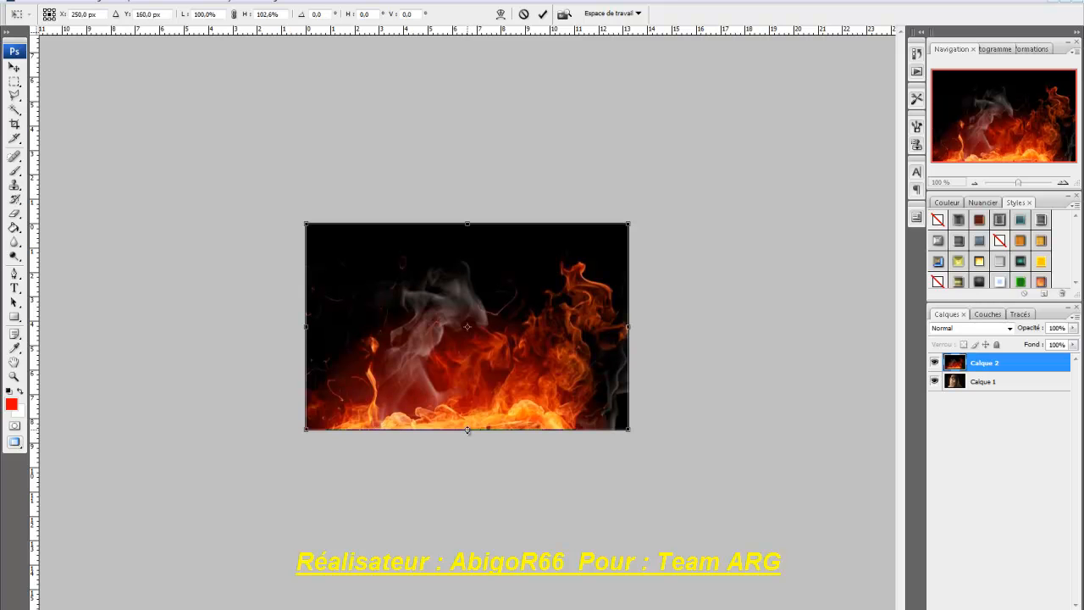
click(15, 66)
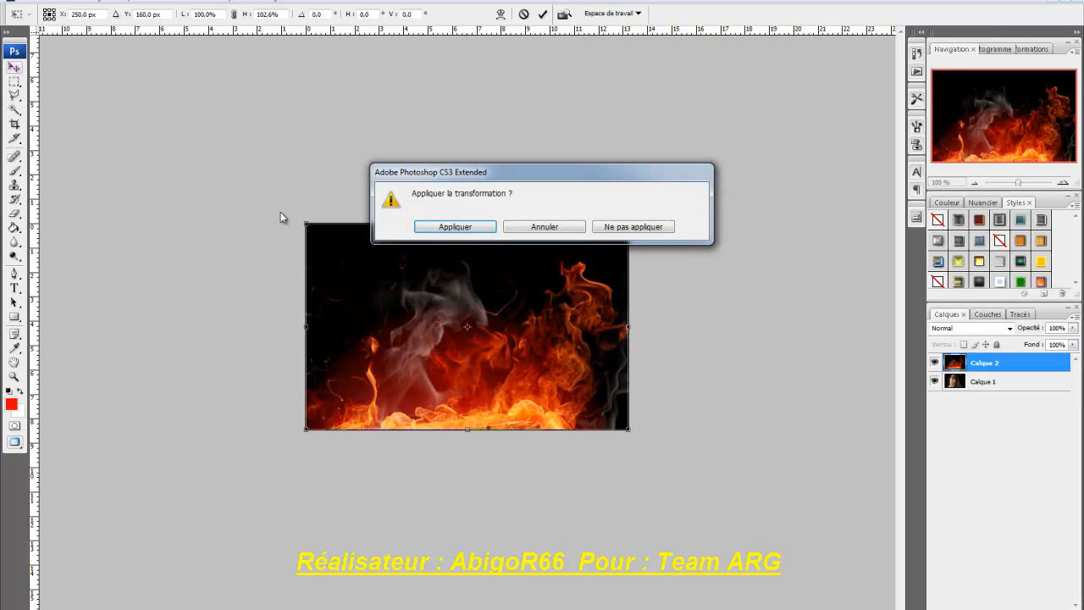
click(438, 231)
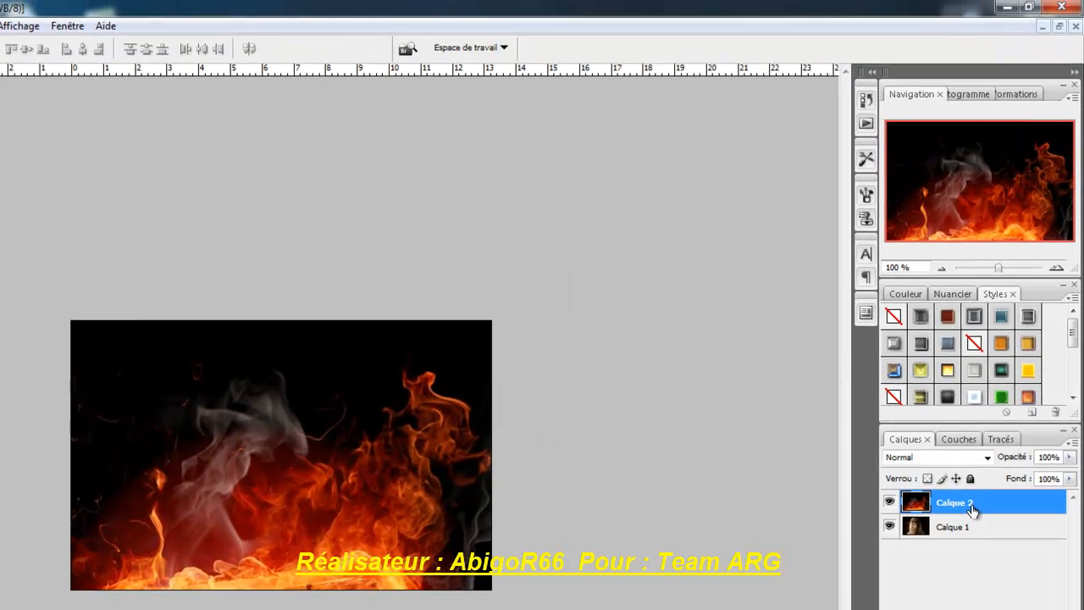
In the flame layer's blending options, raise the black limit for this layer to 22 so the portrait shows through its darkest areas
double_click(1001, 363)
double_click(989, 511)
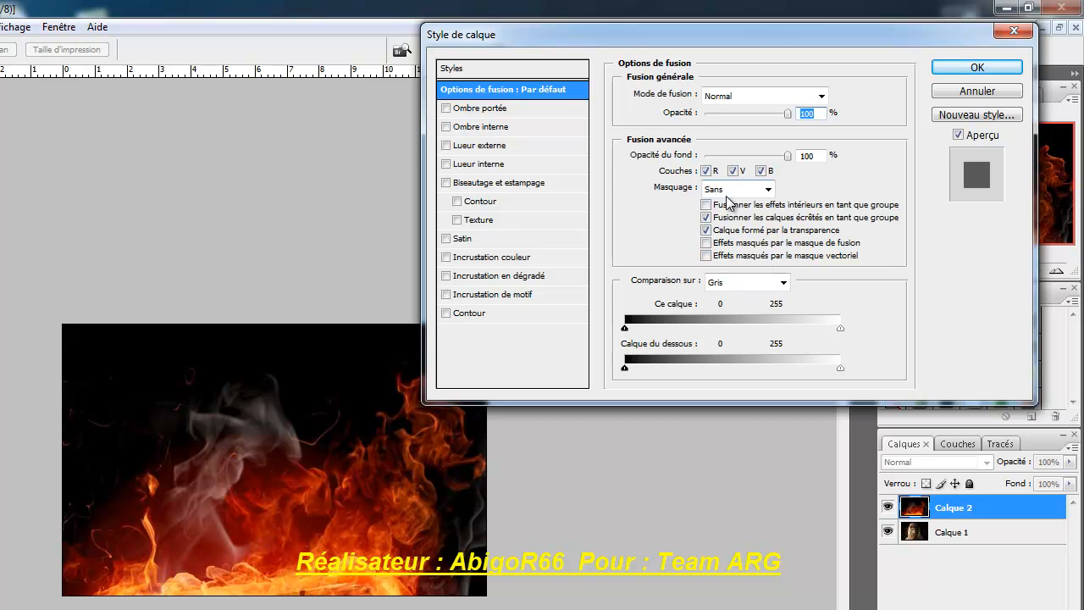
click(770, 190)
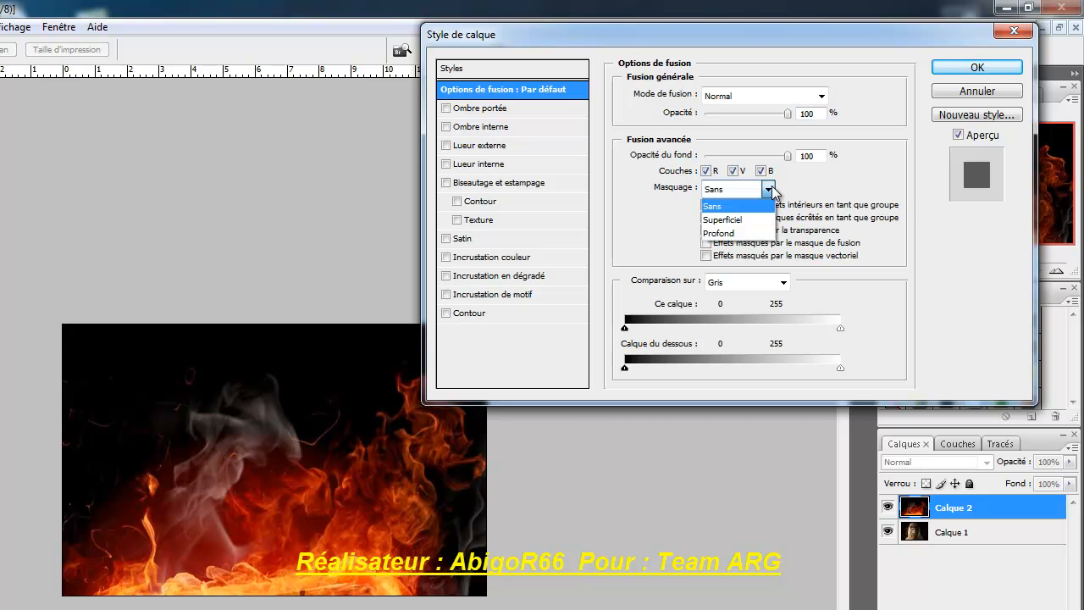
click(770, 189)
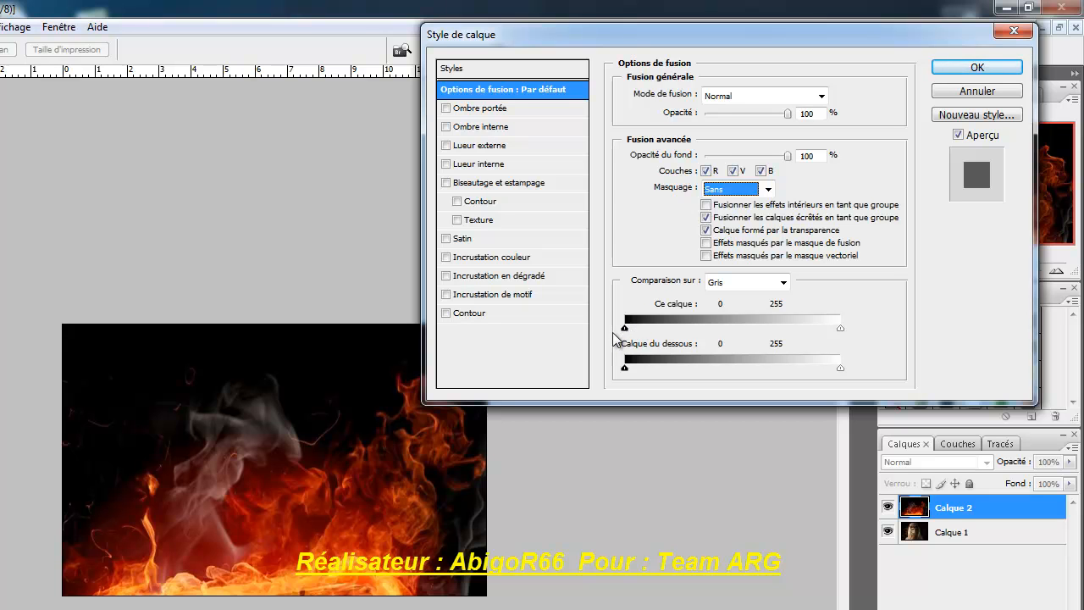
mouse_move(626, 333)
mouse_down()
mouse_move(687, 338)
mouse_move(622, 336)
mouse_move(631, 336)
mouse_up()
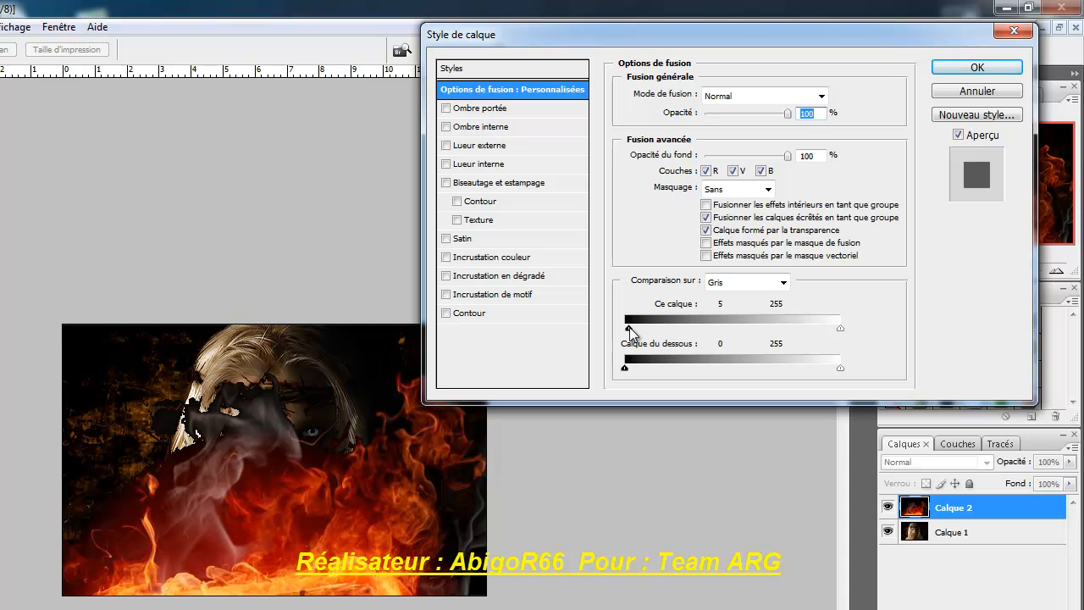
mouse_move(628, 328)
mouse_down()
mouse_move(672, 329)
mouse_move(643, 337)
mouse_up()
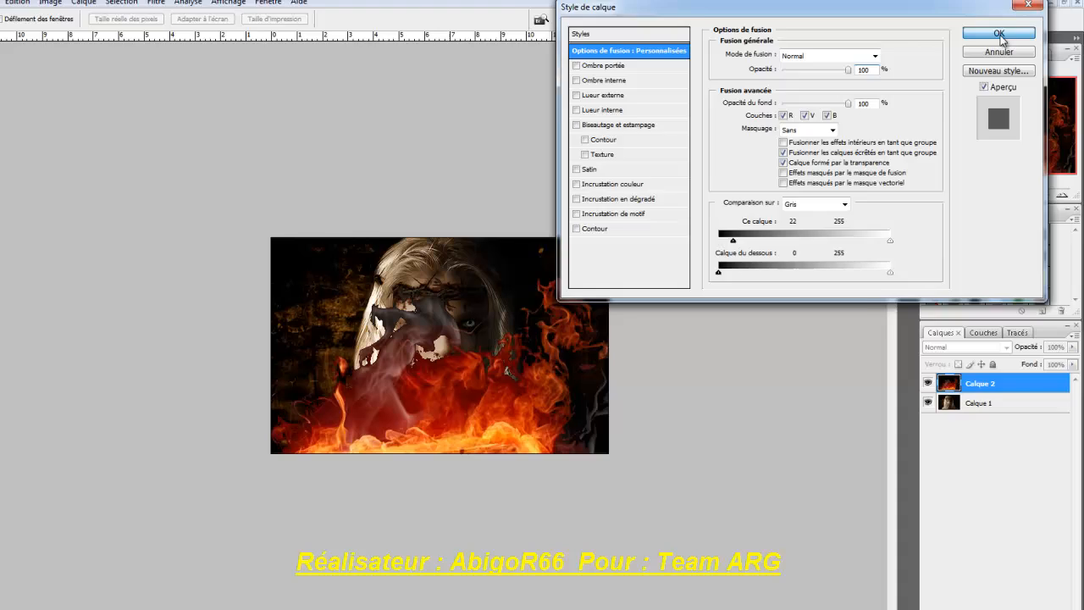
click(999, 34)
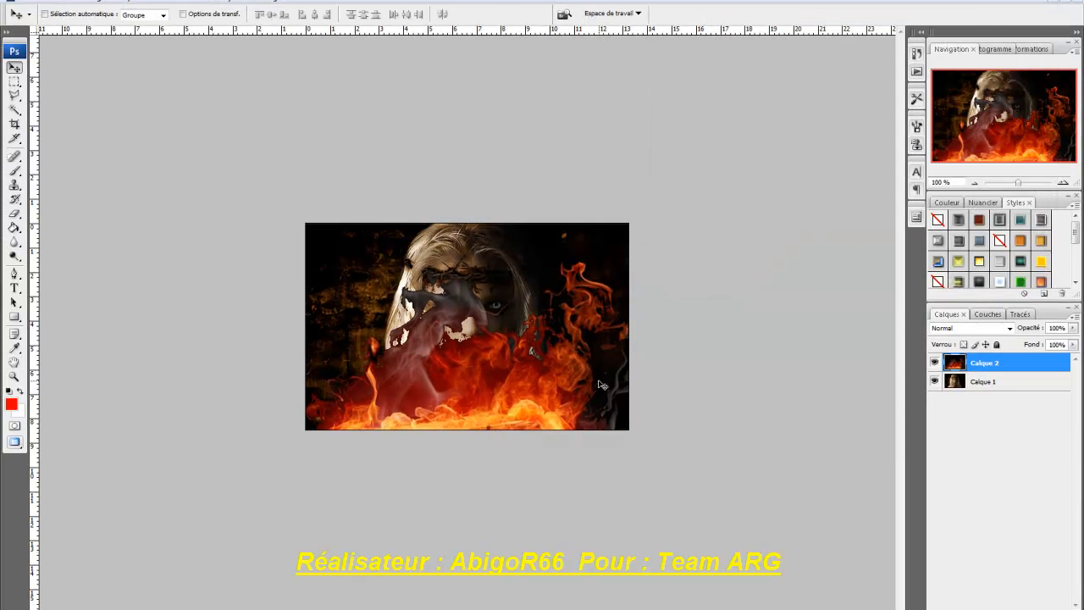
Erase the flames and smoke over the woman's face, hair and hand on Calque 2 with a hard 60 px Eraser at 25% opacity
click(15, 214)
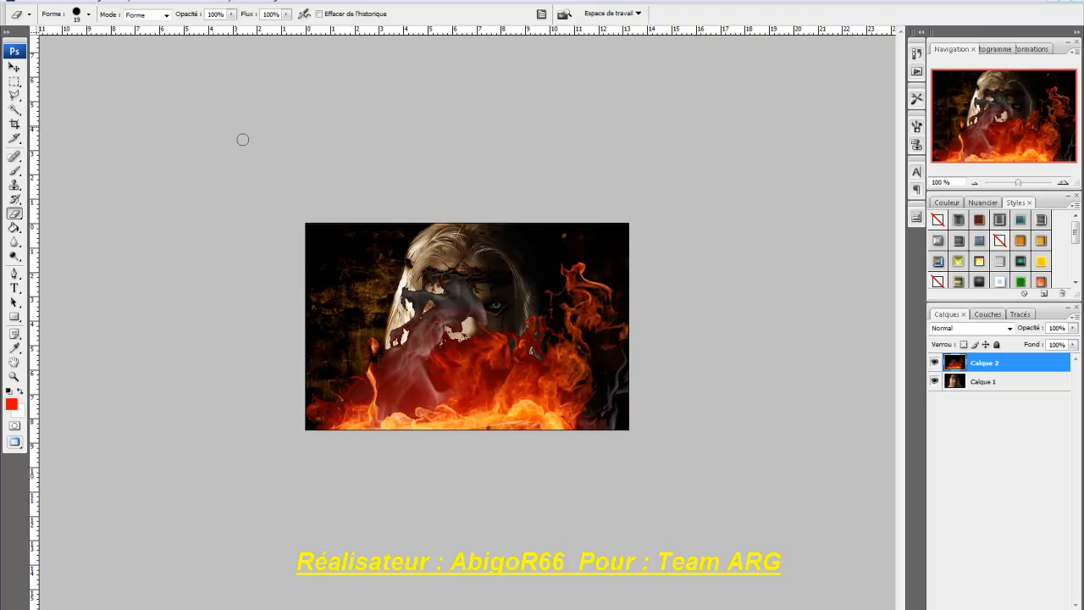
click(89, 17)
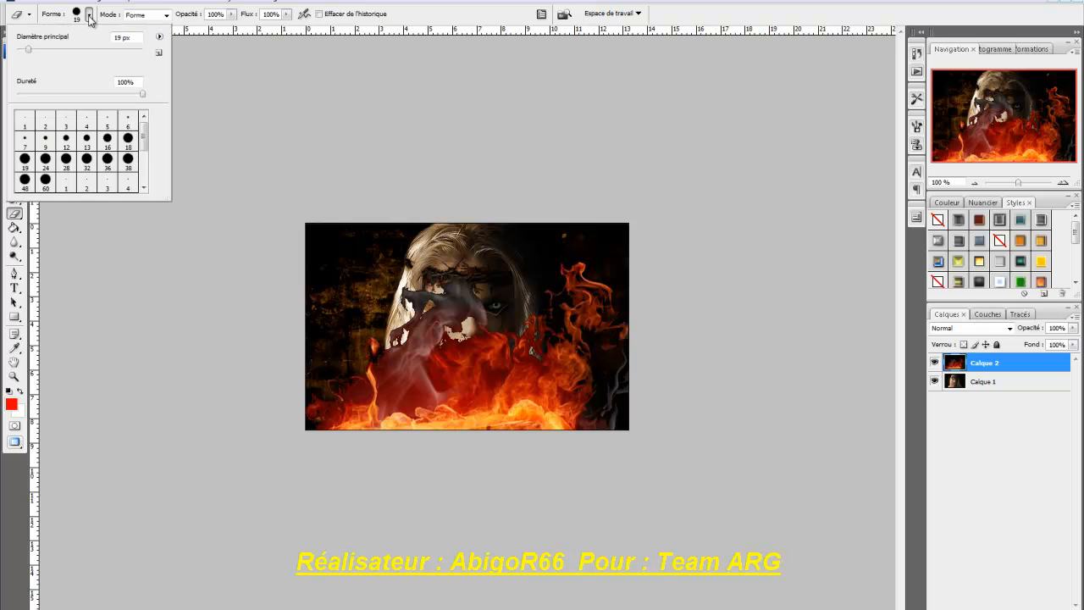
double_click(47, 179)
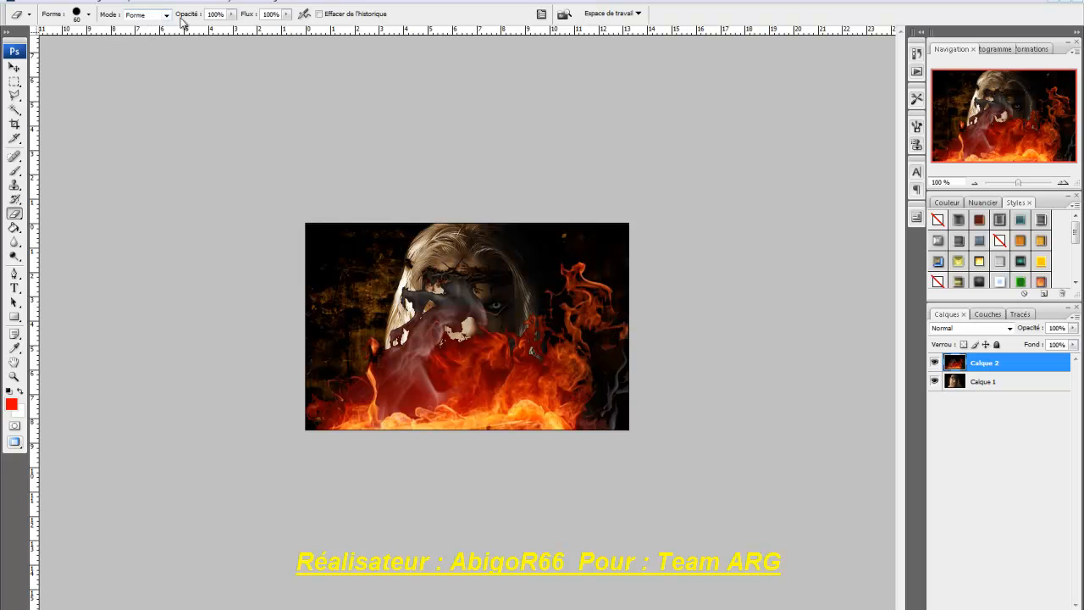
drag(231, 15, 183, 31)
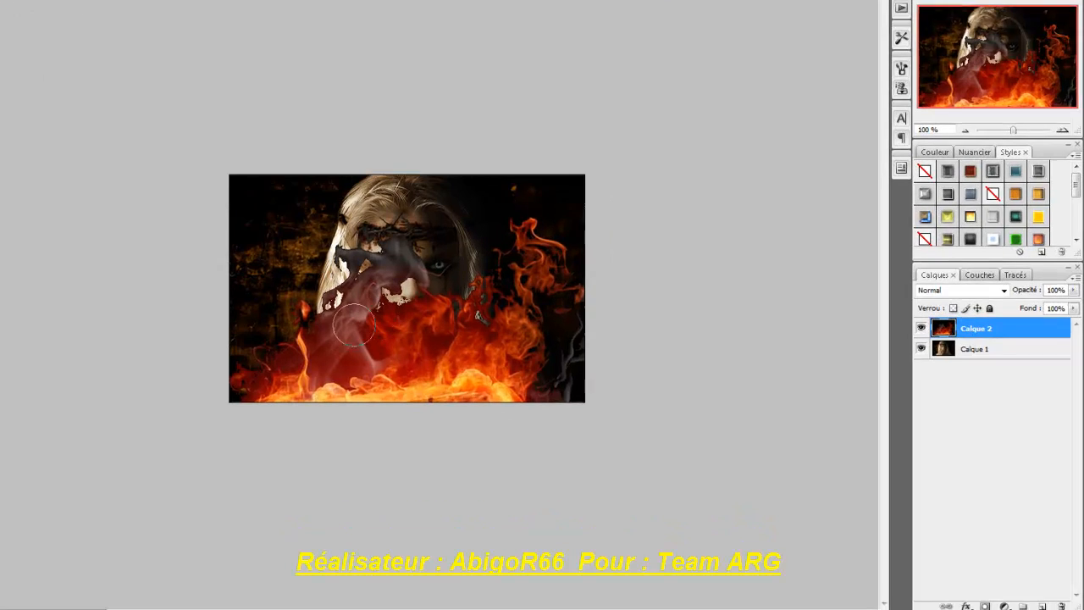
mouse_move(193, 221)
mouse_down()
mouse_move(222, 172)
mouse_move(119, 251)
mouse_move(182, 212)
mouse_move(175, 216)
mouse_move(194, 184)
mouse_move(192, 129)
mouse_move(176, 190)
mouse_up()
mouse_move(267, 180)
mouse_down()
mouse_move(227, 189)
mouse_move(247, 168)
mouse_move(248, 192)
mouse_move(232, 179)
mouse_move(241, 195)
mouse_move(284, 157)
mouse_move(251, 141)
mouse_move(310, 220)
mouse_move(274, 190)
mouse_up()
mouse_move(201, 203)
mouse_down()
mouse_move(187, 236)
mouse_move(137, 252)
mouse_move(115, 299)
mouse_move(76, 327)
mouse_move(123, 282)
mouse_move(54, 341)
mouse_move(102, 331)
mouse_up()
mouse_move(453, 284)
mouse_down()
mouse_move(445, 319)
mouse_move(387, 219)
mouse_move(415, 247)
mouse_move(401, 65)
mouse_move(478, 200)
mouse_move(519, 74)
mouse_up()
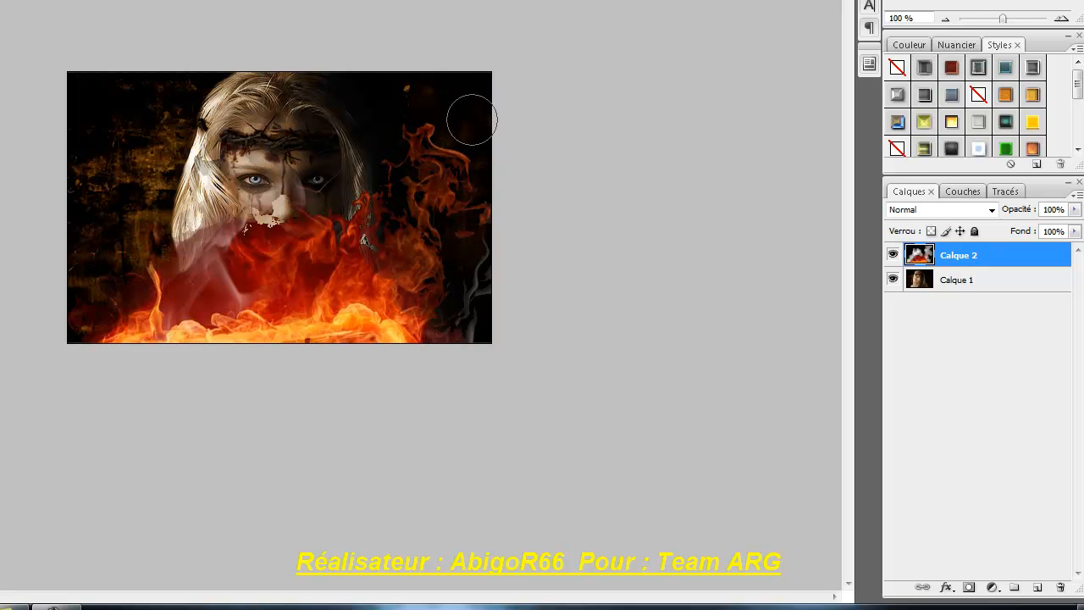
mouse_move(267, 219)
mouse_down()
mouse_move(272, 265)
mouse_move(304, 247)
mouse_move(300, 229)
mouse_move(297, 266)
mouse_move(286, 257)
mouse_move(241, 276)
mouse_up()
mouse_move(405, 351)
mouse_down()
mouse_move(305, 315)
mouse_move(424, 293)
mouse_move(226, 334)
mouse_up()
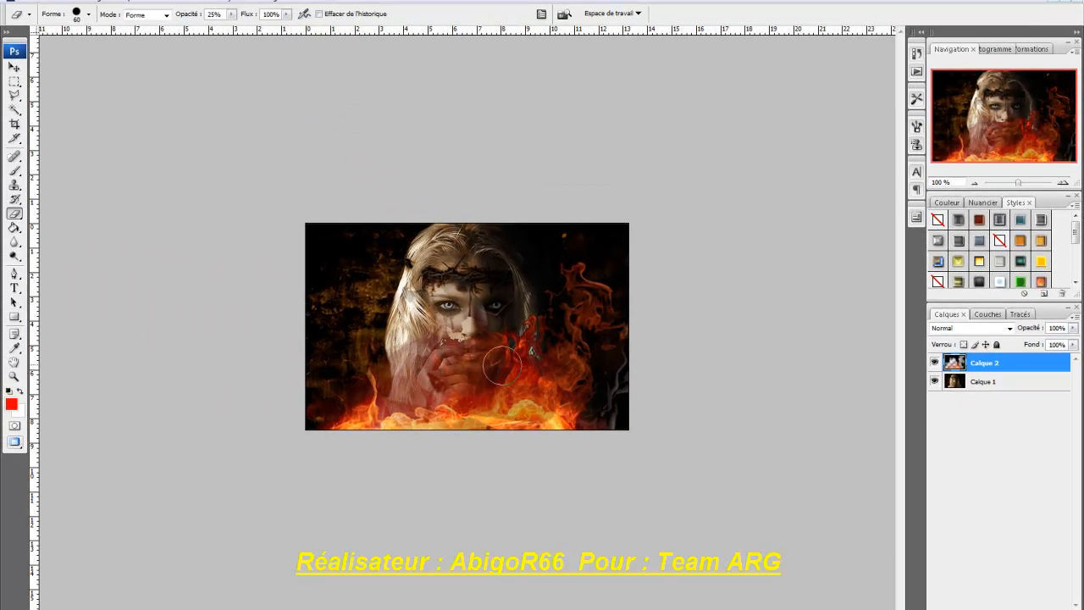
mouse_move(340, 386)
mouse_down()
mouse_move(540, 419)
mouse_move(493, 448)
mouse_move(291, 416)
mouse_move(611, 436)
mouse_move(599, 410)
mouse_move(505, 432)
mouse_move(305, 418)
mouse_move(204, 474)
mouse_move(545, 403)
mouse_move(612, 398)
mouse_move(647, 426)
mouse_move(501, 398)
mouse_move(526, 343)
mouse_up()
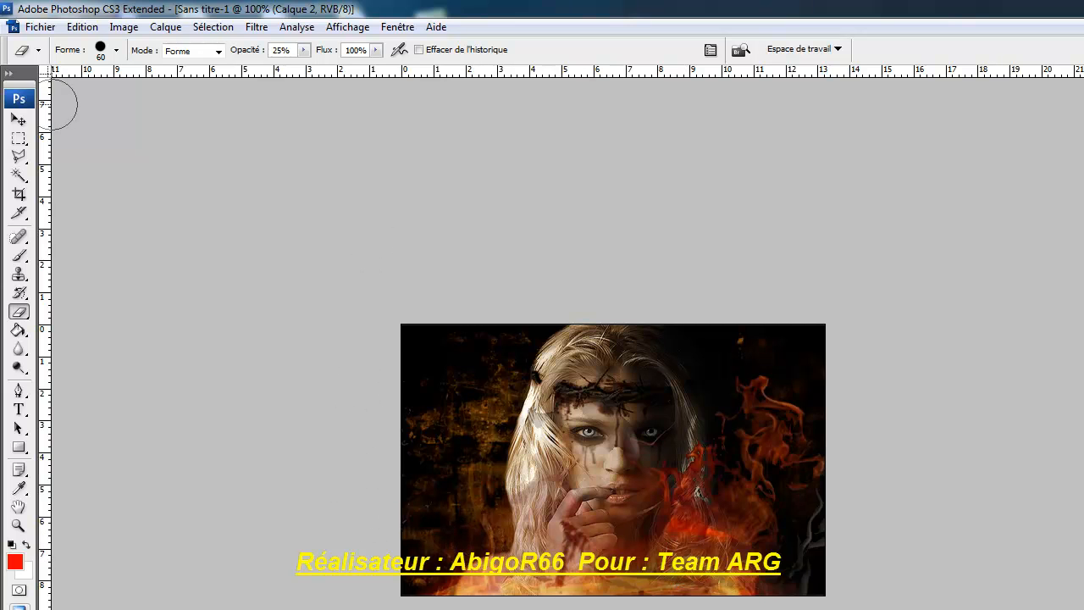
Free-transform the flame layer to about 105.8% width, extending it past the canvas's left edge, and apply the transformation
click(89, 28)
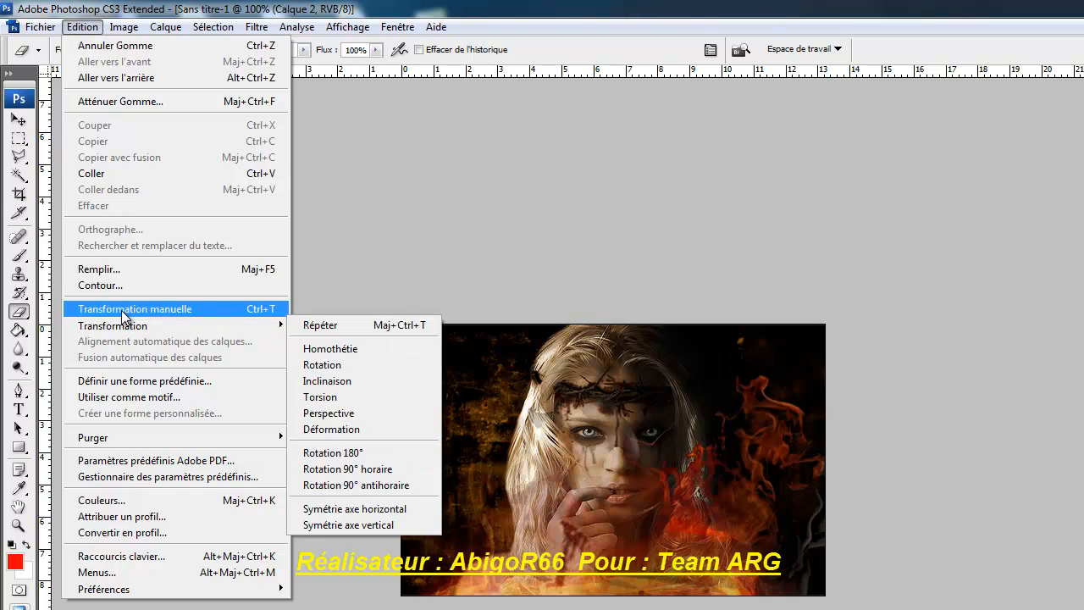
click(127, 309)
drag(401, 460, 217, 433)
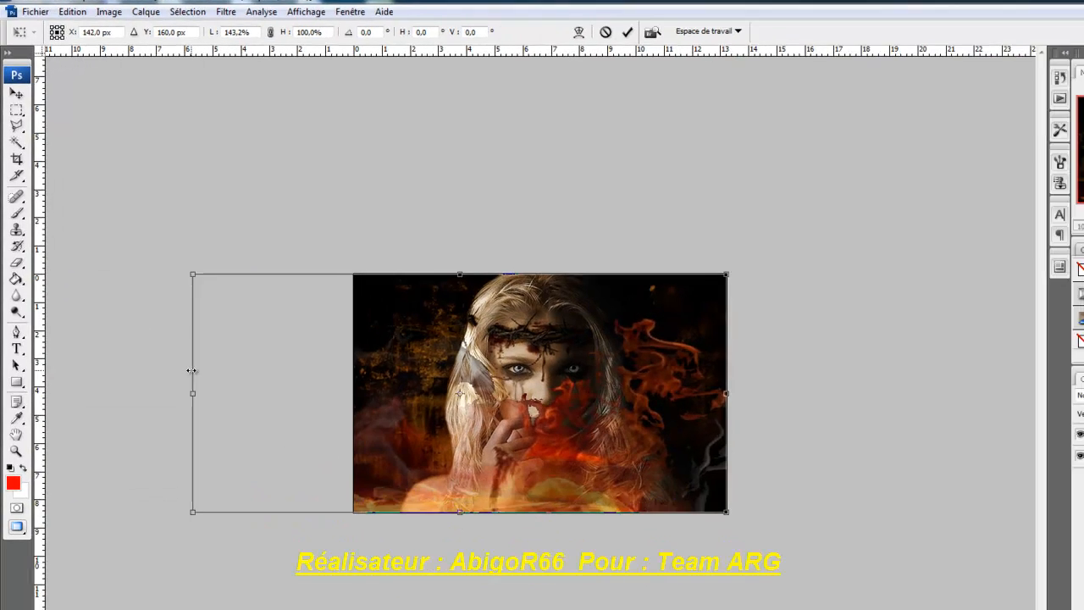
drag(191, 371, 340, 399)
drag(294, 332, 286, 329)
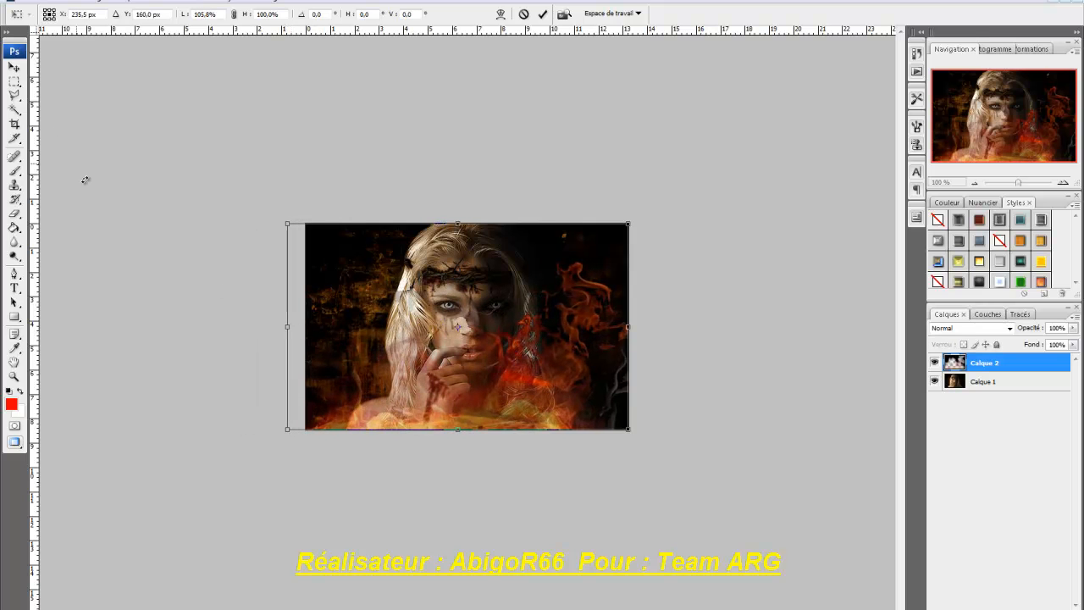
click(15, 68)
click(437, 227)
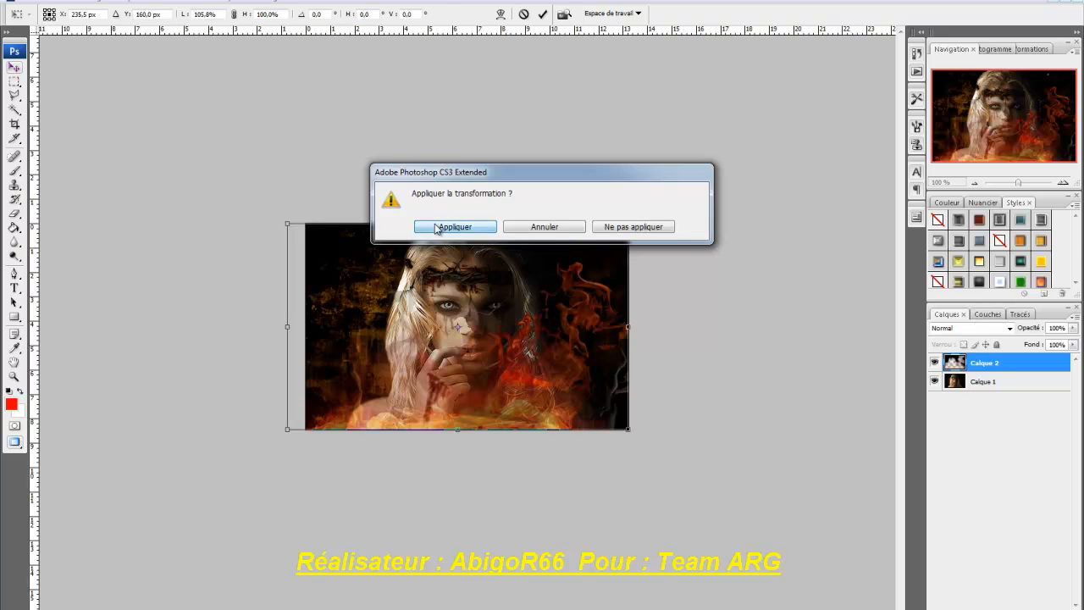
Erase leftover flame traces over the face and hair, and soften the flames beside the lower hair with a soft 21 px Eraser at 45% opacity
click(14, 217)
mouse_move(403, 356)
mouse_down()
mouse_move(479, 332)
mouse_move(473, 340)
mouse_move(474, 324)
mouse_move(454, 309)
mouse_up()
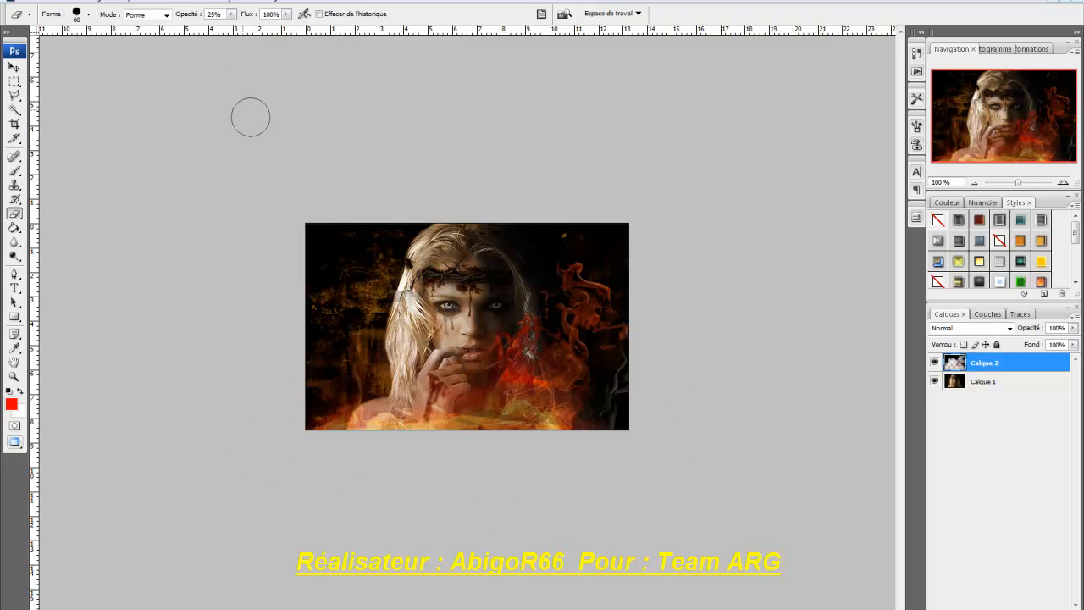
click(232, 13)
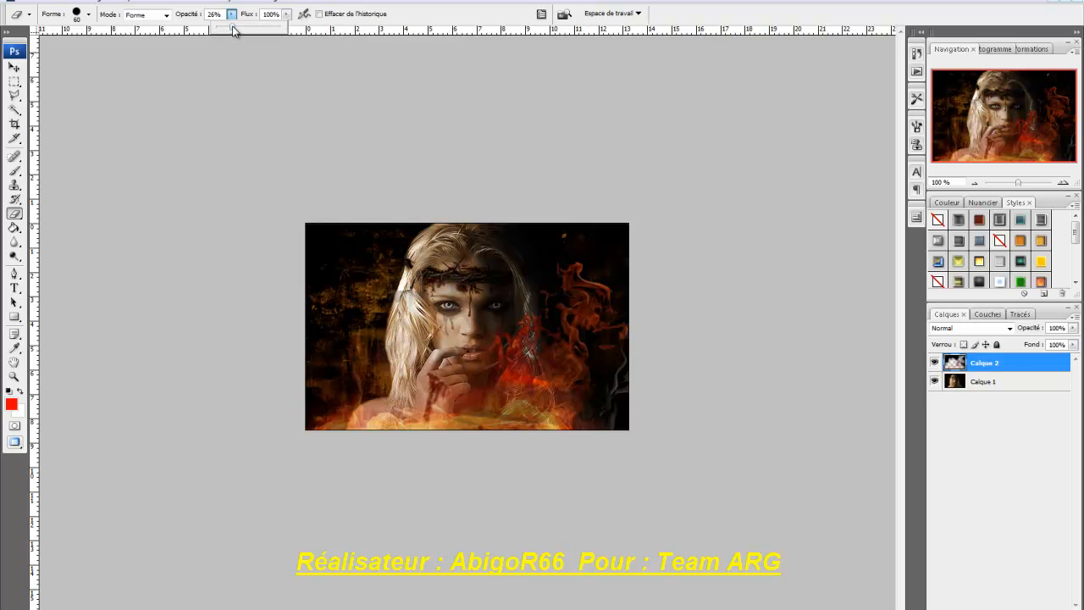
drag(243, 31, 247, 31)
click(88, 14)
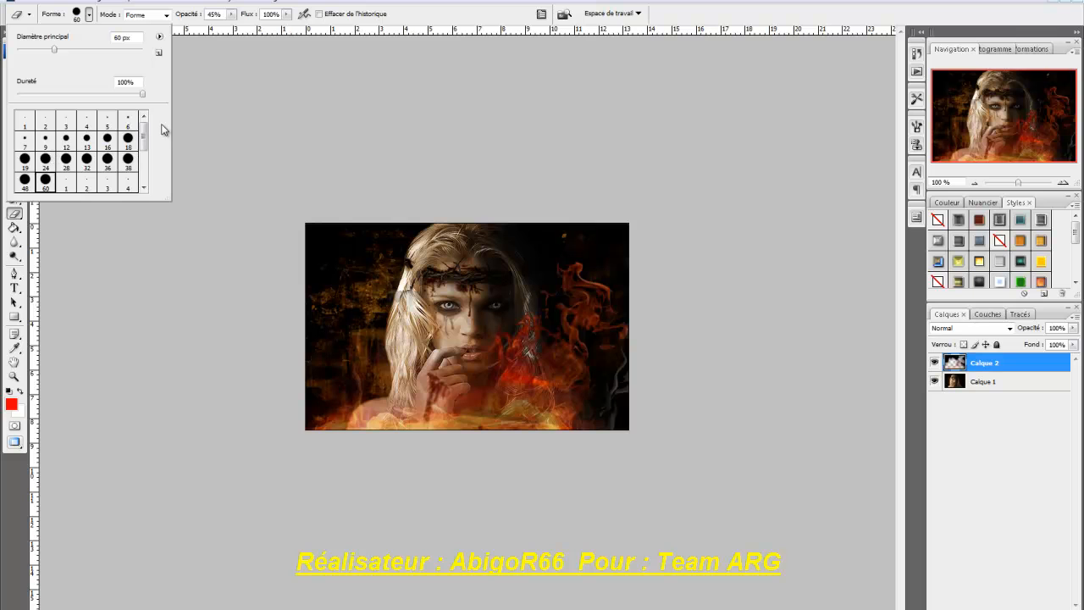
drag(144, 139, 141, 197)
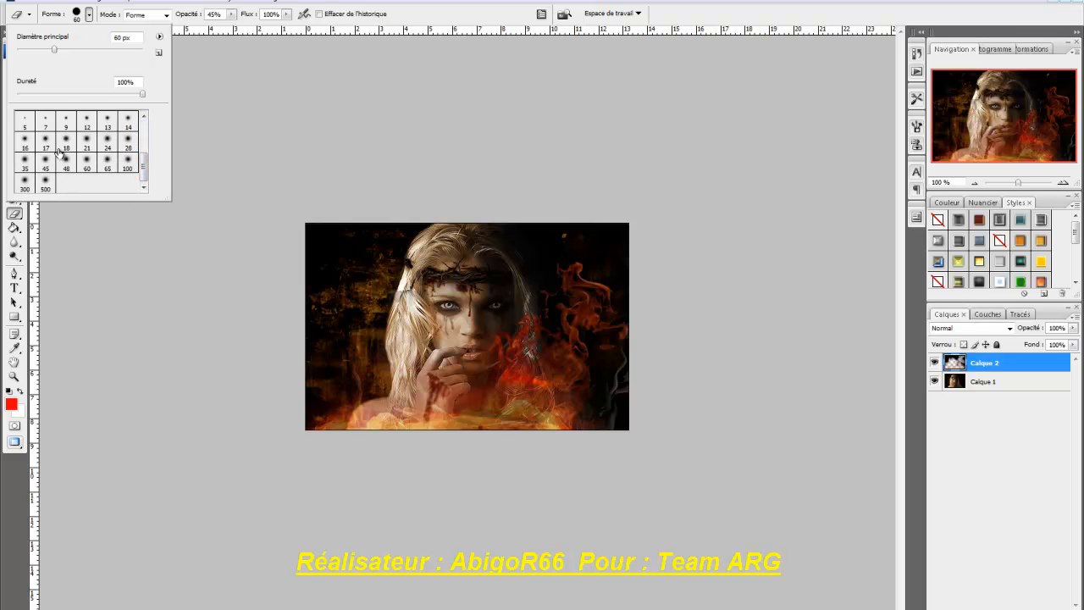
click(86, 142)
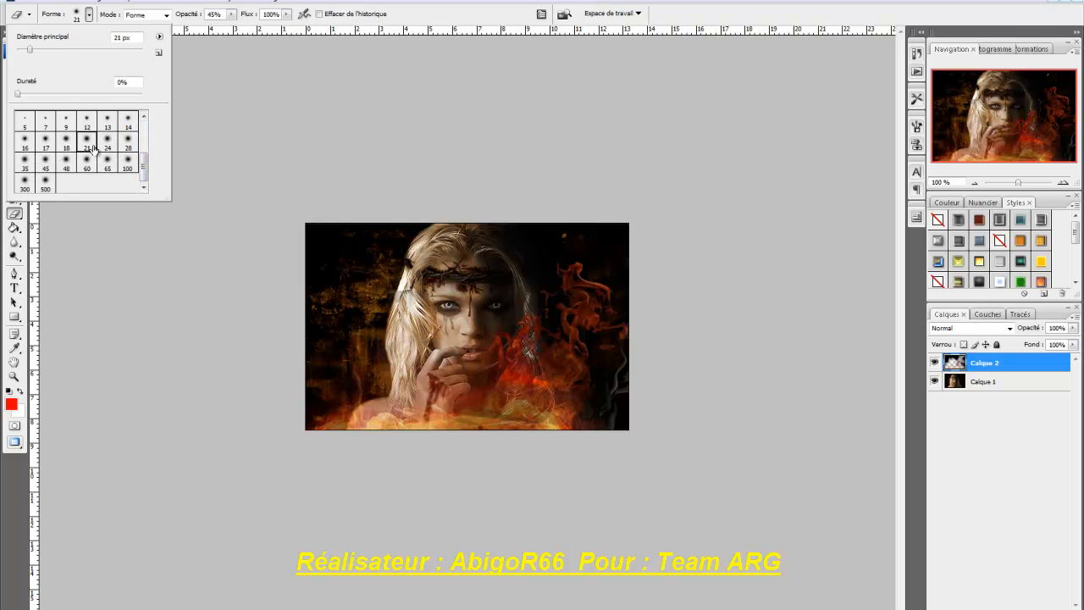
click(88, 15)
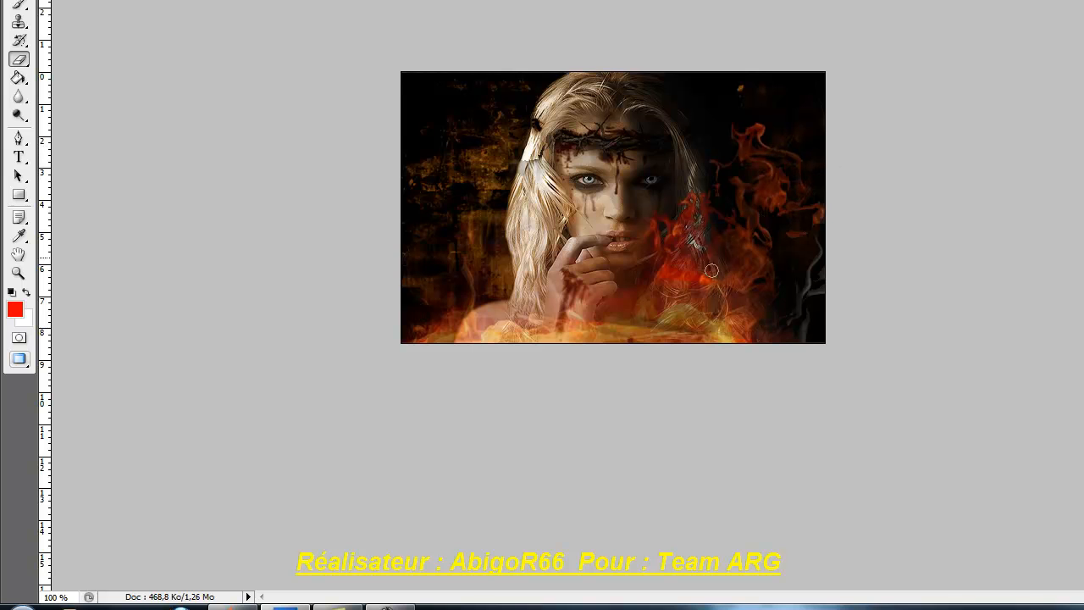
mouse_move(708, 238)
mouse_down()
mouse_move(706, 287)
mouse_move(695, 316)
mouse_move(693, 301)
mouse_move(682, 317)
mouse_move(697, 320)
mouse_move(702, 343)
mouse_move(653, 336)
mouse_move(732, 347)
mouse_move(713, 330)
mouse_move(752, 348)
mouse_up()
mouse_move(685, 319)
mouse_down()
mouse_move(594, 338)
mouse_move(699, 314)
mouse_move(680, 243)
mouse_up()
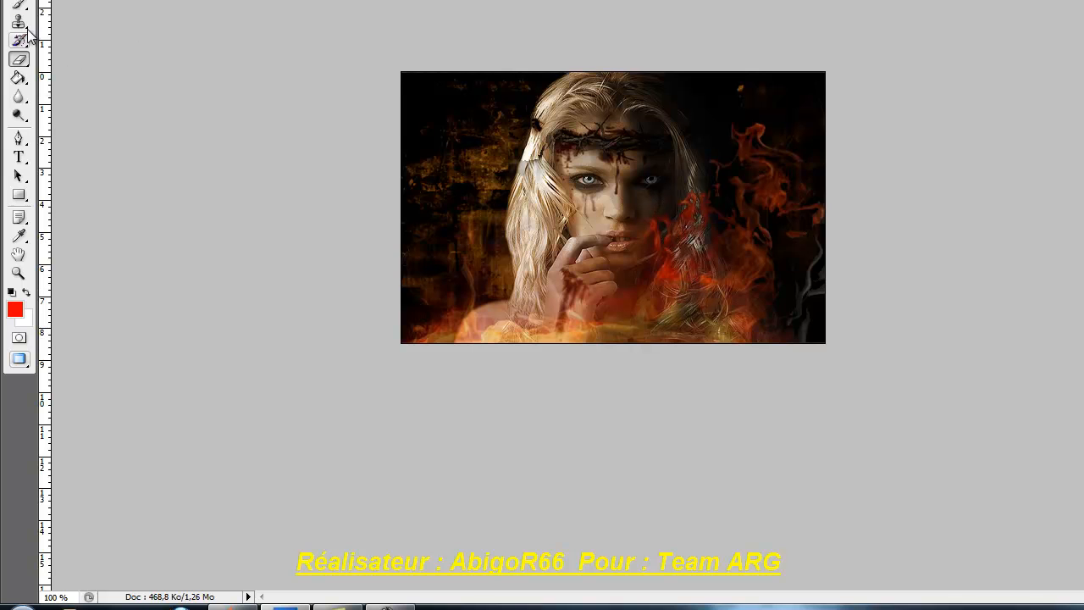
click(18, 115)
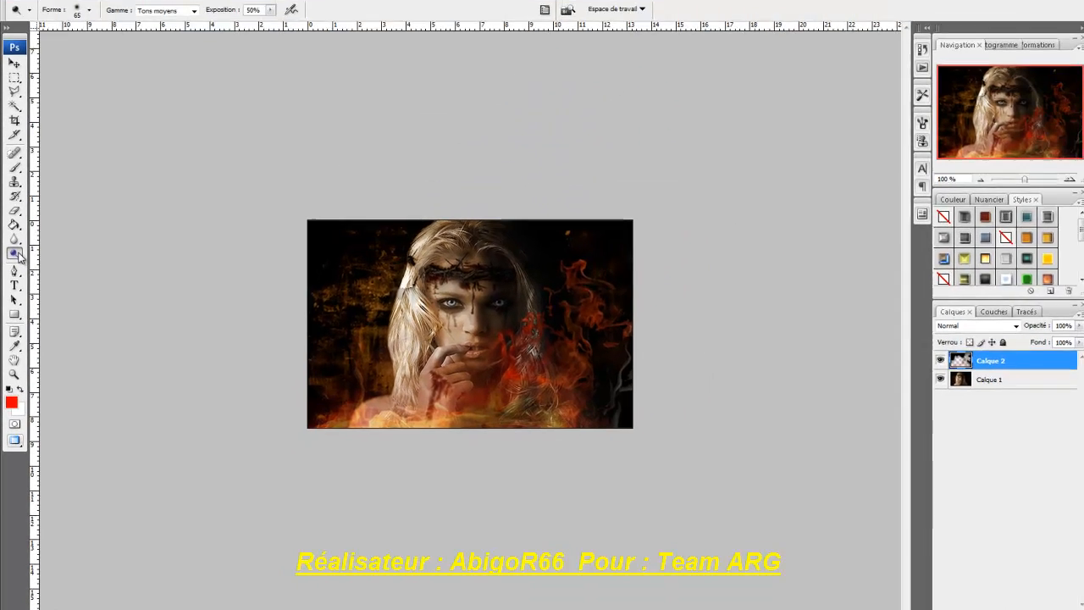
click(16, 255)
click(17, 255)
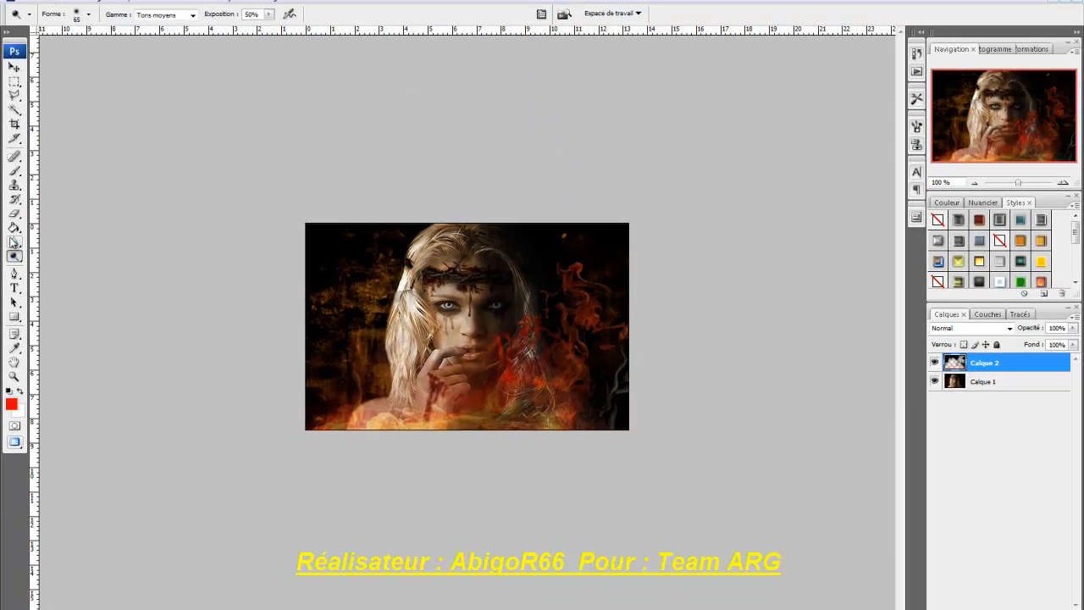
click(15, 227)
click(20, 214)
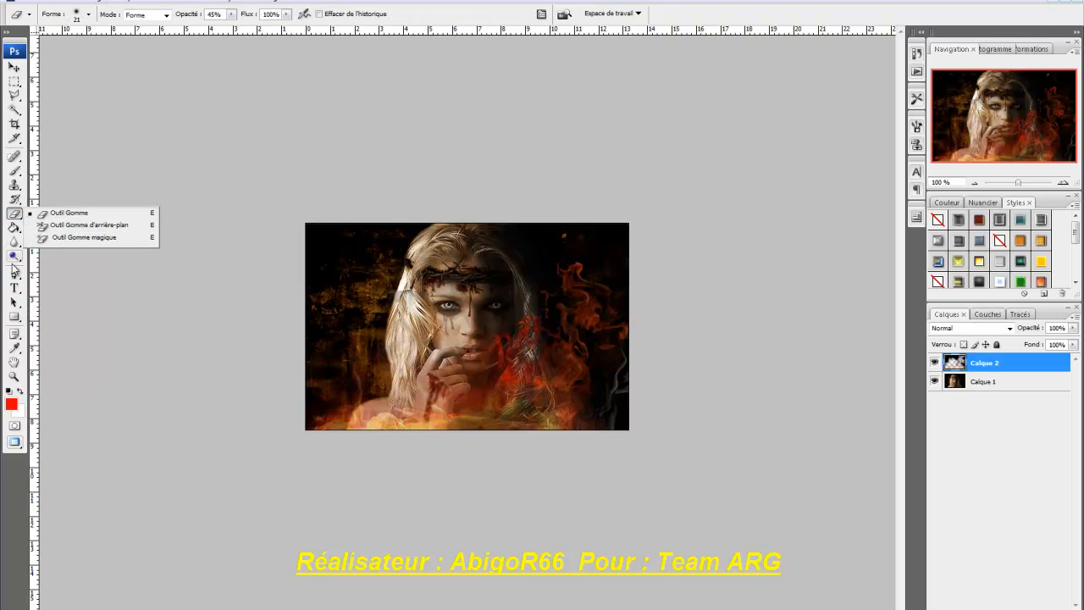
click(15, 201)
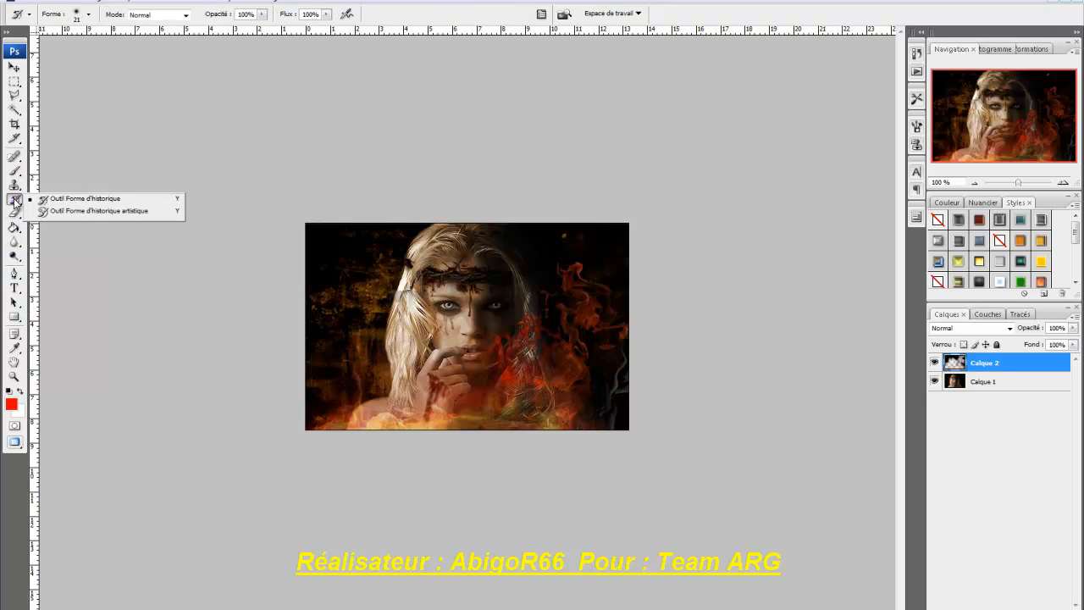
click(17, 185)
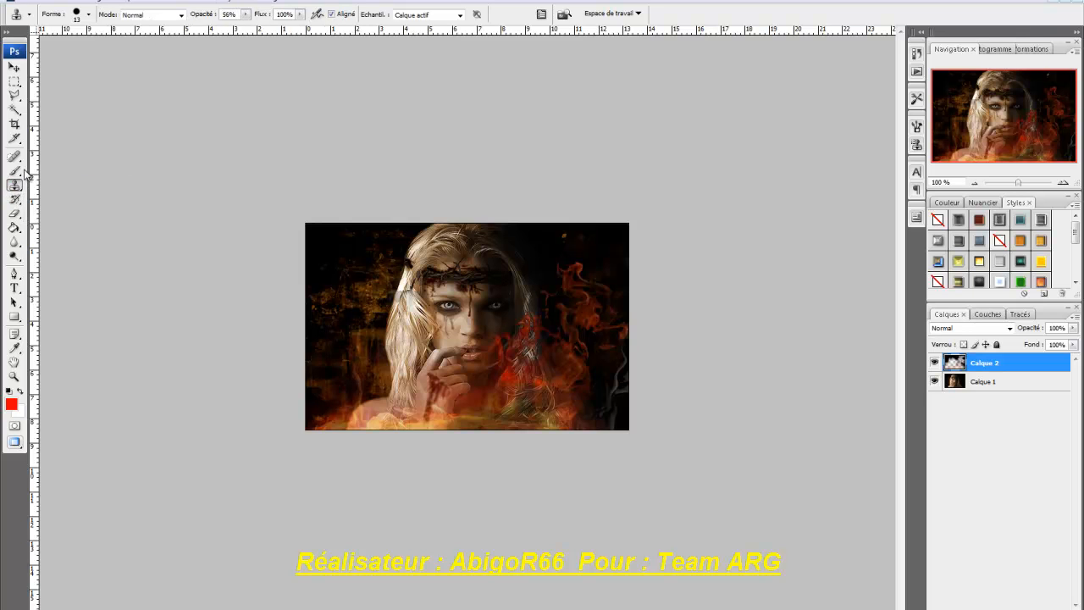
click(16, 172)
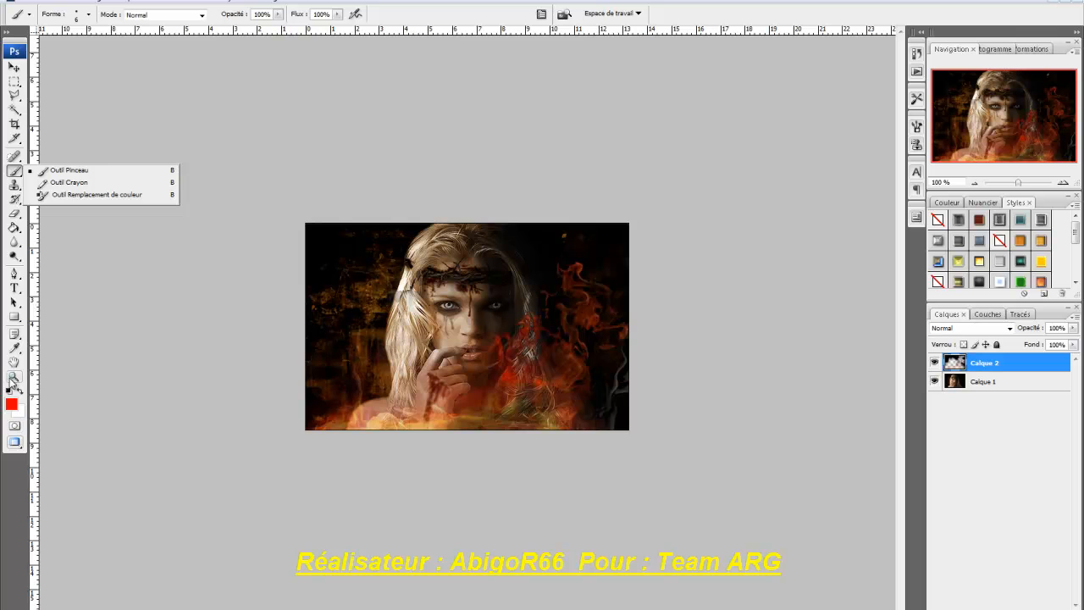
click(14, 376)
click(14, 362)
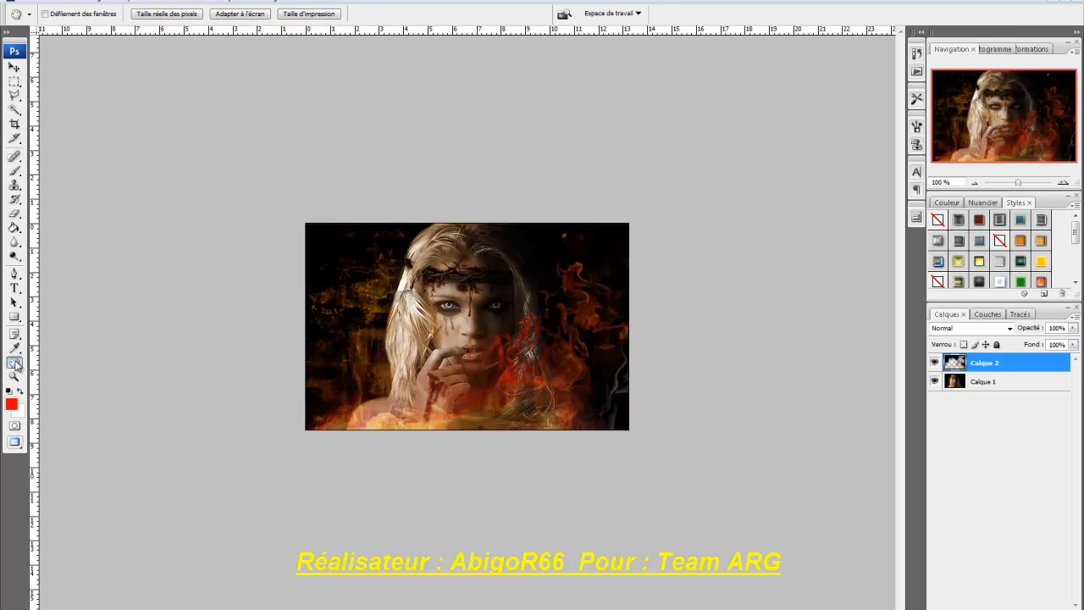
click(14, 348)
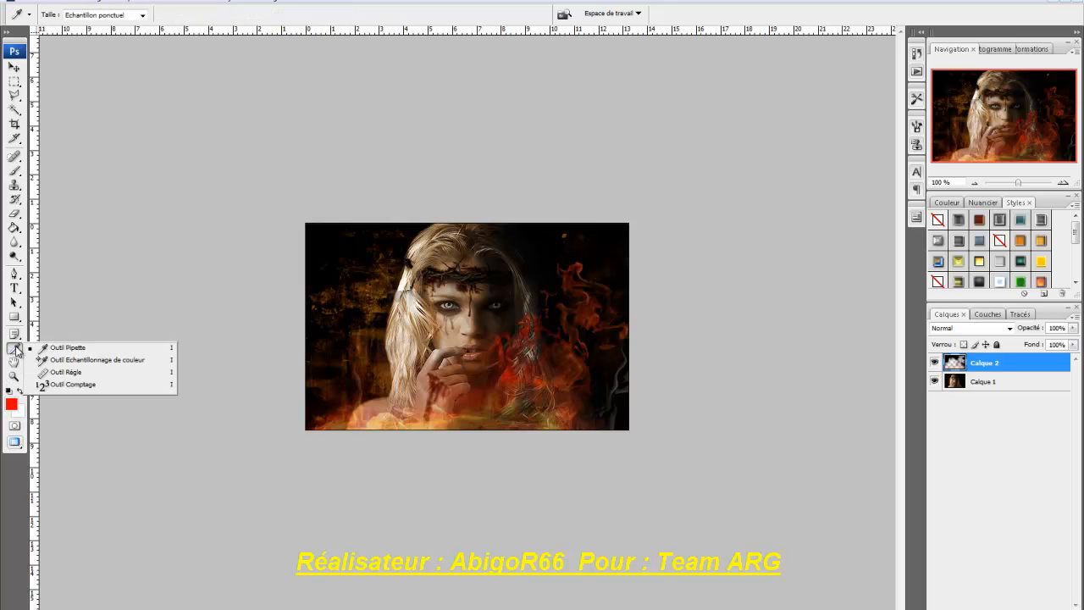
click(15, 333)
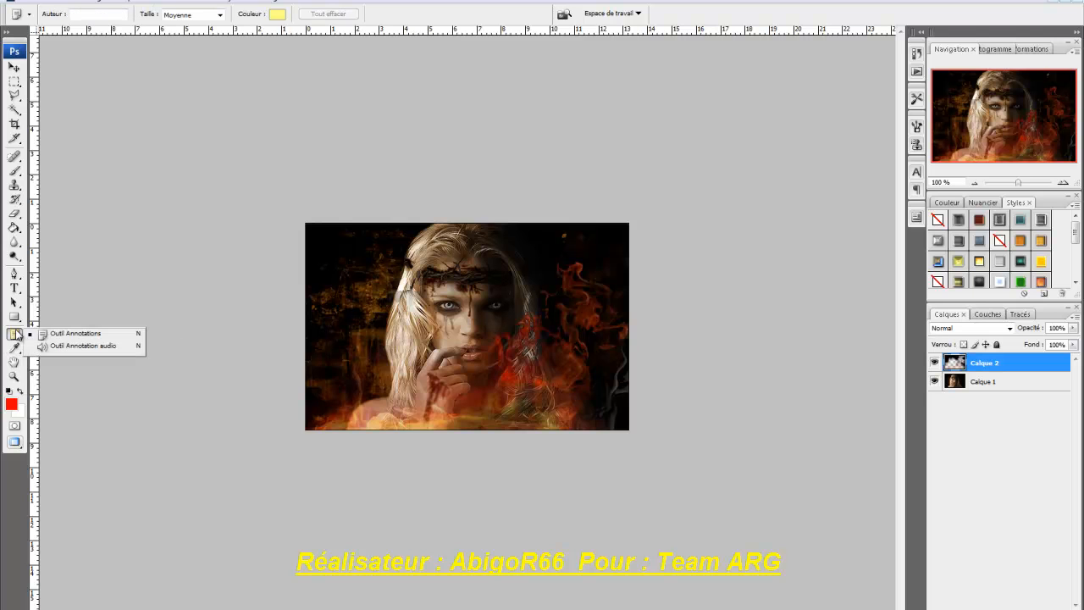
click(14, 318)
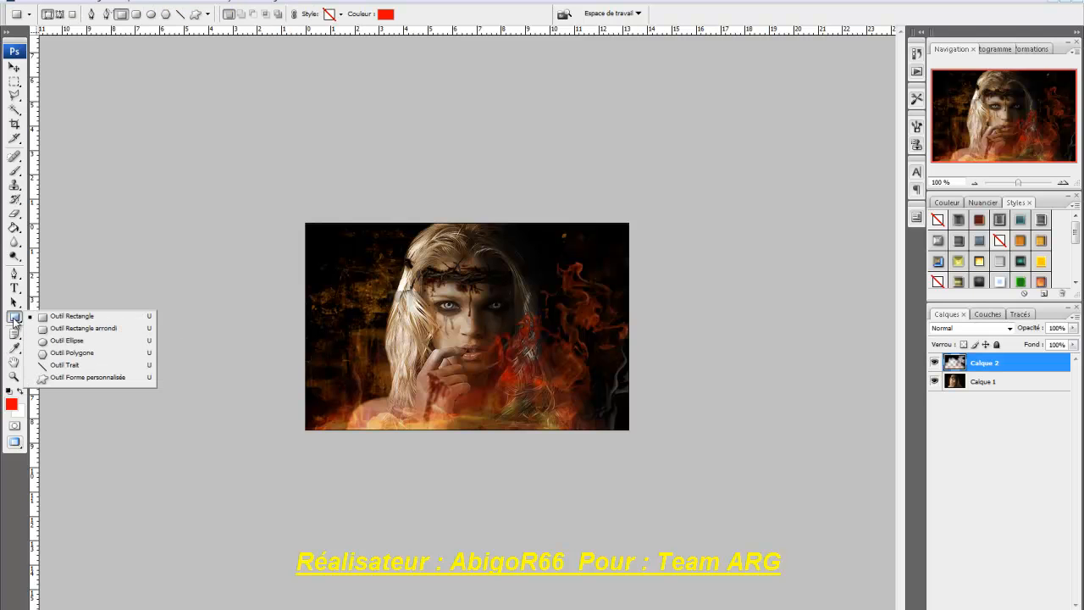
click(14, 301)
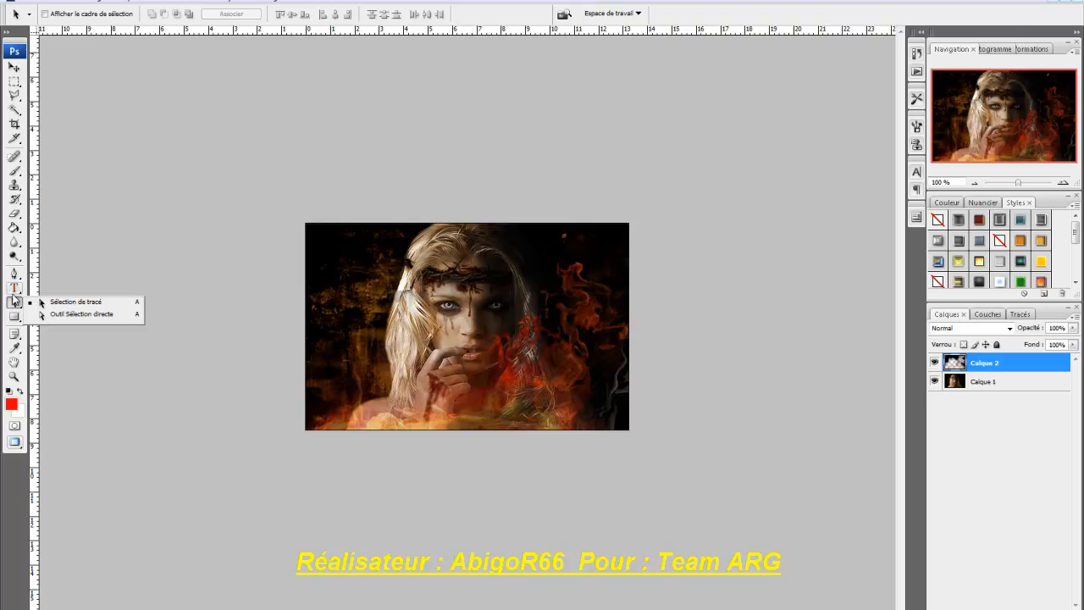
Smudge the flames along the right side of the portrait with a soft 18 px Smudge tool at 50% strength
click(14, 288)
click(15, 274)
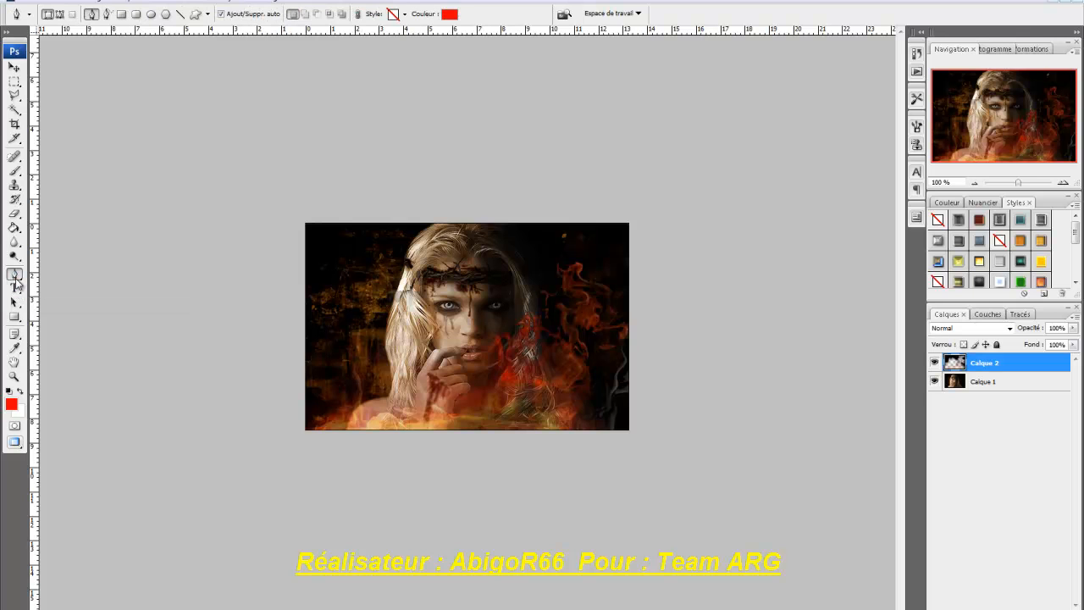
click(15, 257)
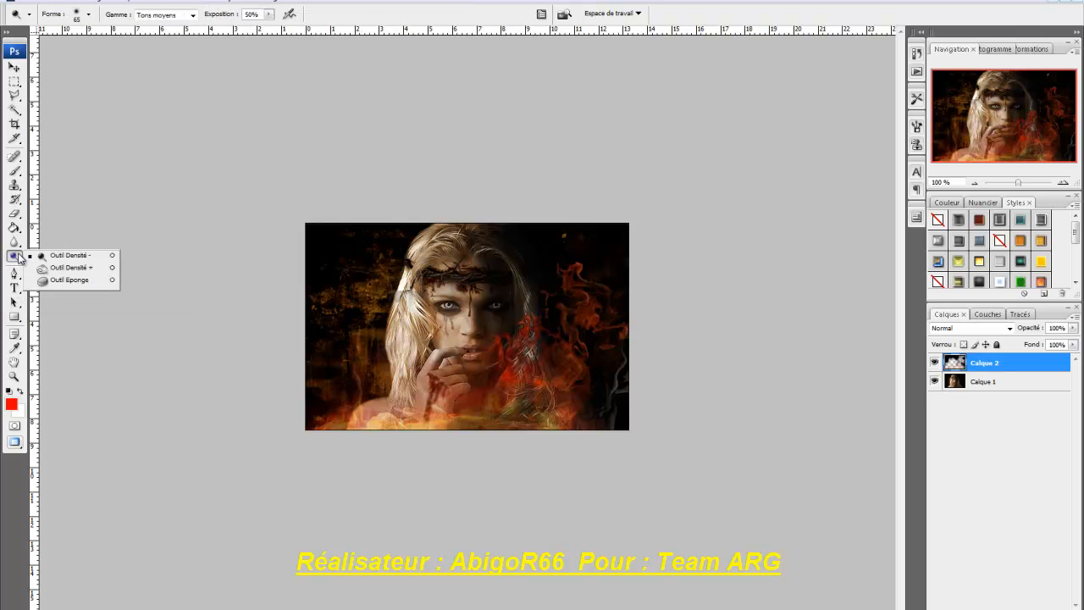
click(14, 241)
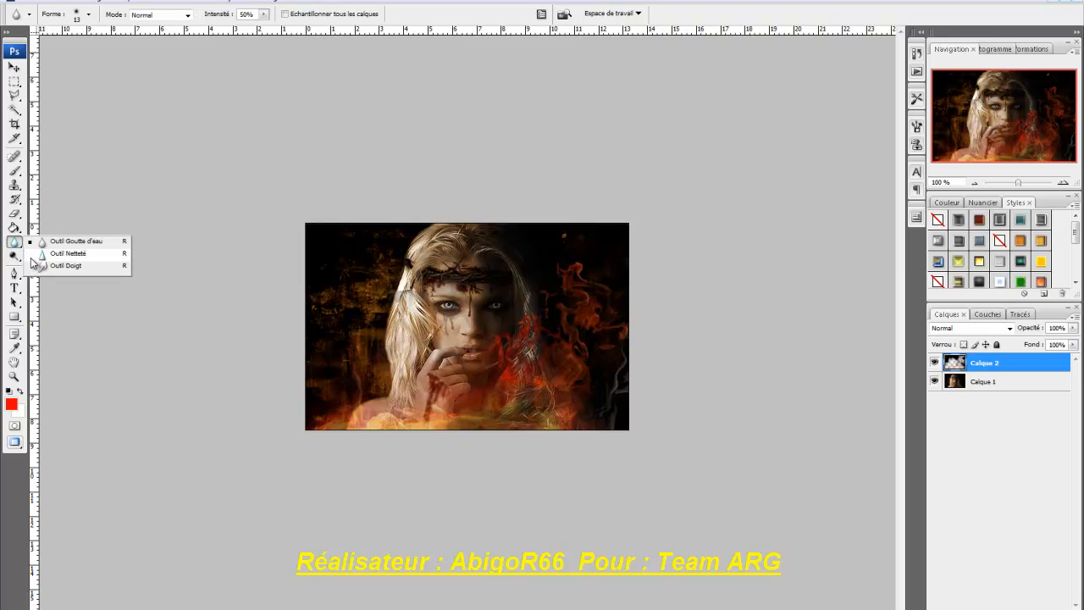
click(66, 265)
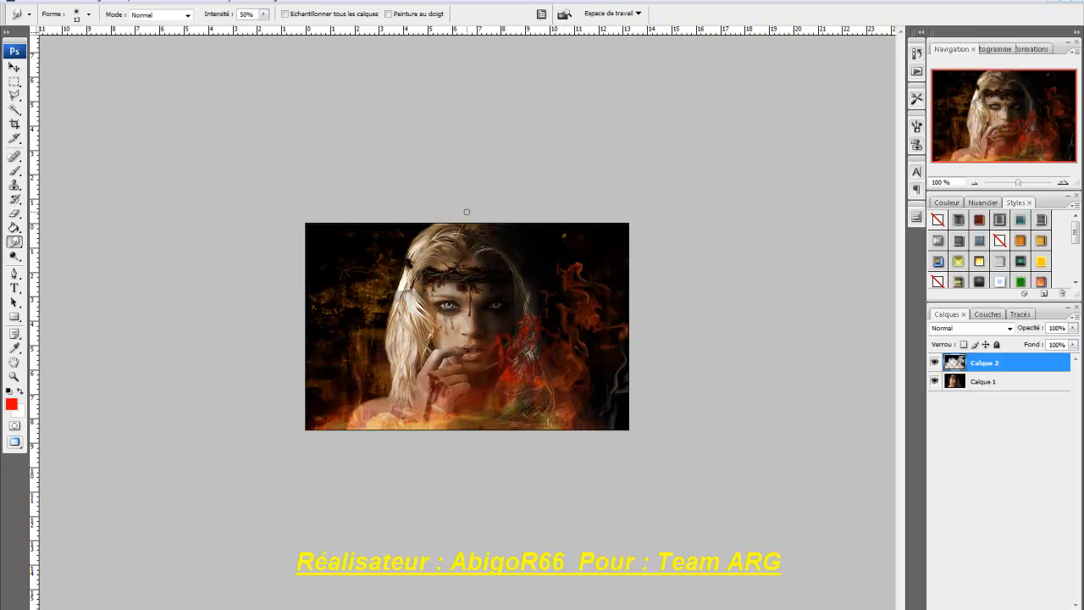
click(87, 15)
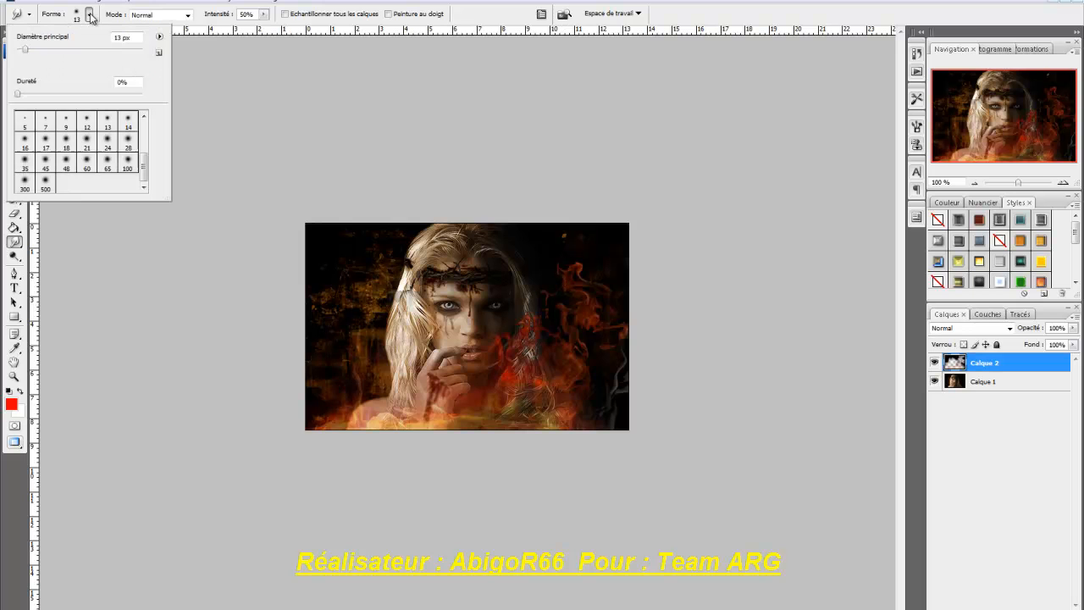
click(66, 147)
click(575, 278)
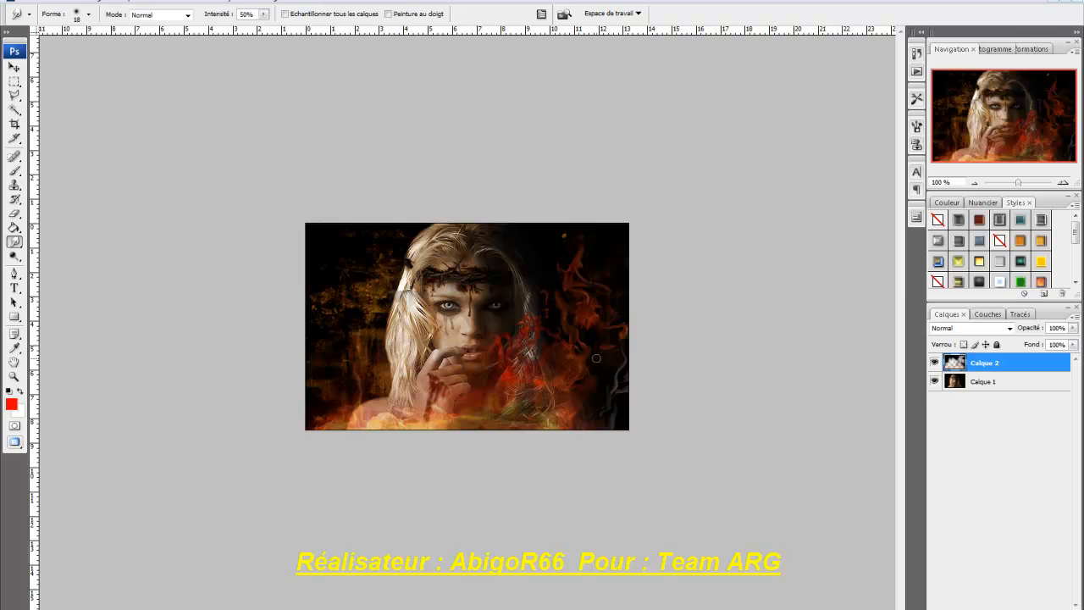
Set the Smudge tool's tip to the hard 9 px brush
click(89, 14)
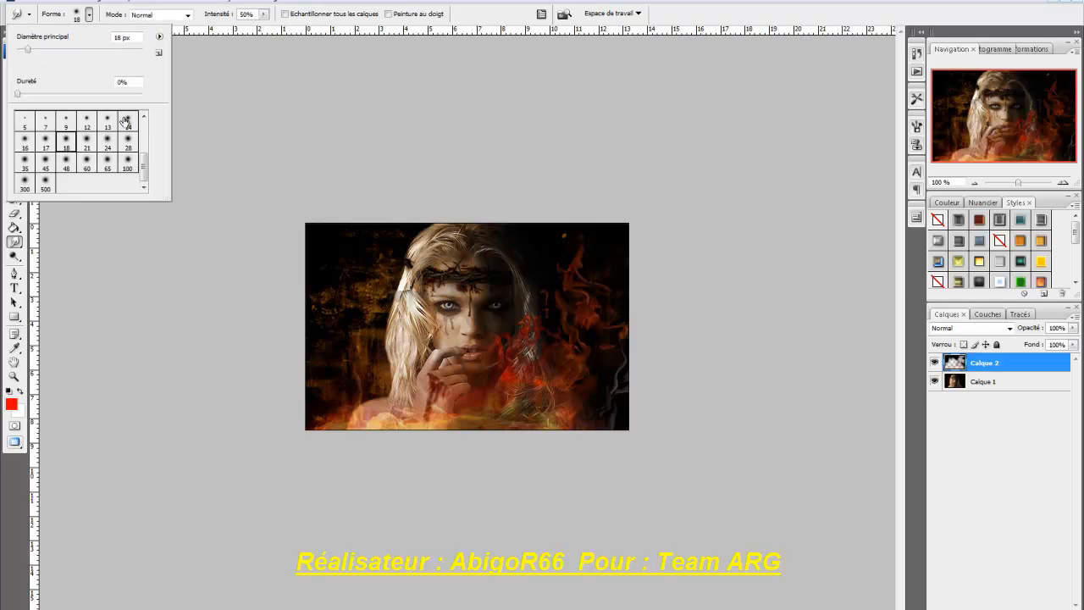
scroll(142, 173, up, 5)
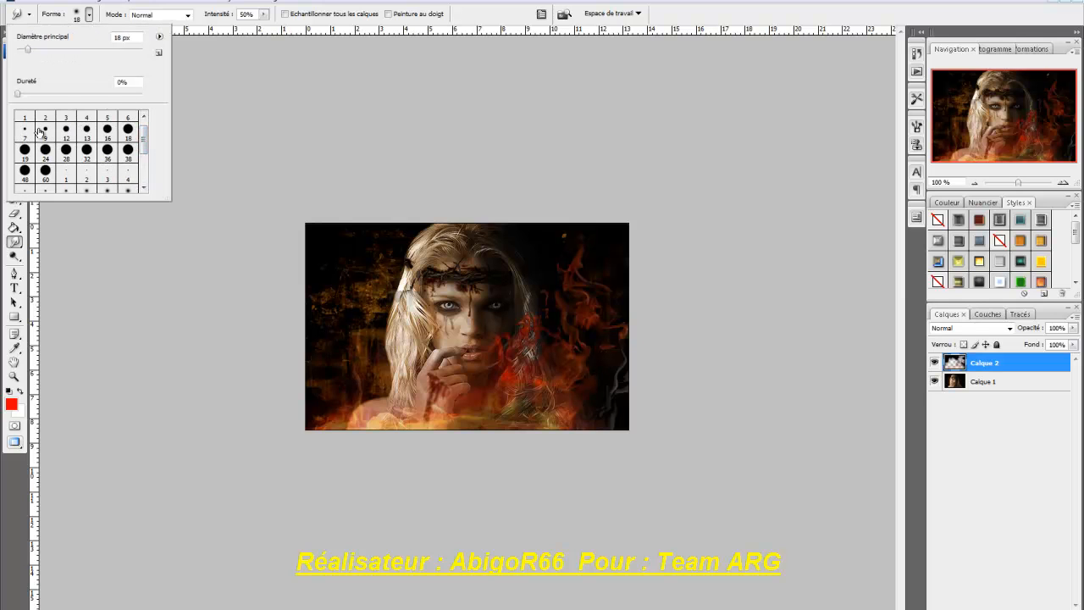
click(46, 133)
click(90, 17)
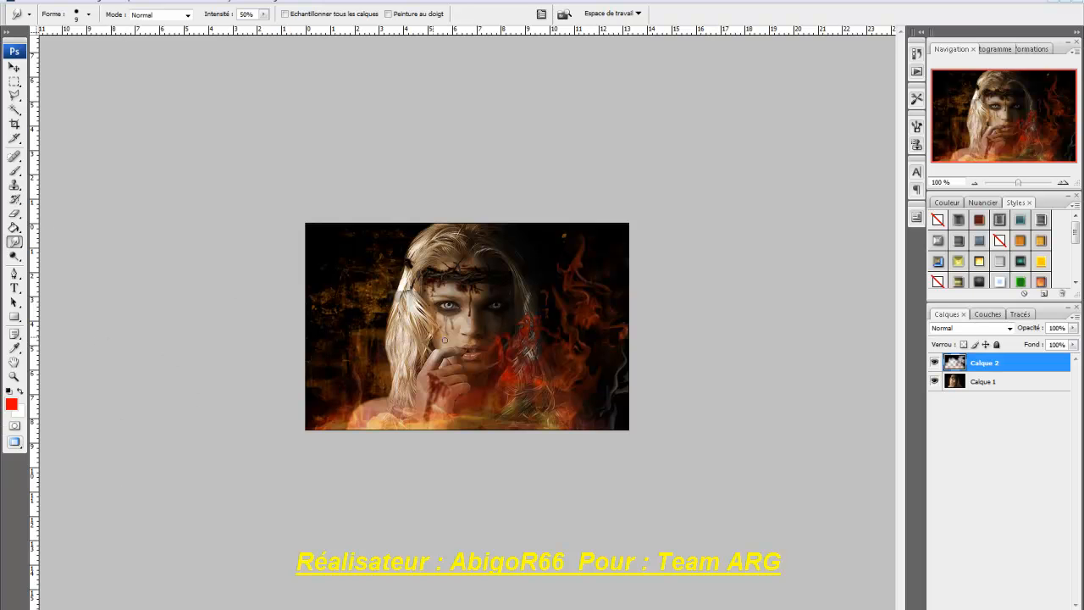
Activate the Brush tool with a white foreground colour and replace the active brushes with the Smoke-300.abr set
click(15, 68)
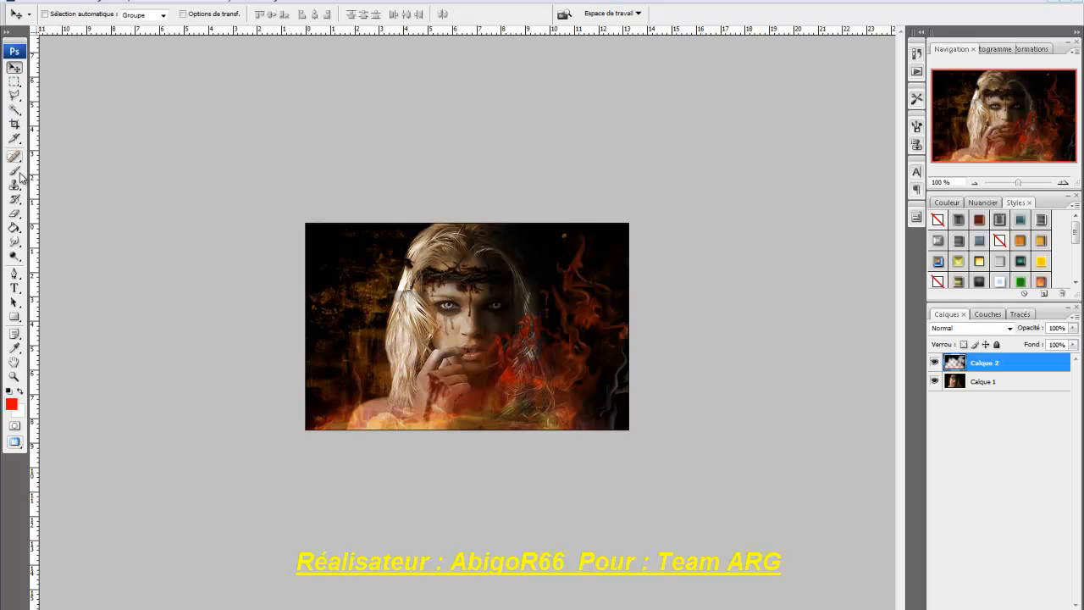
click(22, 392)
click(16, 169)
click(89, 15)
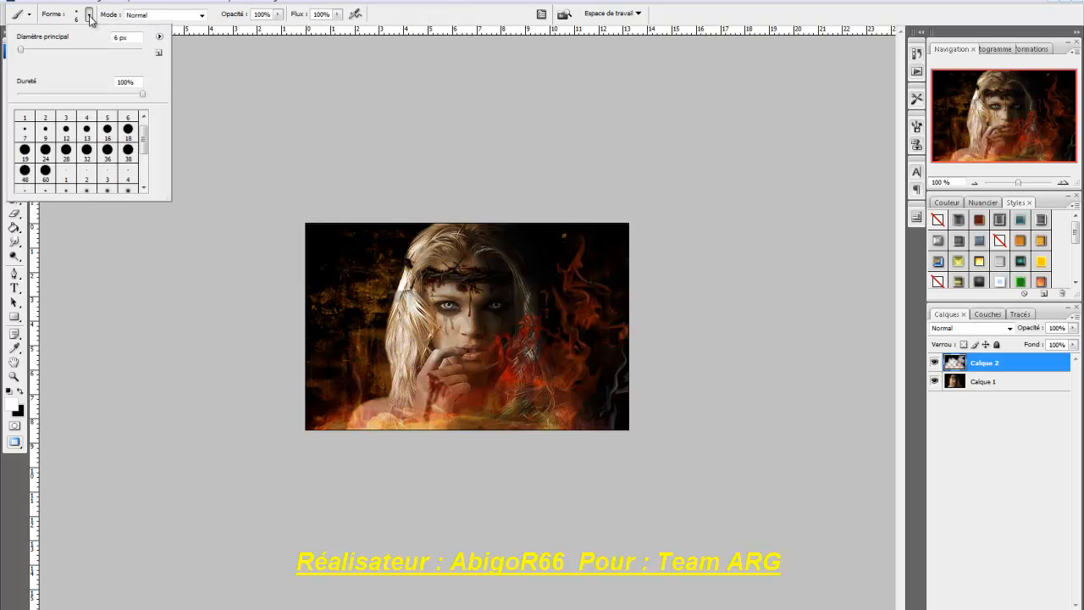
click(160, 38)
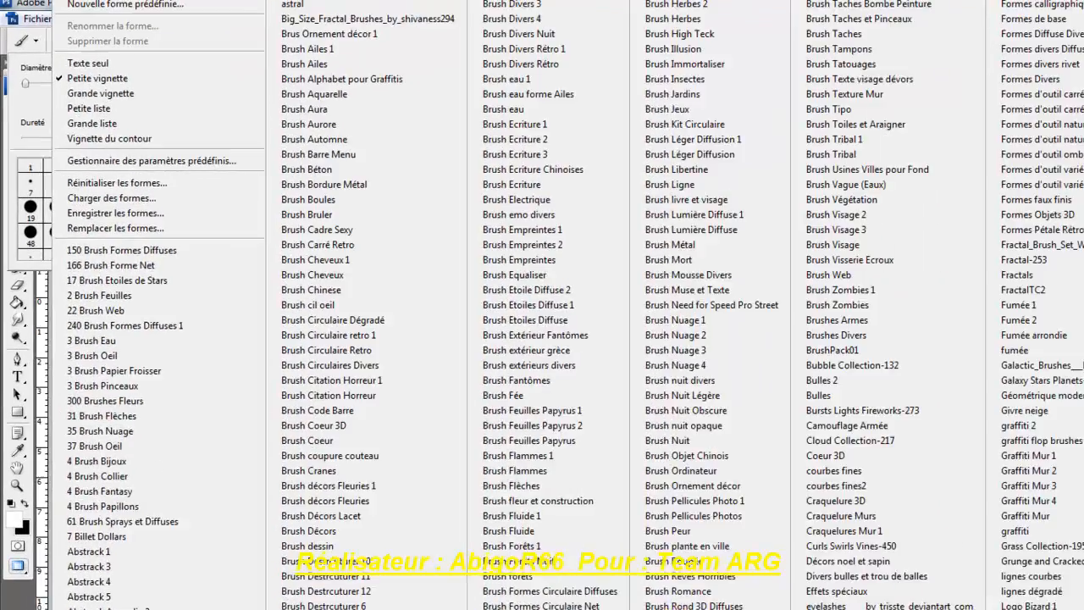
click(1077, 406)
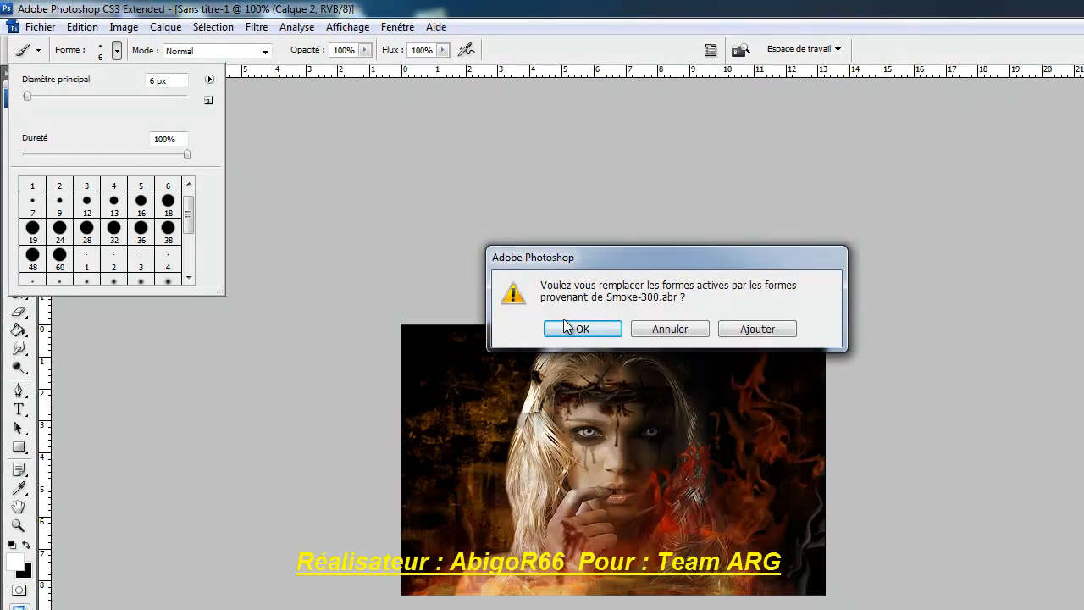
click(581, 328)
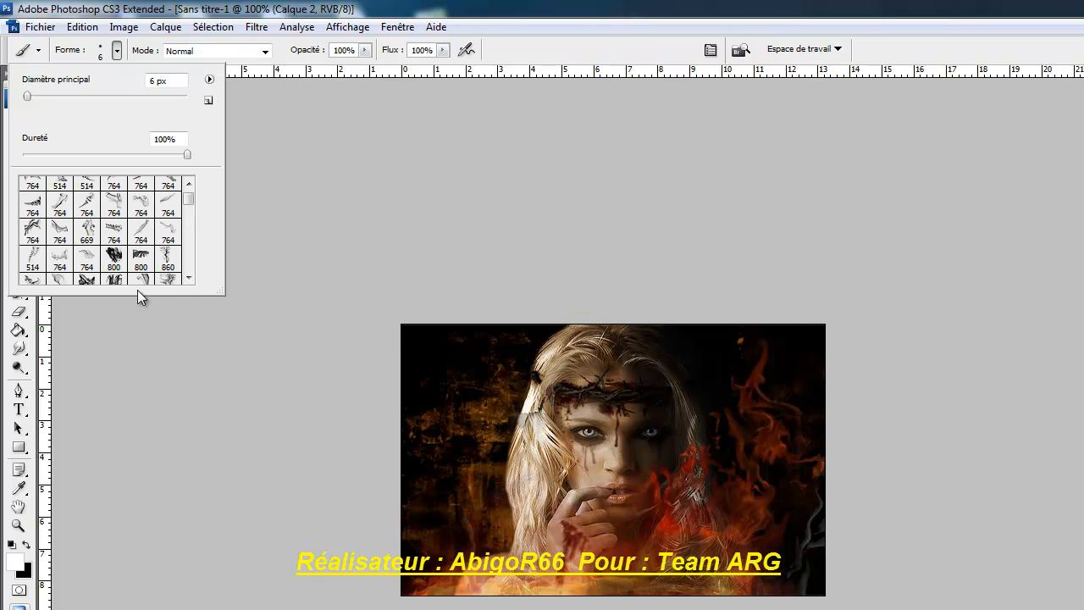
Choose a curling 1024 px smoke brush from the loaded set and set its diameter to 319 px
drag(191, 202, 193, 209)
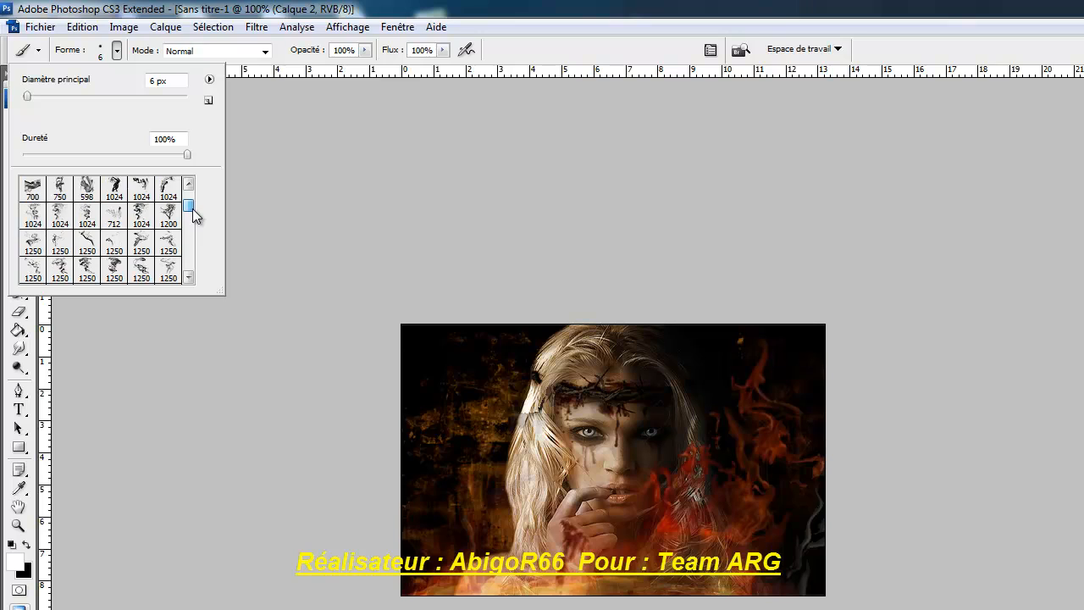
click(40, 224)
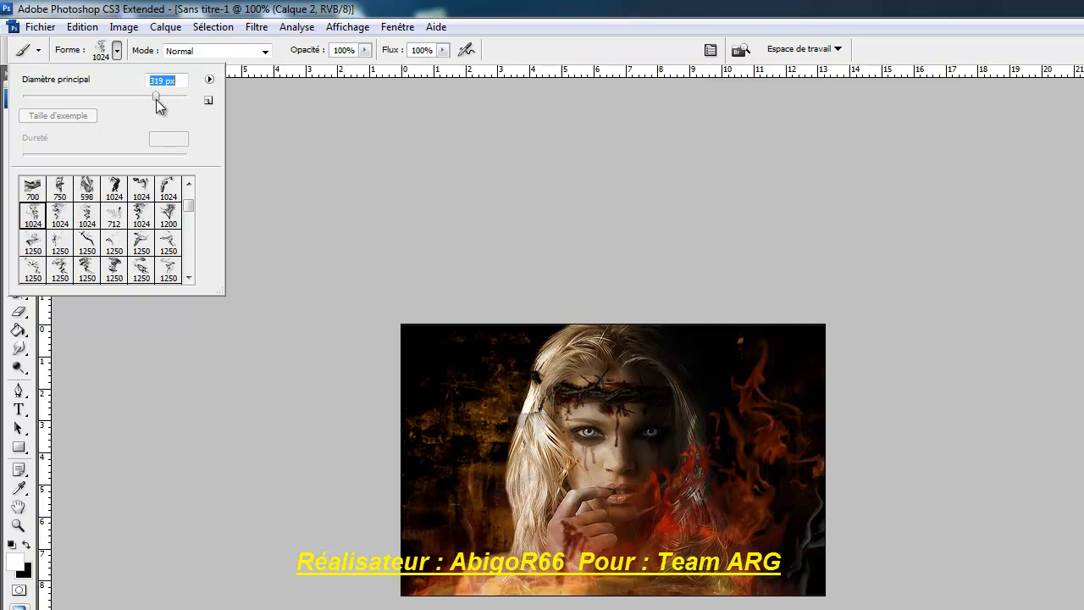
drag(155, 99, 156, 100)
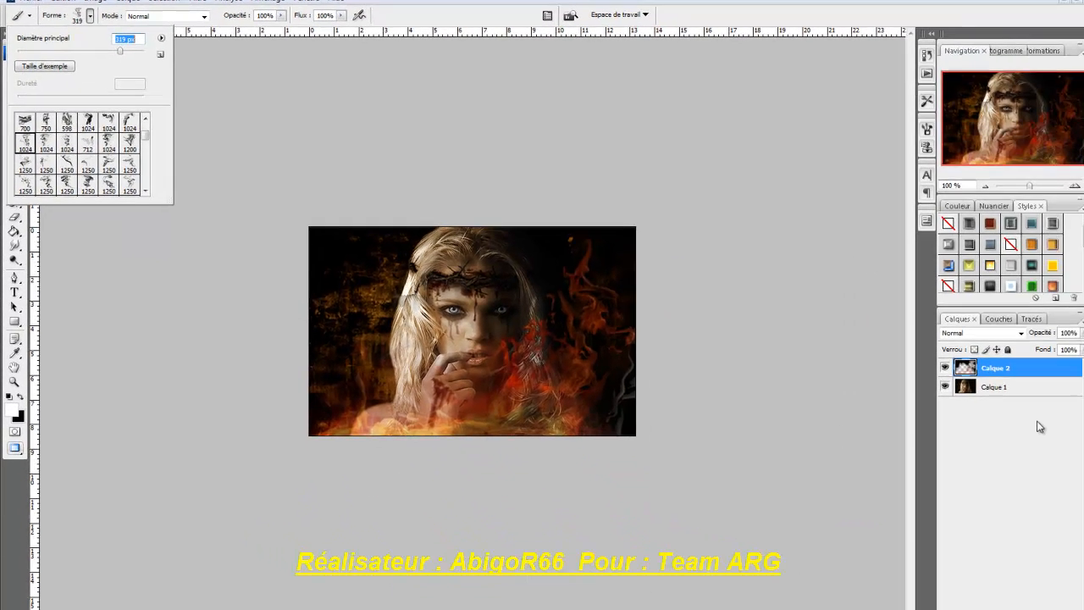
Add a new layer directly above Calque 1 and stamp white smoke twice on the dark background left of the woman
click(996, 382)
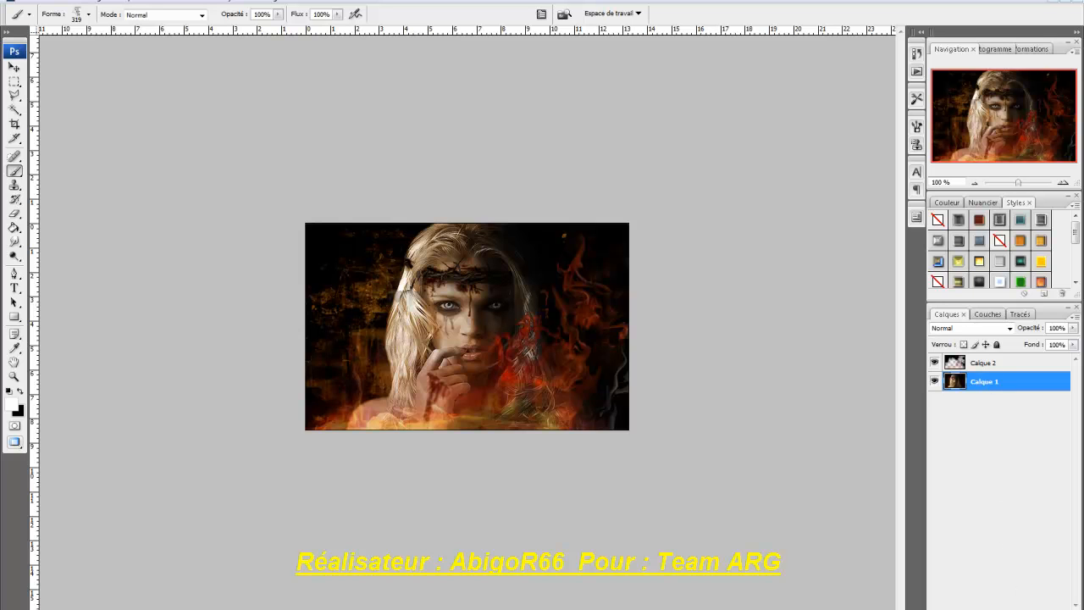
key(ctrl+shift+alt+n)
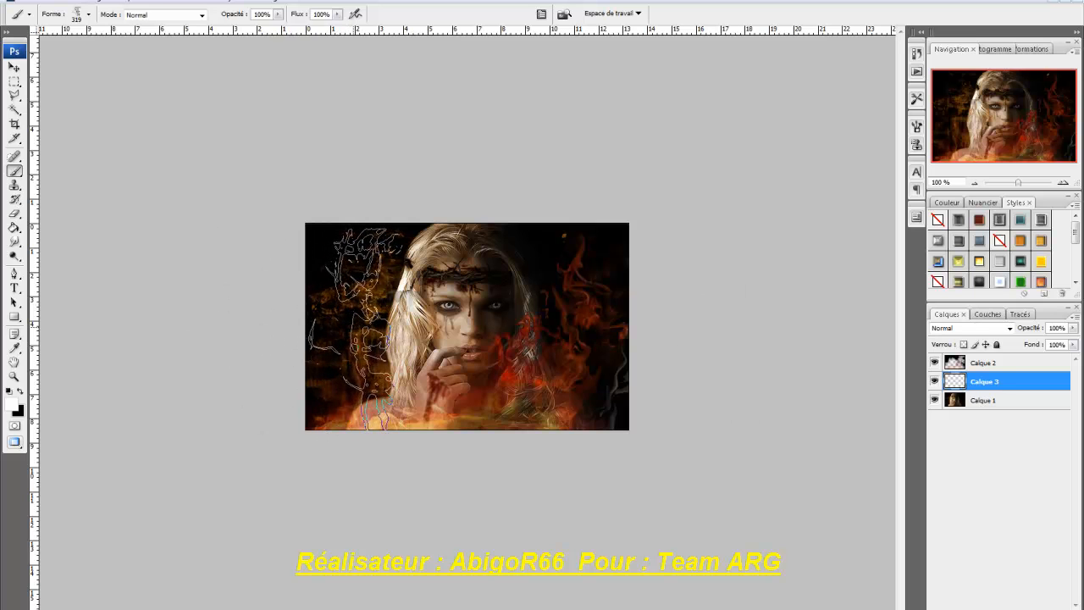
click(357, 327)
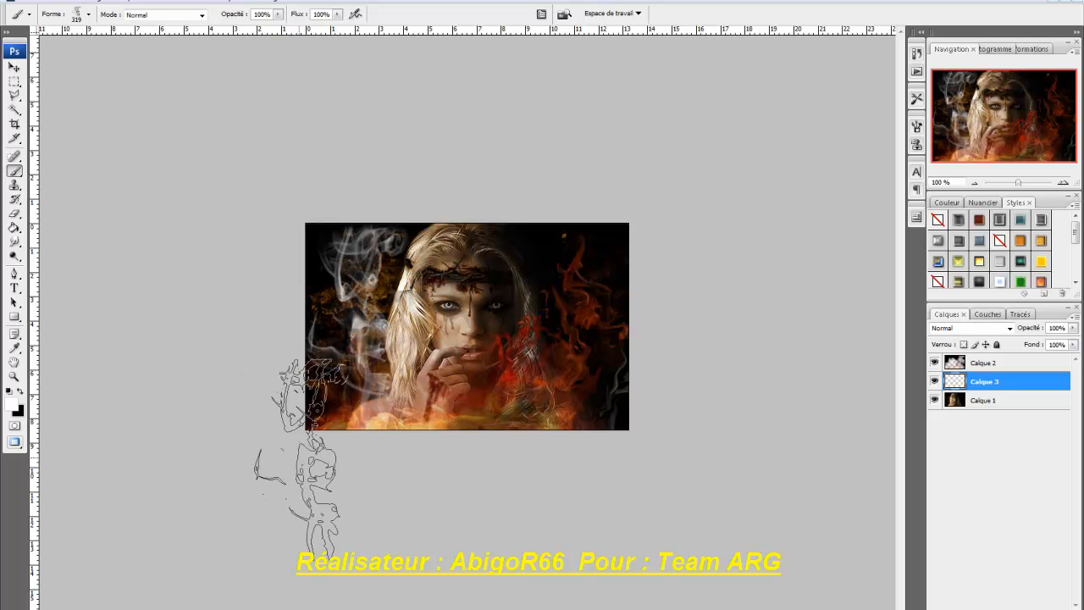
click(317, 432)
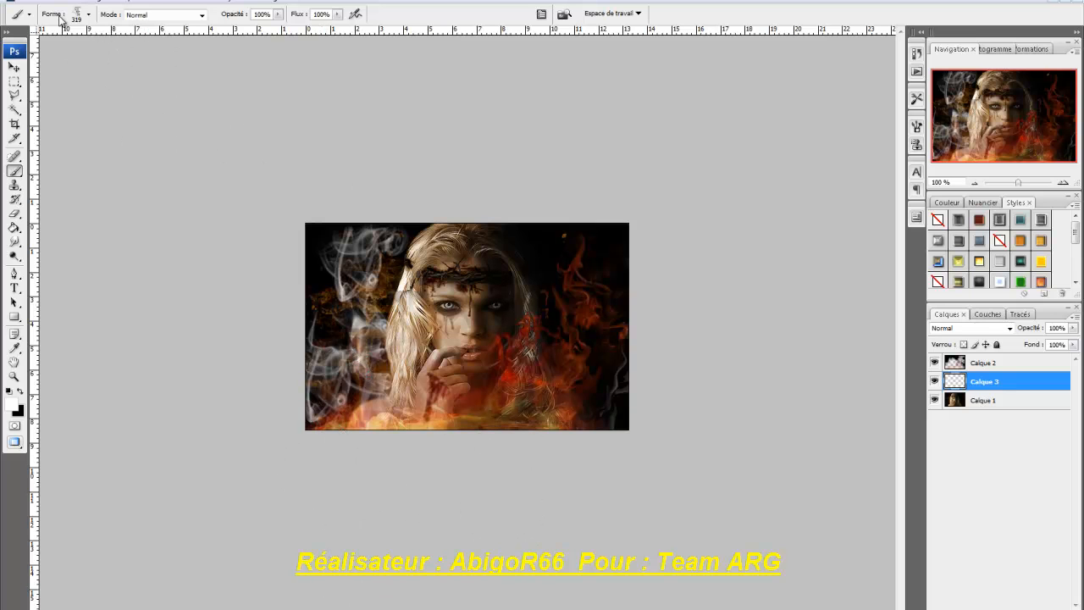
Choose a wispy 1250 px smoke brush and reduce its diameter to 277 px
click(90, 15)
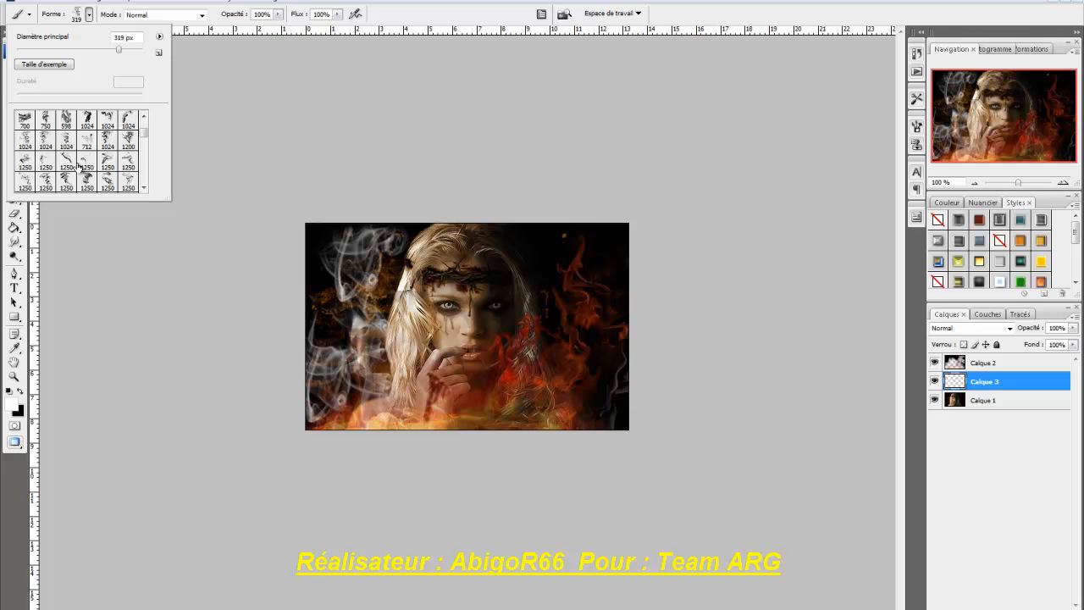
double_click(107, 162)
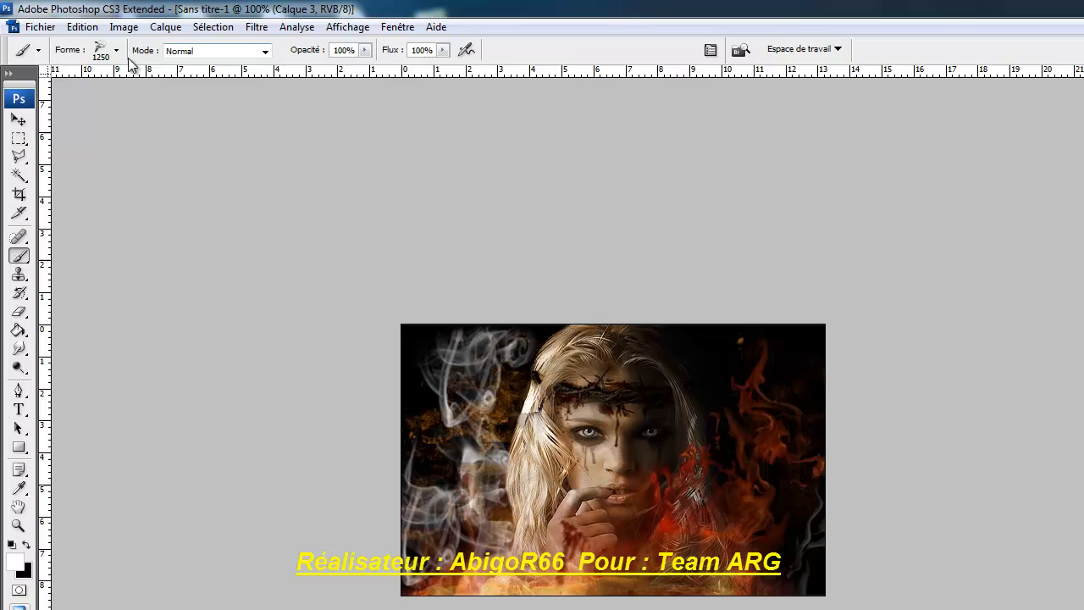
click(88, 14)
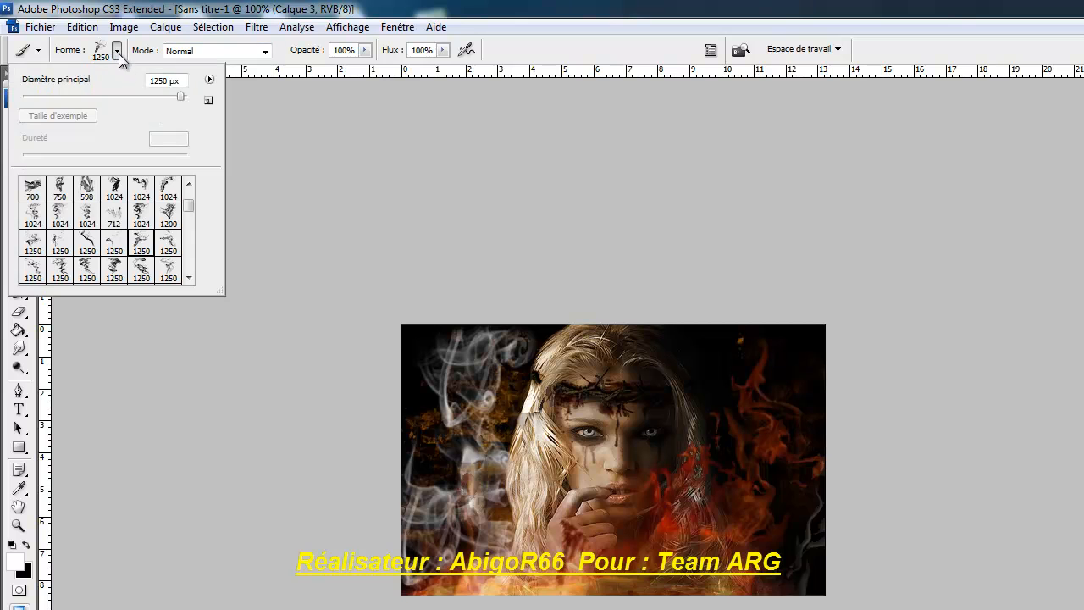
drag(133, 94, 133, 95)
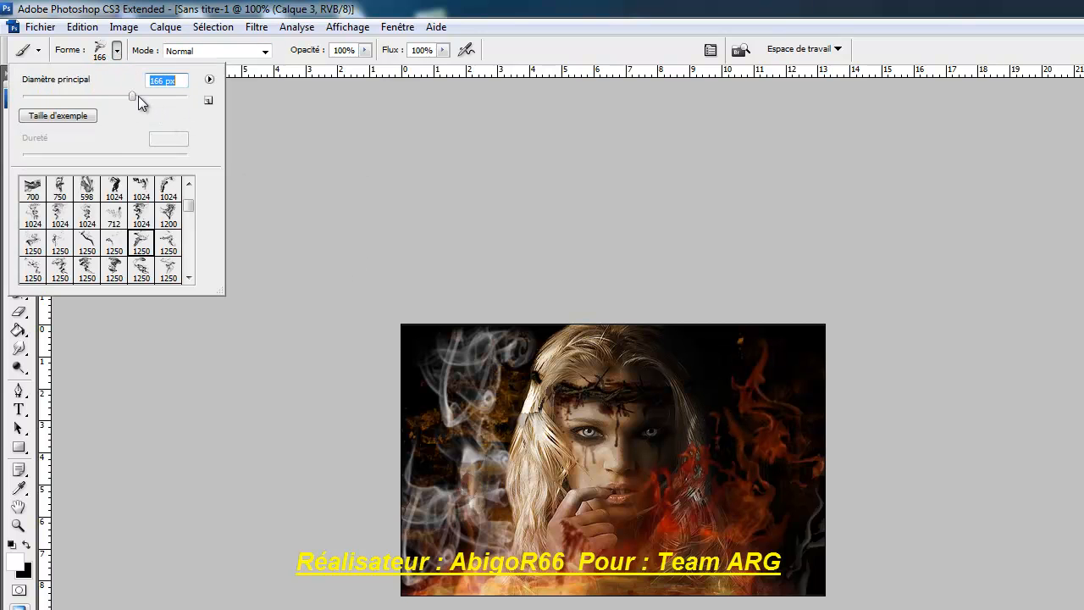
drag(146, 95, 153, 94)
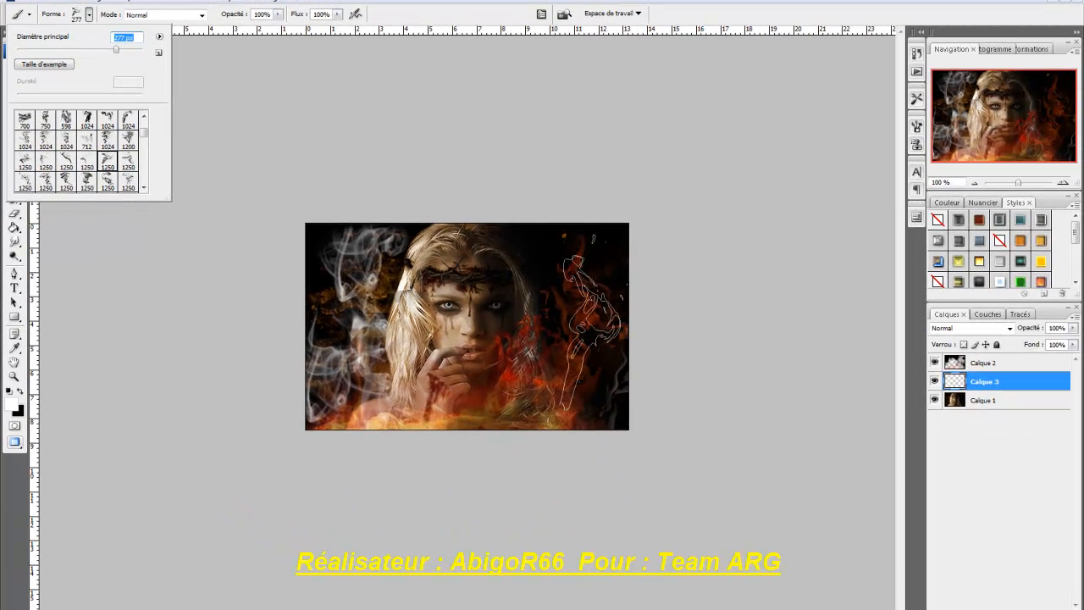
Try a 277 px smoke stamp over the flames right of the woman, and undo it
click(779, 449)
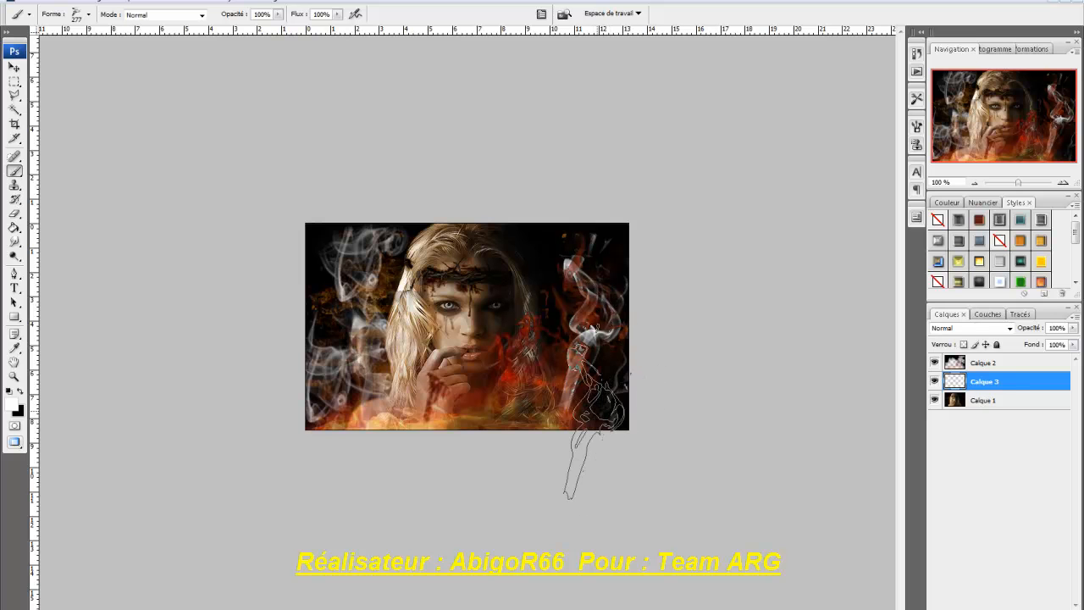
click(68, 7)
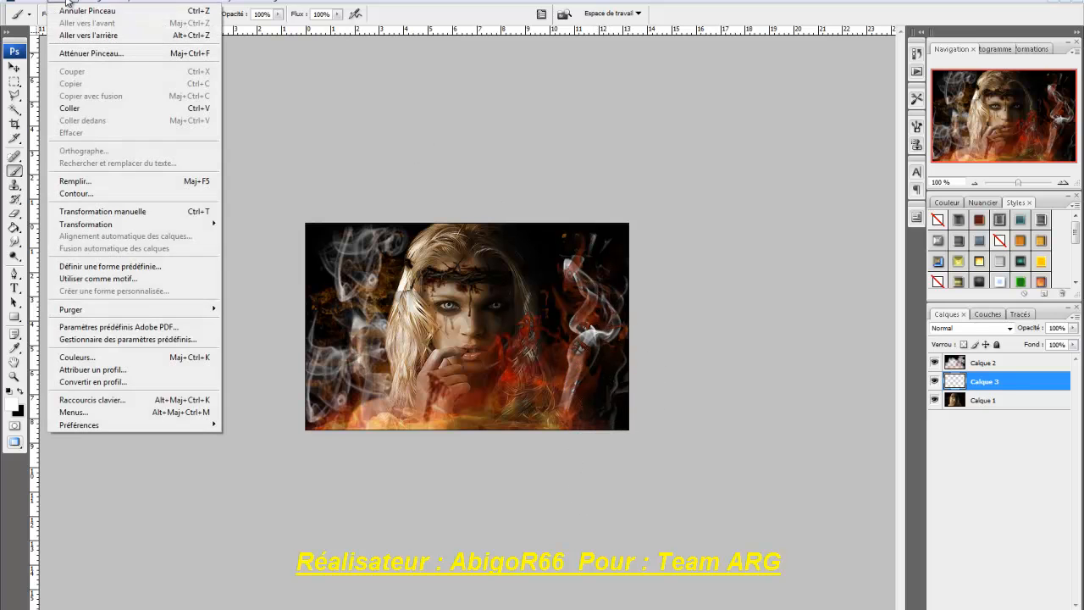
click(93, 31)
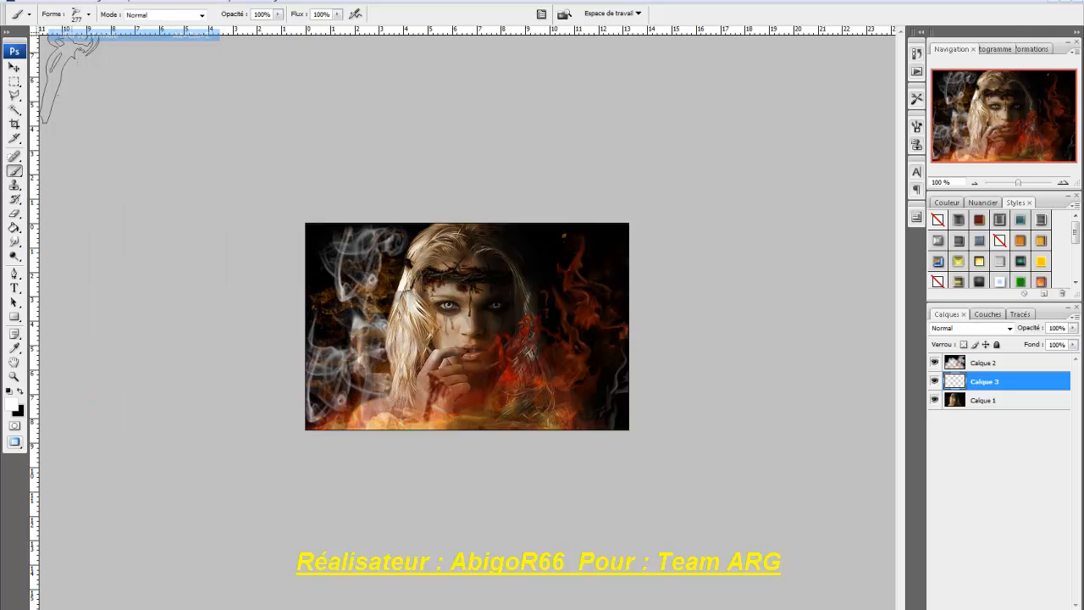
Enlarge the smoke brush to 308 px and stamp white smoke over the flames right of the woman
click(90, 16)
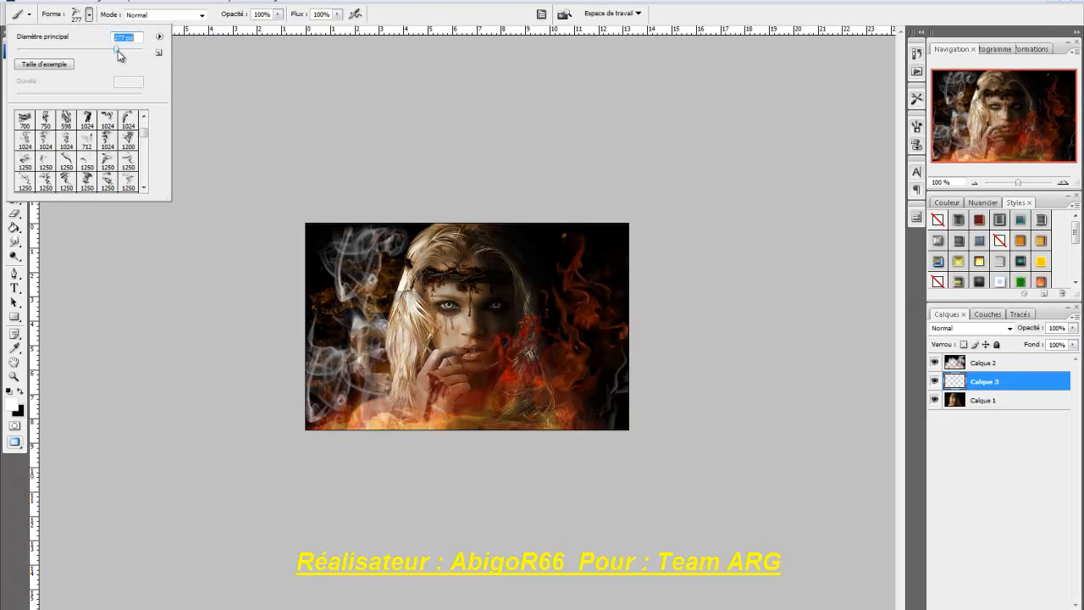
drag(116, 53, 120, 53)
click(91, 16)
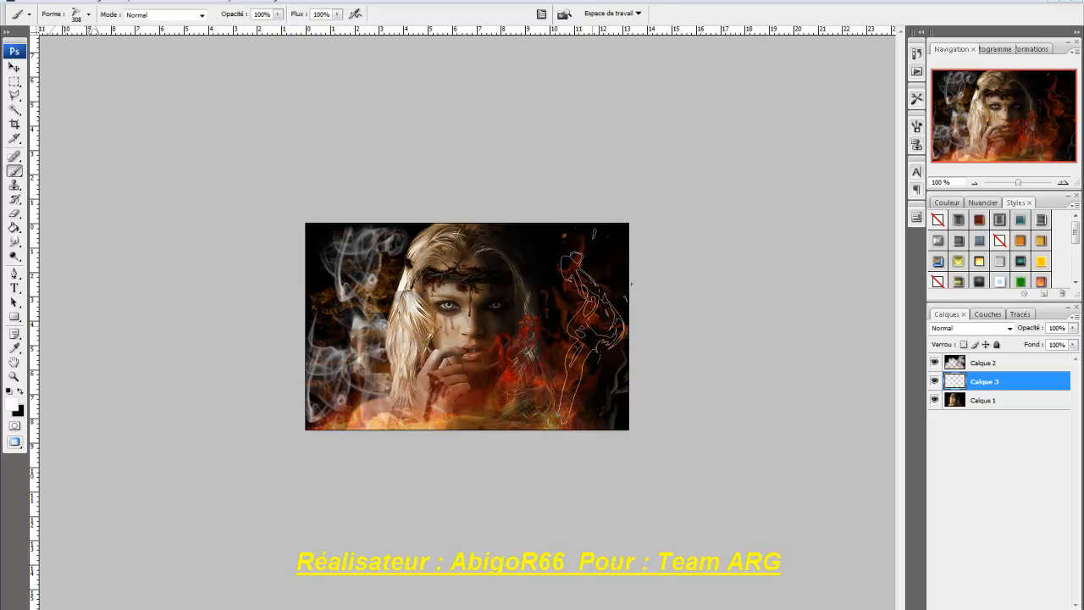
click(585, 336)
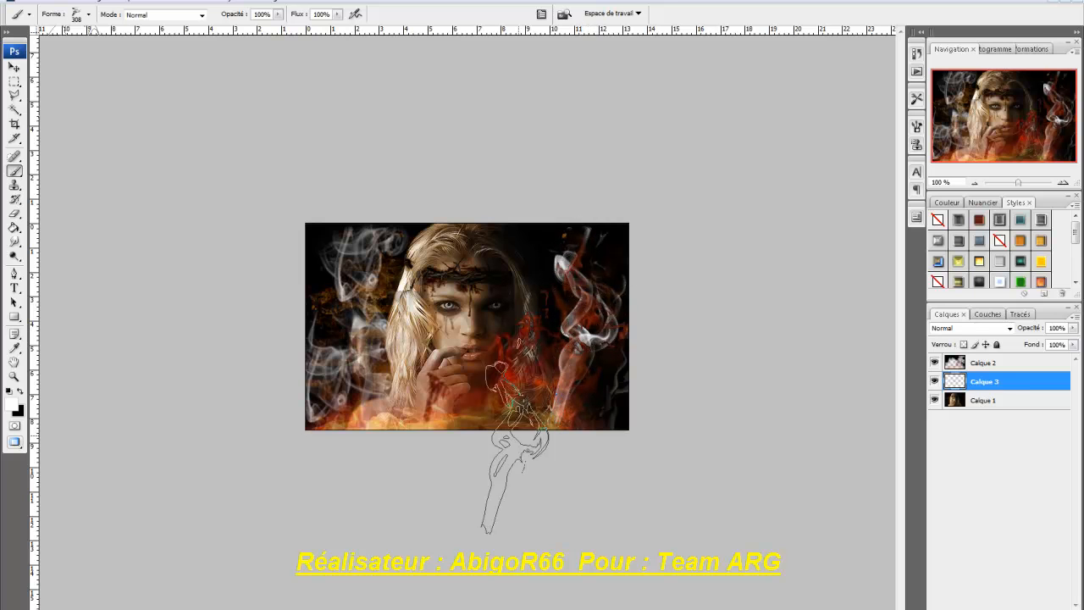
With the Brush tool active, switch the brush presets list to the text-only display (Texte seul)
click(14, 212)
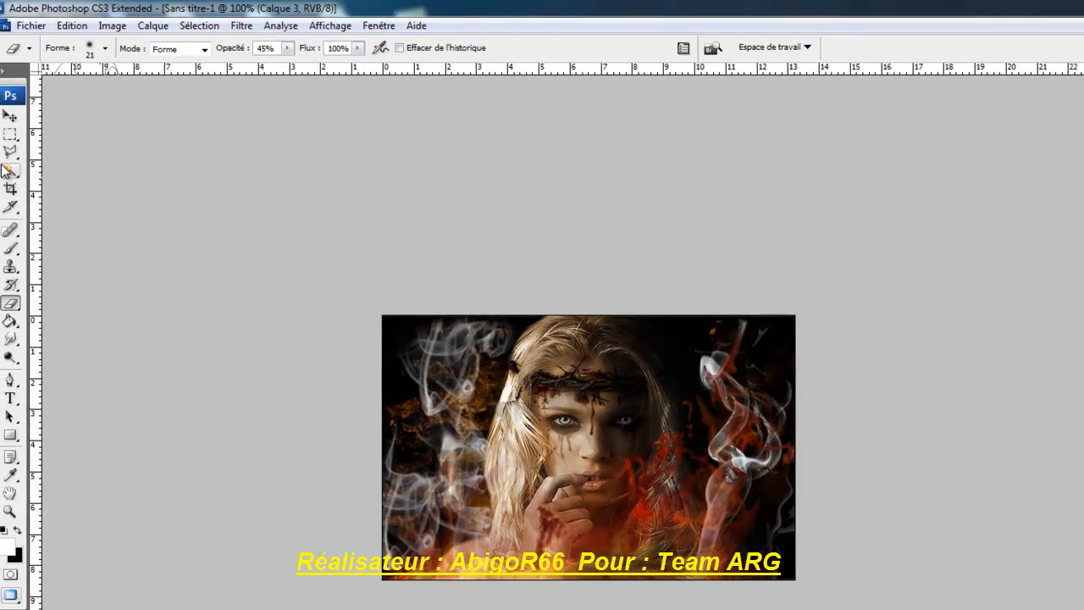
click(17, 252)
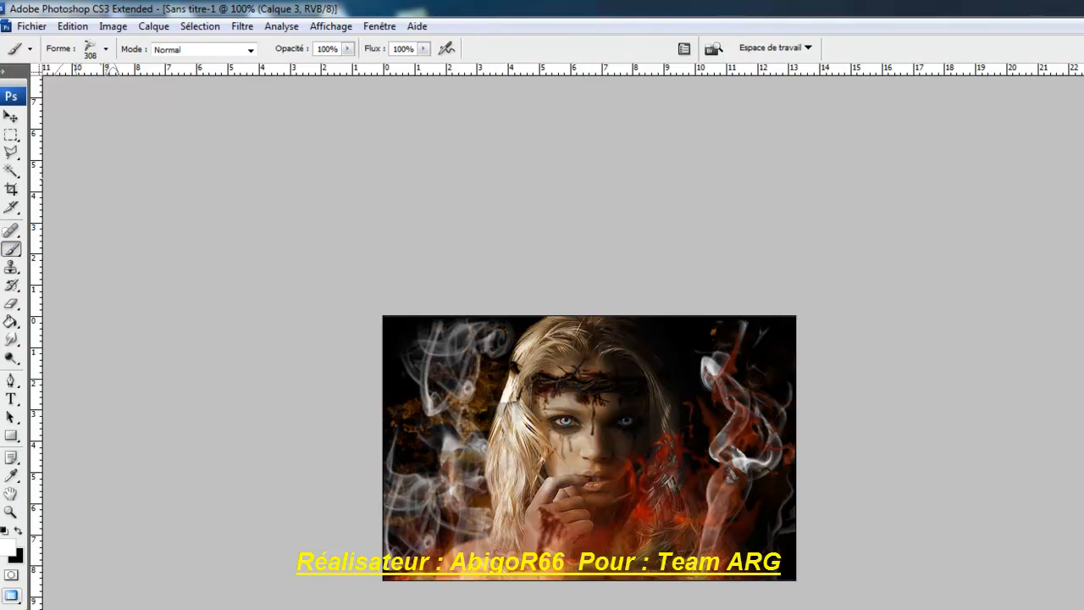
click(106, 50)
click(195, 77)
click(84, 72)
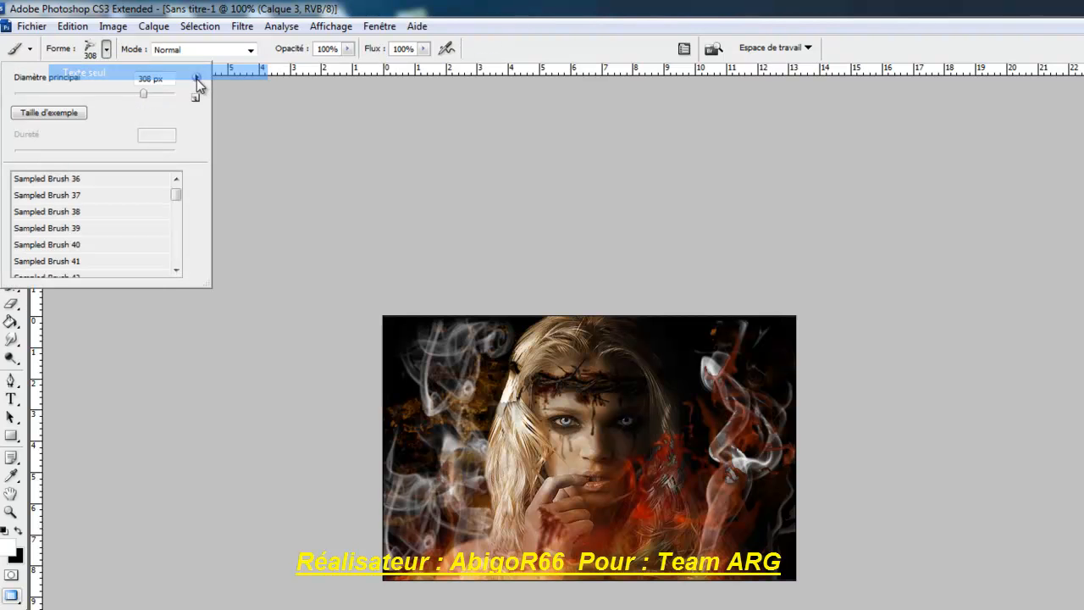
Switch the brush presets list to the small thumbnail display (Petite vignette)
click(195, 78)
click(183, 88)
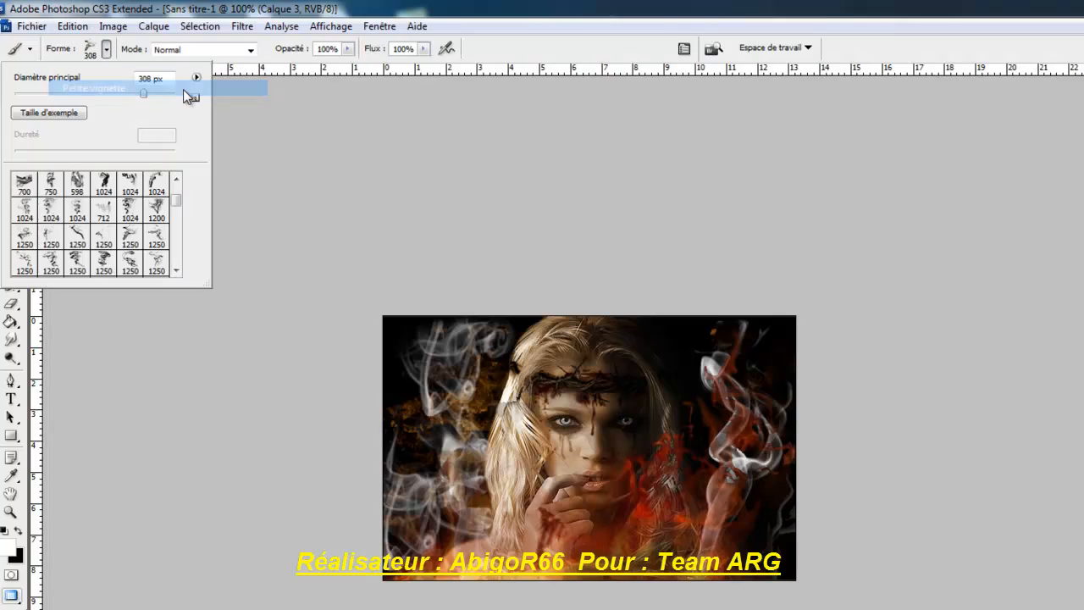
click(197, 78)
click(201, 78)
click(200, 78)
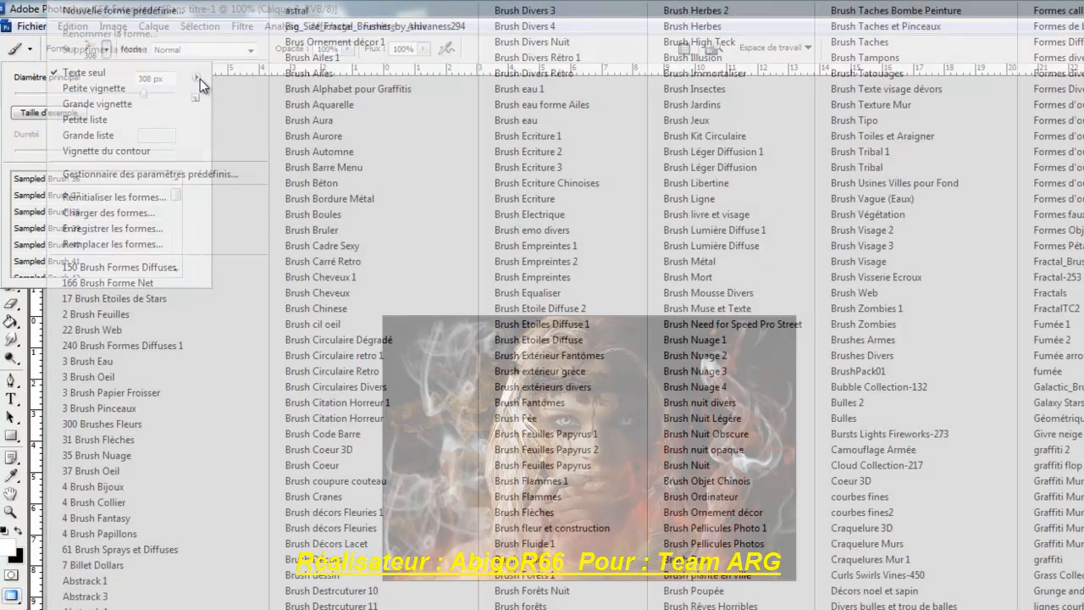
click(195, 88)
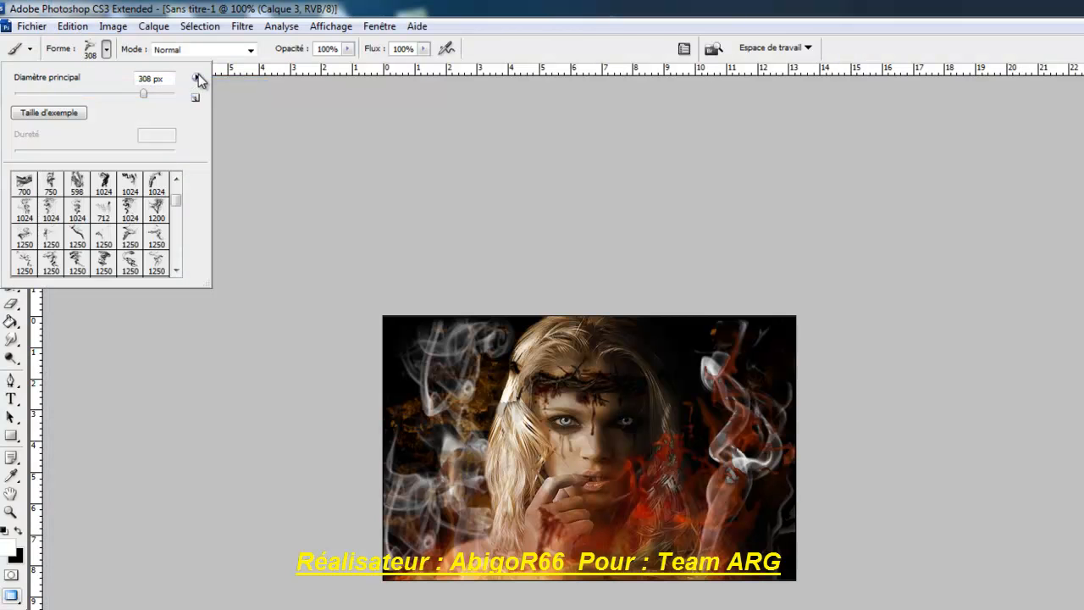
click(198, 74)
click(198, 74)
click(198, 74)
click(189, 87)
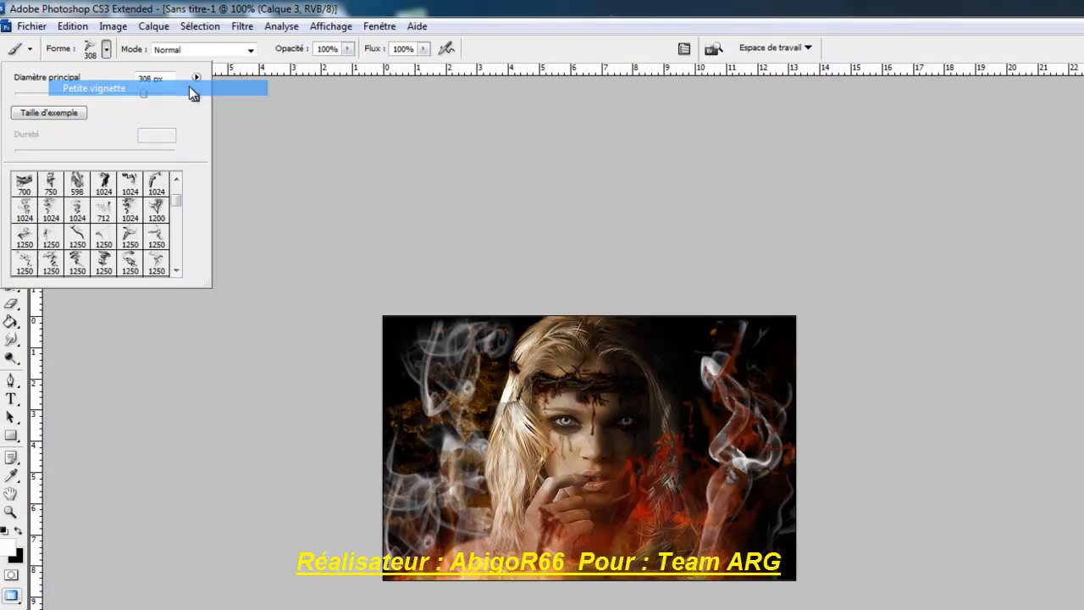
Replace the loaded brushes with the basic round brush set and choose the hard round 9 px brush
click(195, 77)
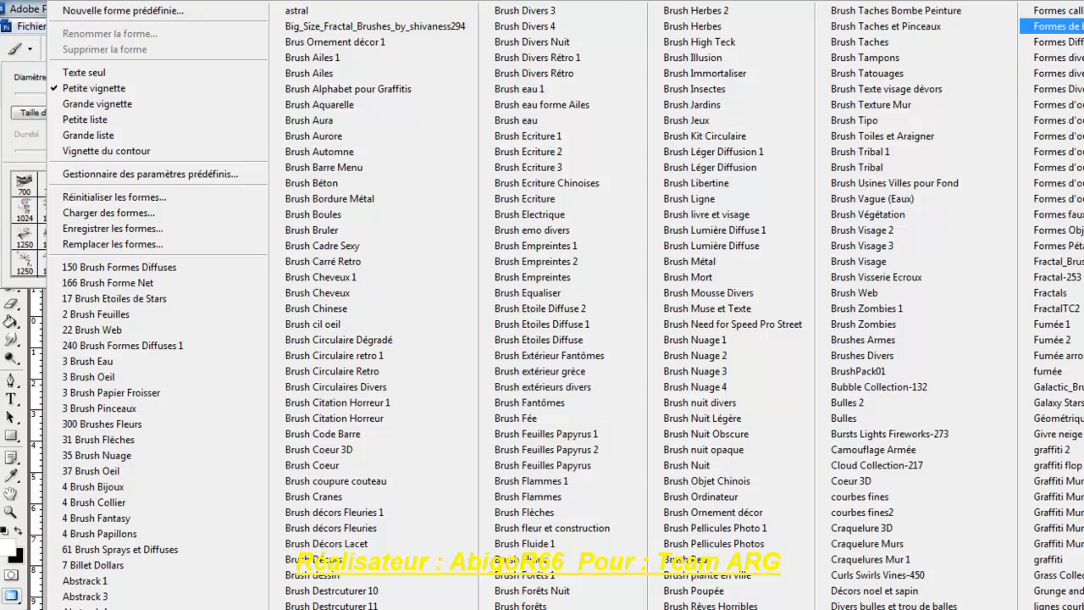
click(1055, 25)
key(Return)
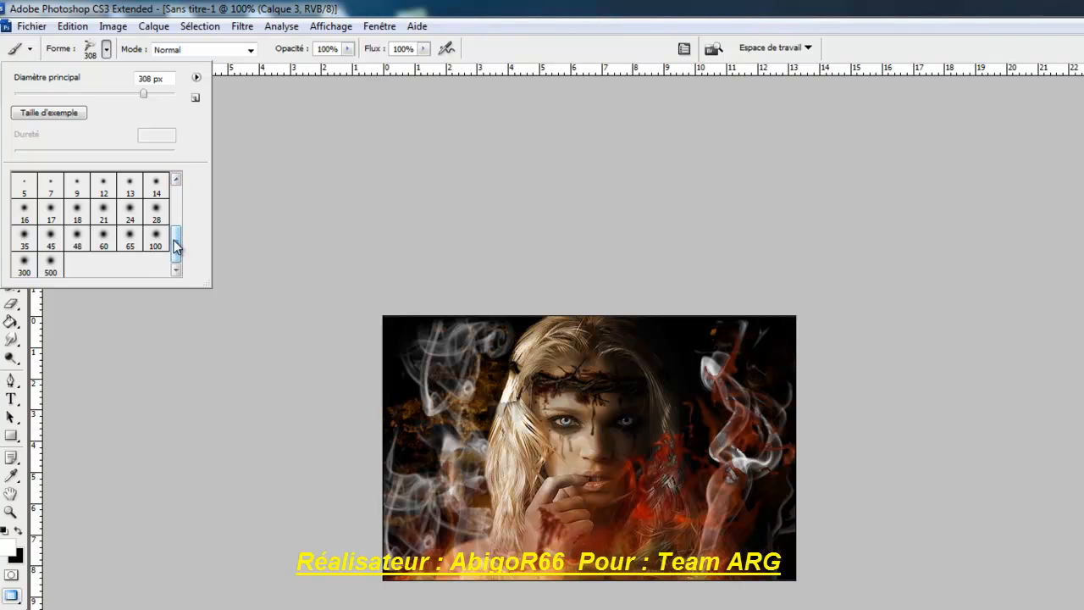
scroll(182, 246, up, 1)
drag(182, 246, 177, 207)
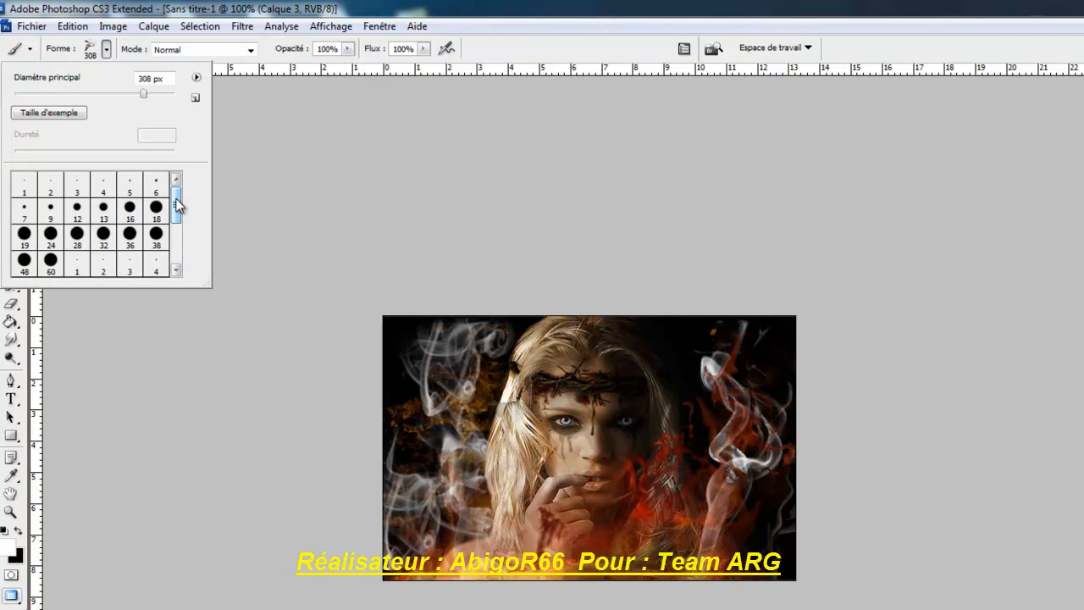
click(46, 214)
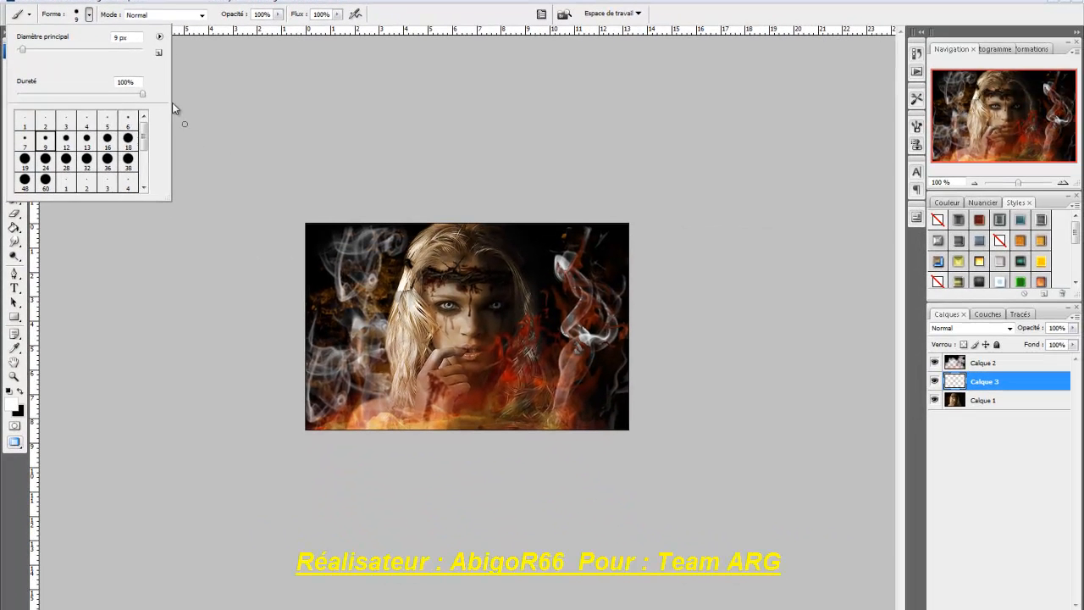
click(89, 16)
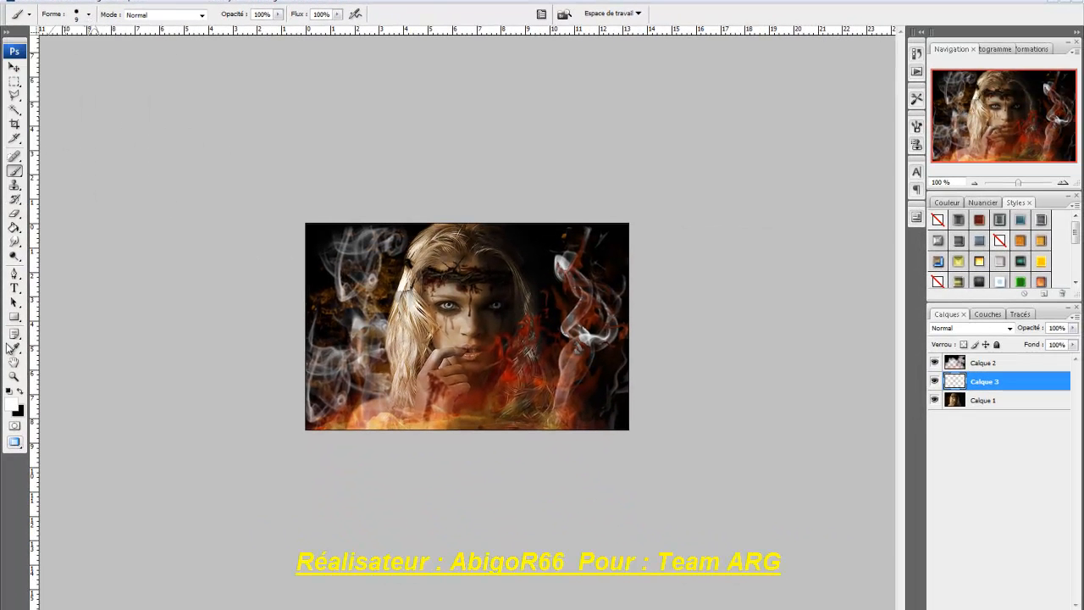
Set the foreground color to pure red (ff0000)
click(14, 404)
drag(784, 123, 856, 102)
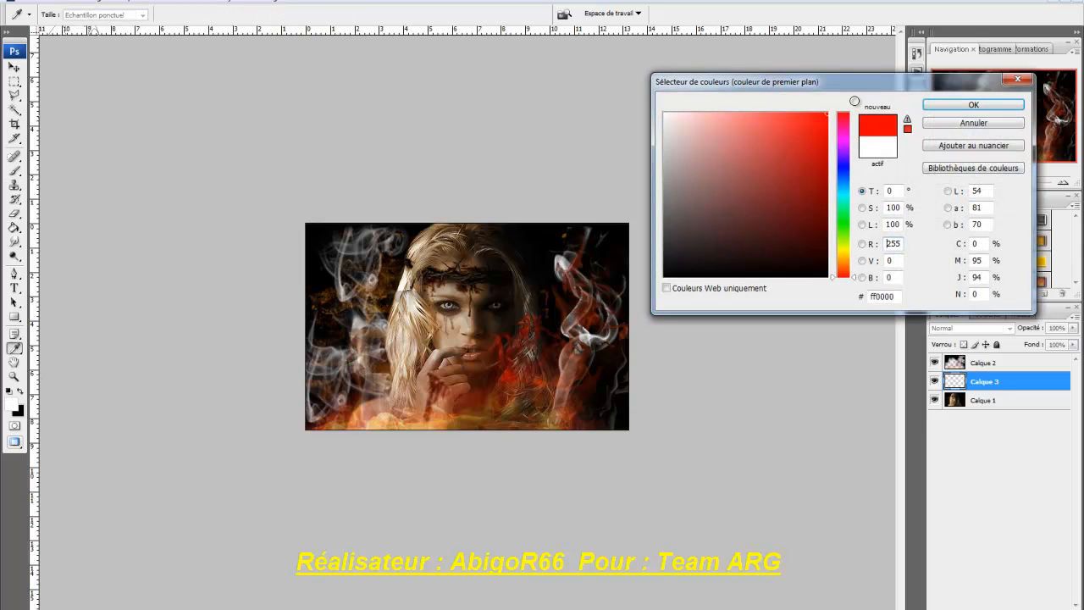
click(931, 105)
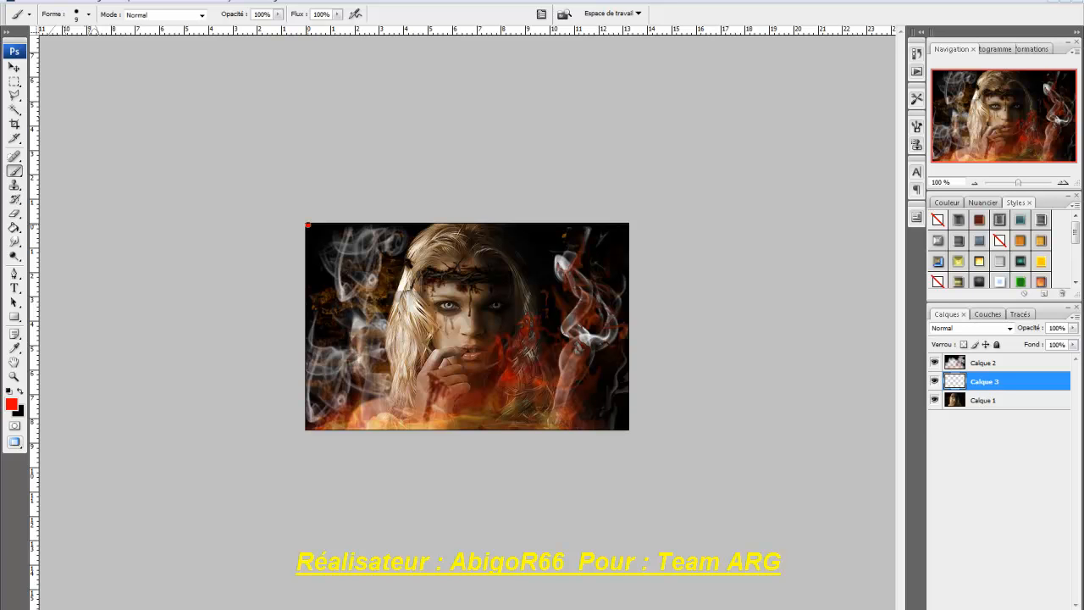
Try a straight red stroke along the image's upper edge on Calque 3, and undo it
drag(308, 226, 653, 227)
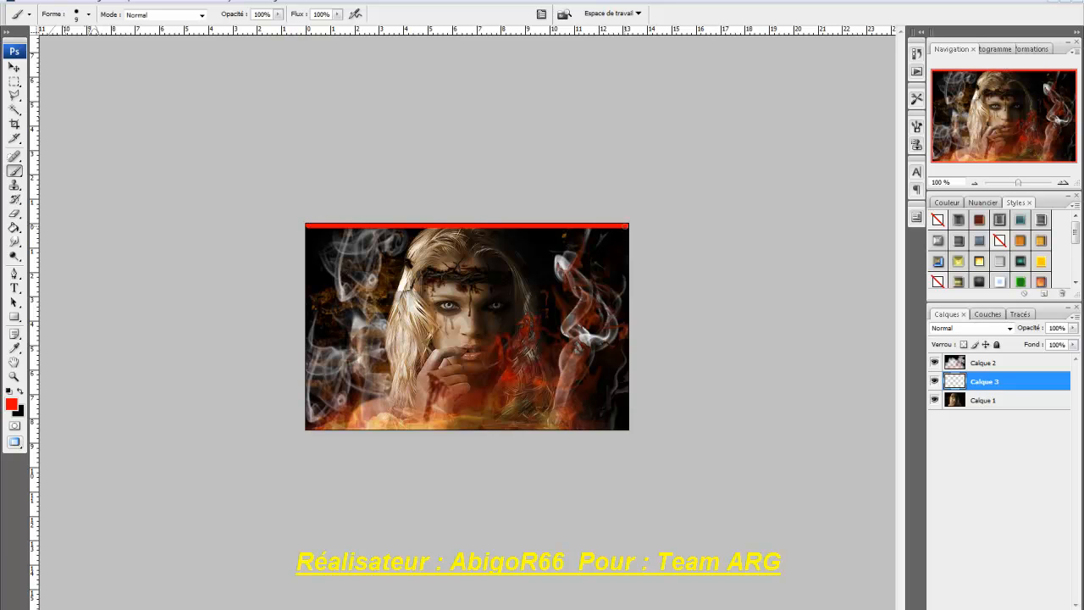
click(77, 3)
click(85, 35)
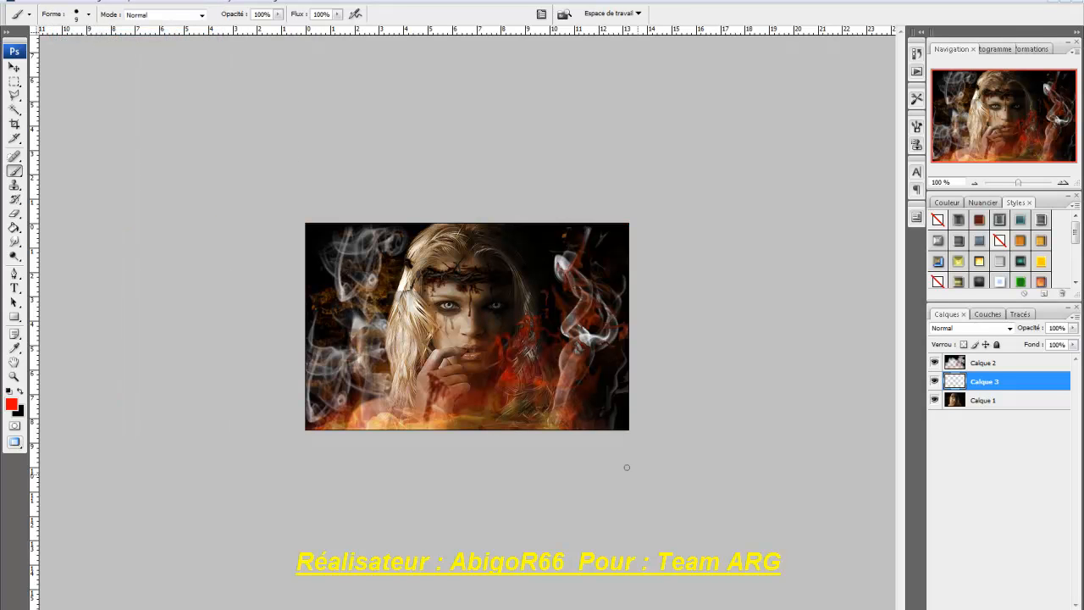
Add a new layer above Calque 2 and paint a red border with the 9 px brush along all four image edges
click(983, 366)
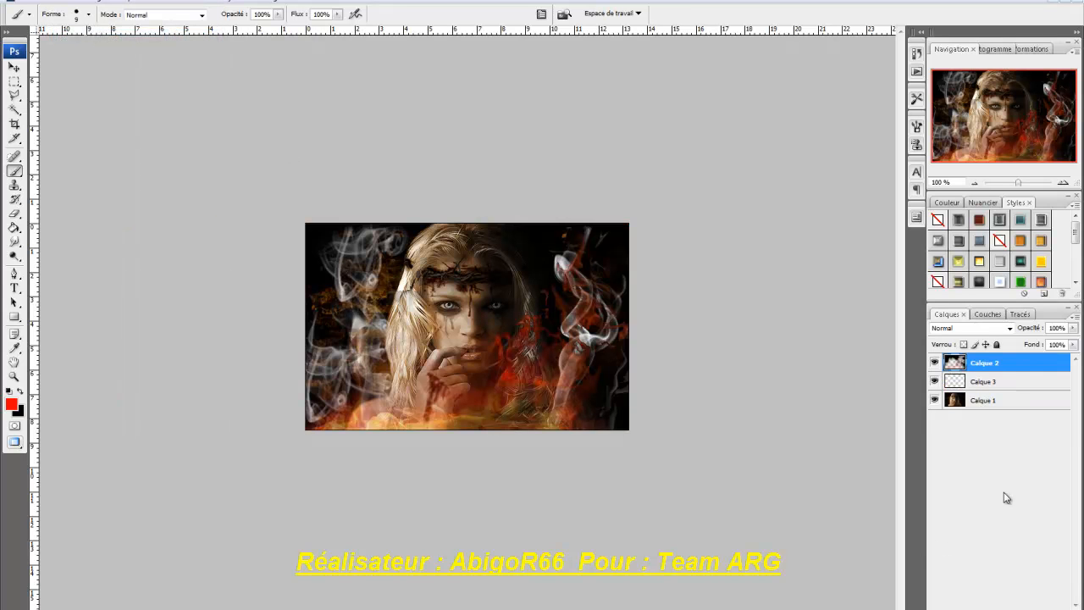
click(1045, 597)
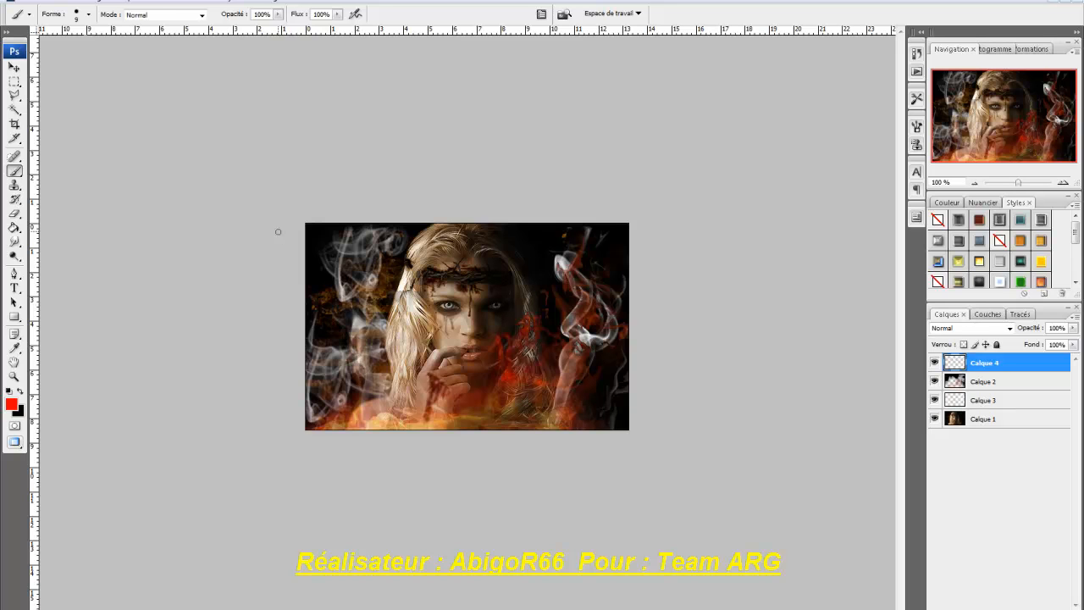
drag(305, 225, 682, 262)
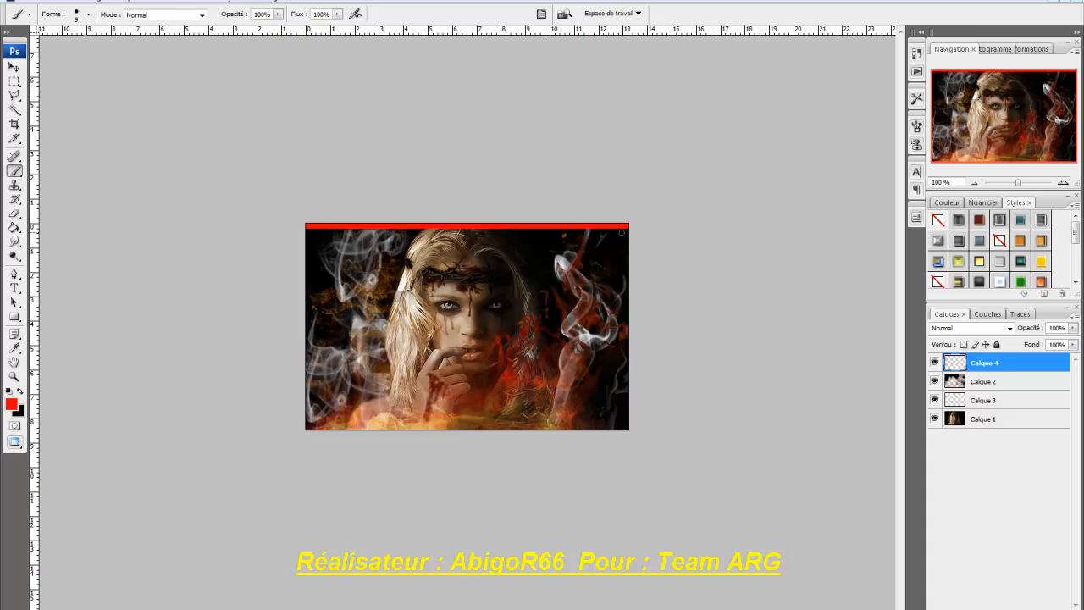
mouse_move(626, 226)
mouse_down()
mouse_move(633, 454)
mouse_move(626, 427)
mouse_move(262, 413)
mouse_up()
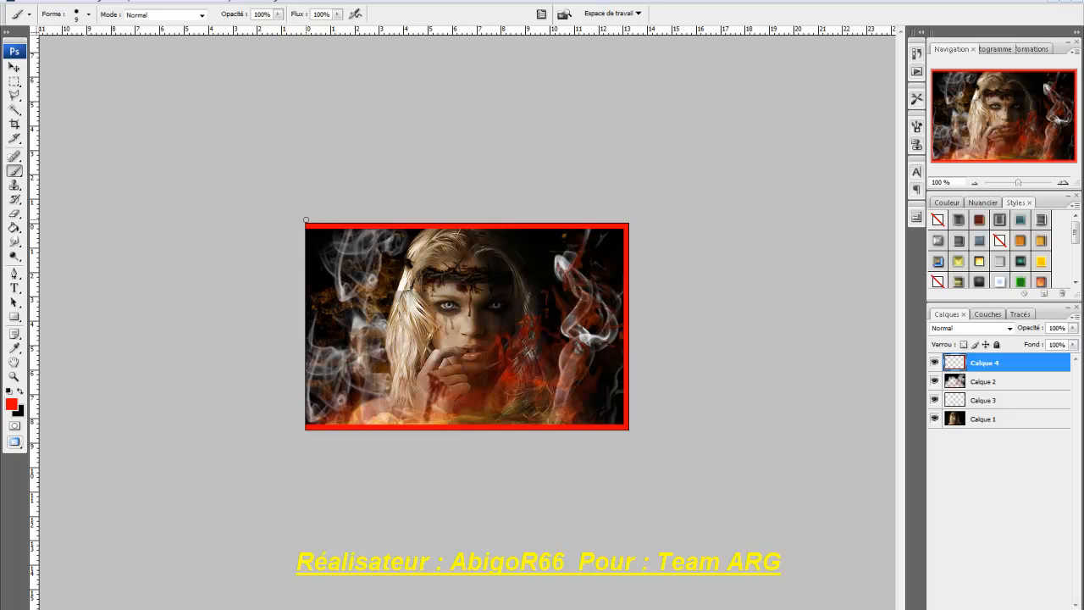
drag(306, 227, 308, 432)
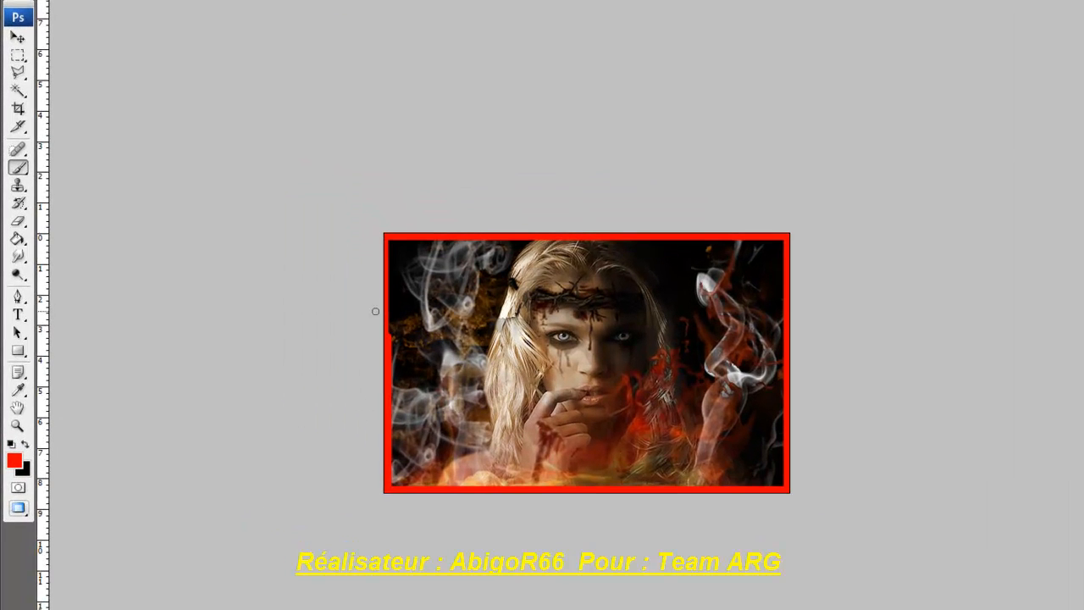
Apply the orange-gold beveled preset style to the red border on Calque 4
click(18, 31)
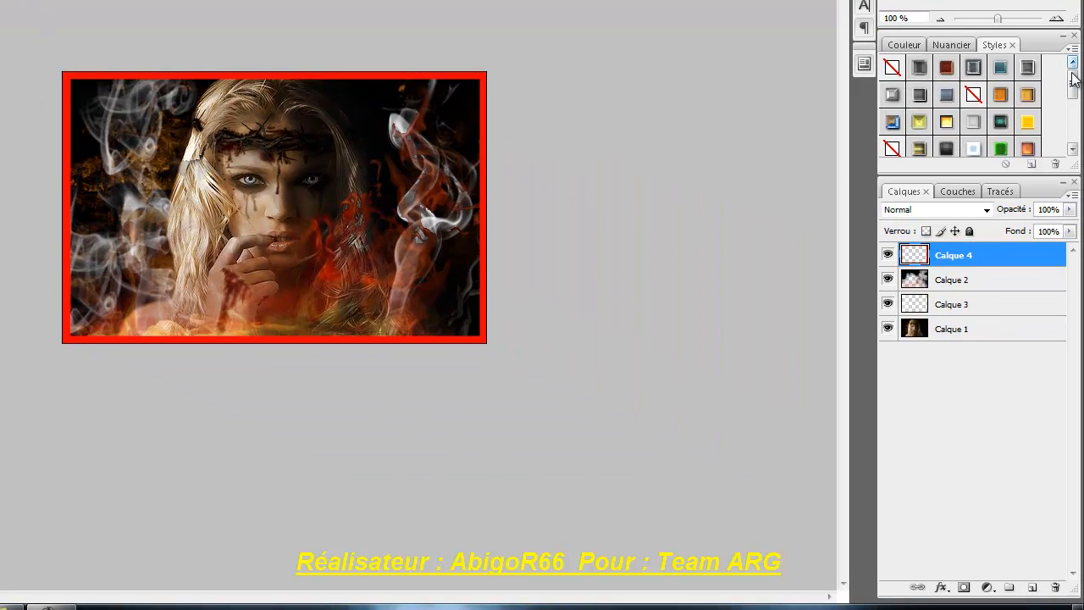
drag(1072, 85, 1072, 128)
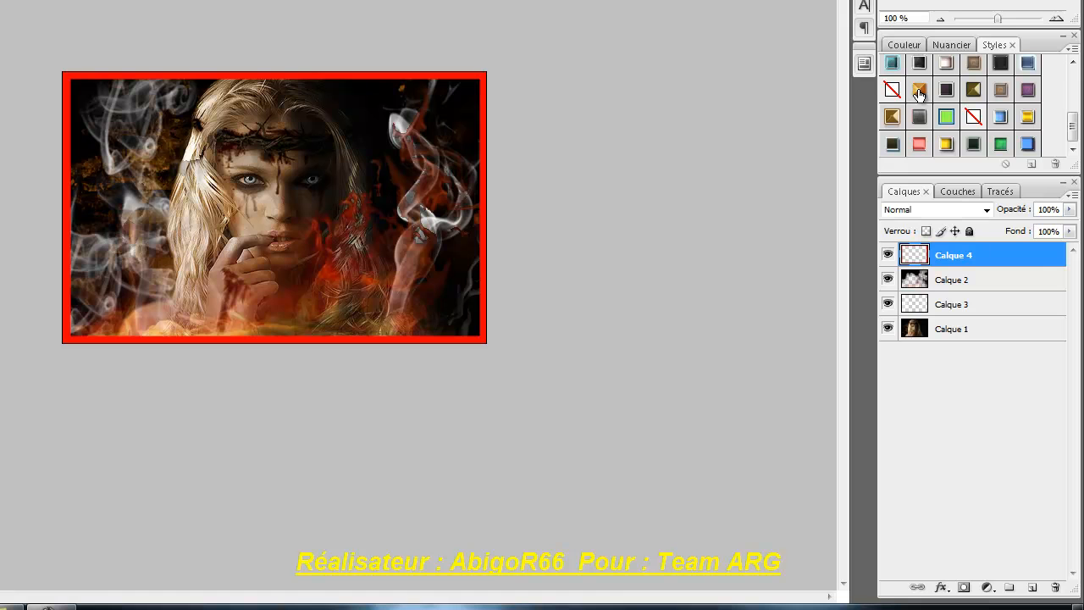
click(919, 91)
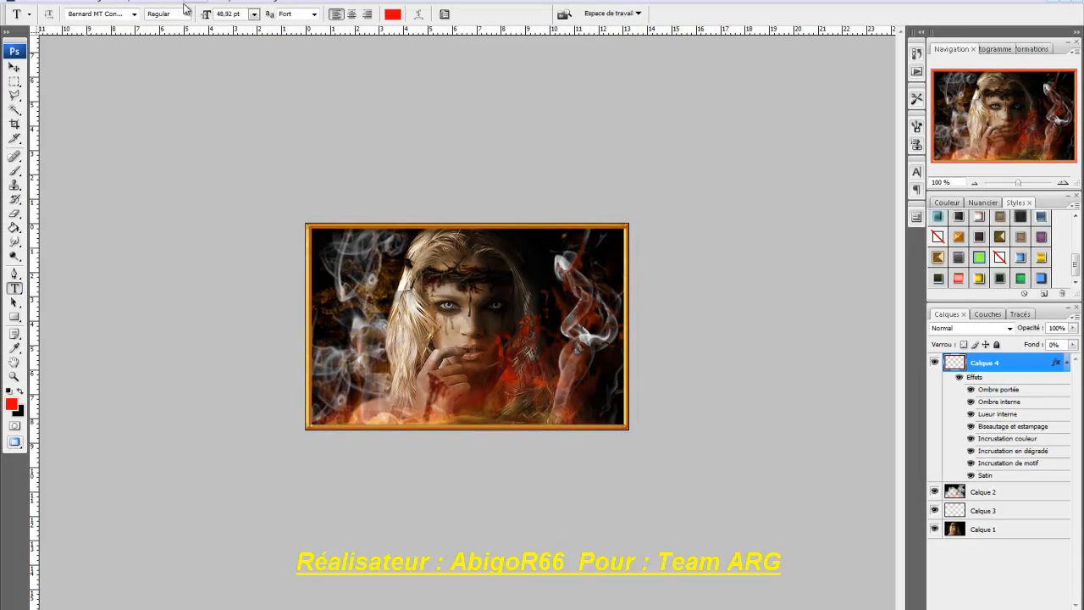
Start a text line over the woman's forehead in Bickham Script Pro at 30 pt
click(134, 14)
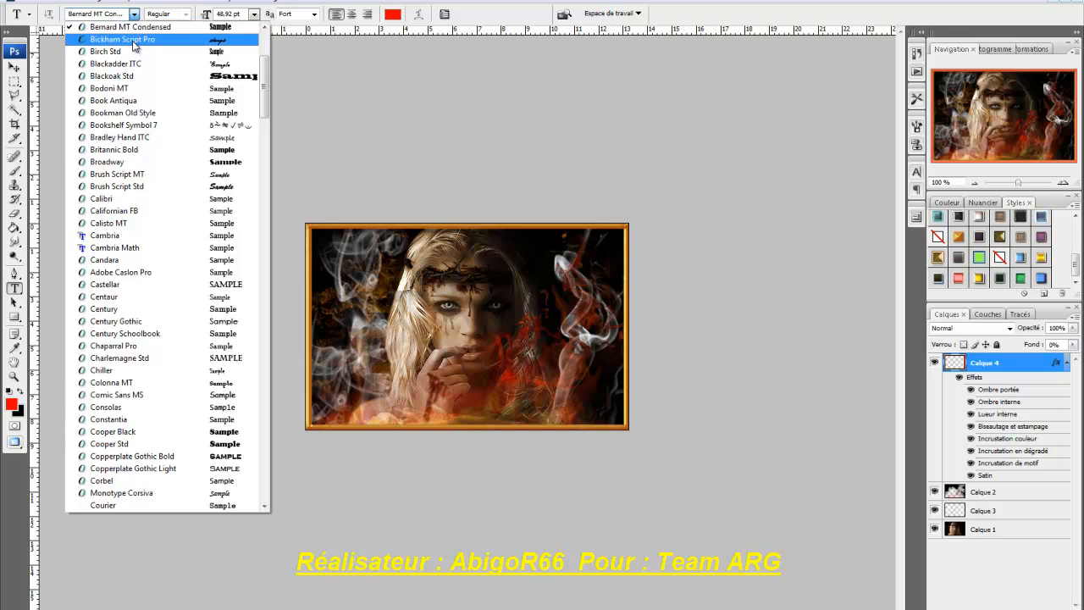
click(123, 40)
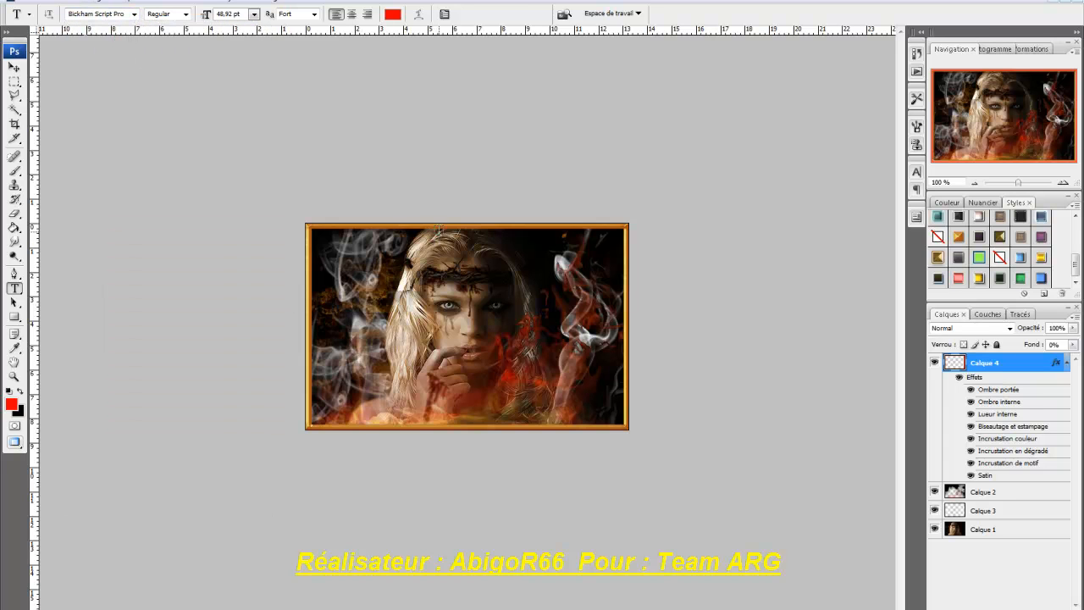
click(418, 259)
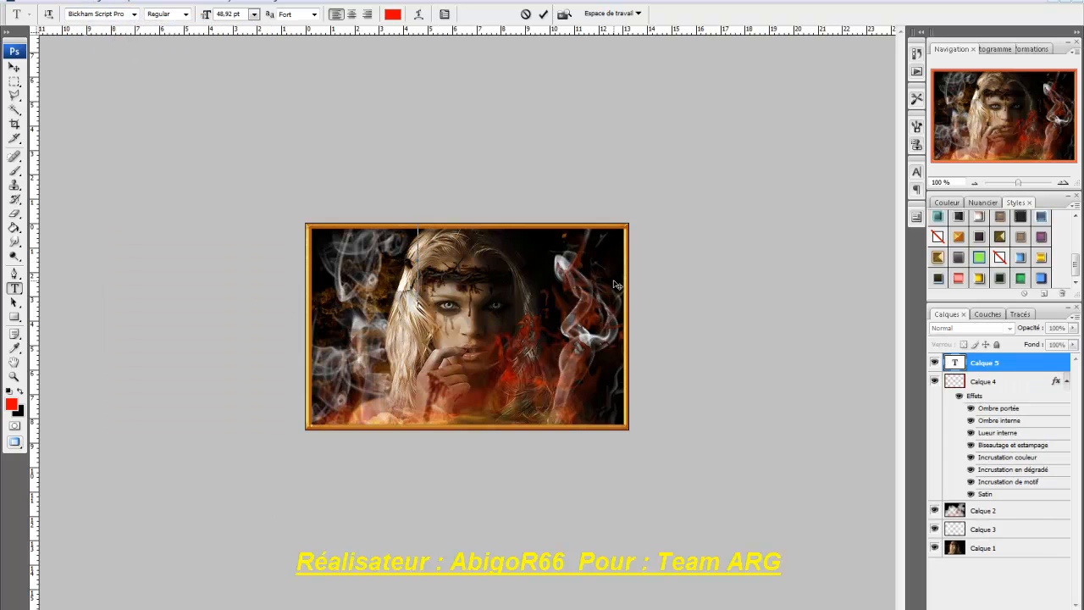
click(253, 14)
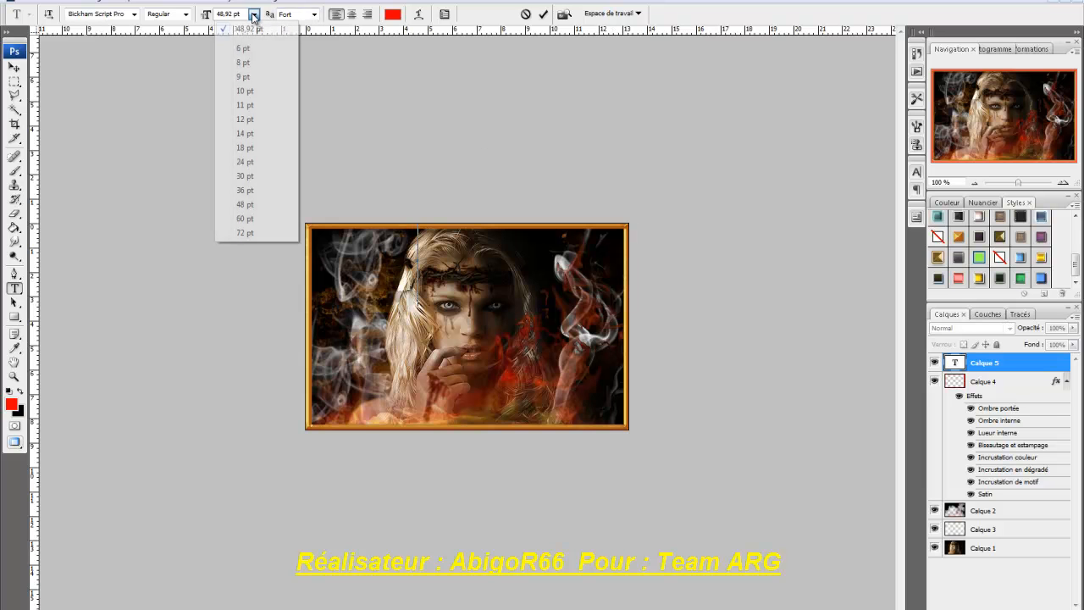
click(245, 176)
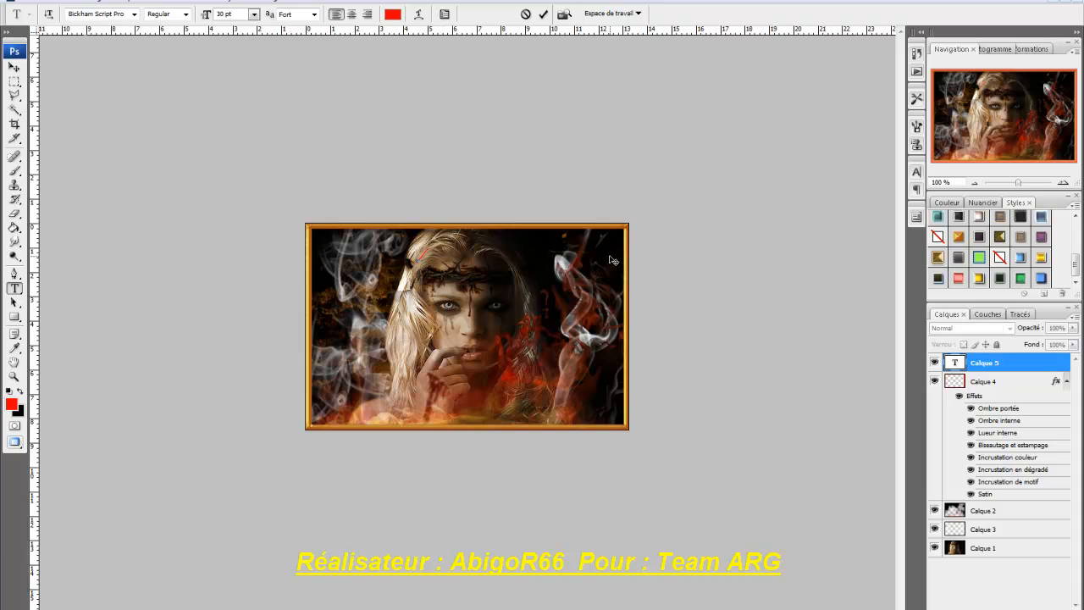
Enter "[ARG] tEAM" as the red text over the woman's forehead
key(Caps_Lock)
text(A)
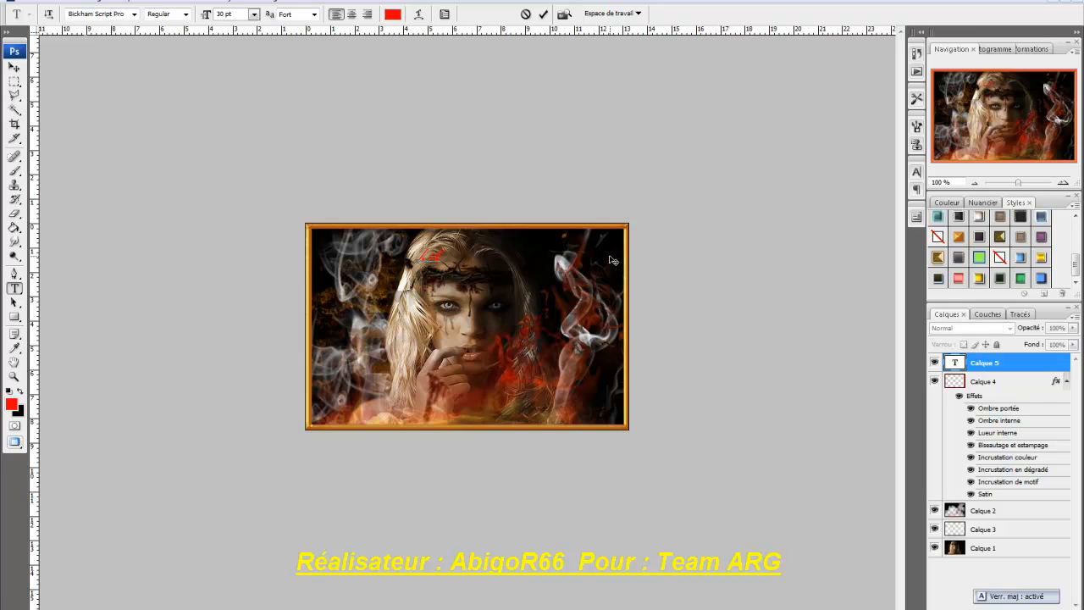
text(RG)
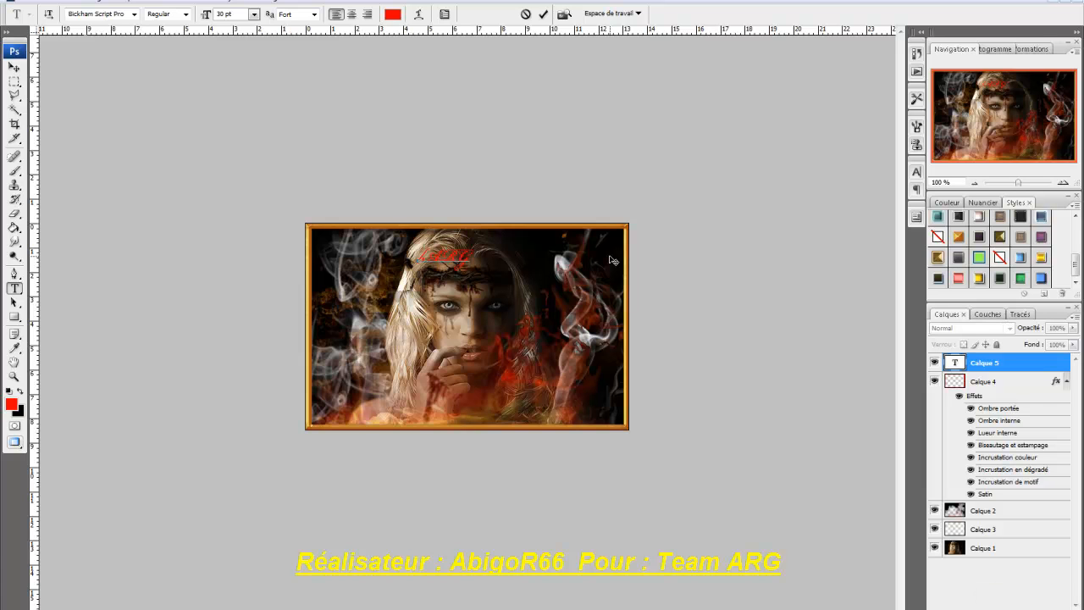
text(r)
key(Caps_Lock)
text(TEAM)
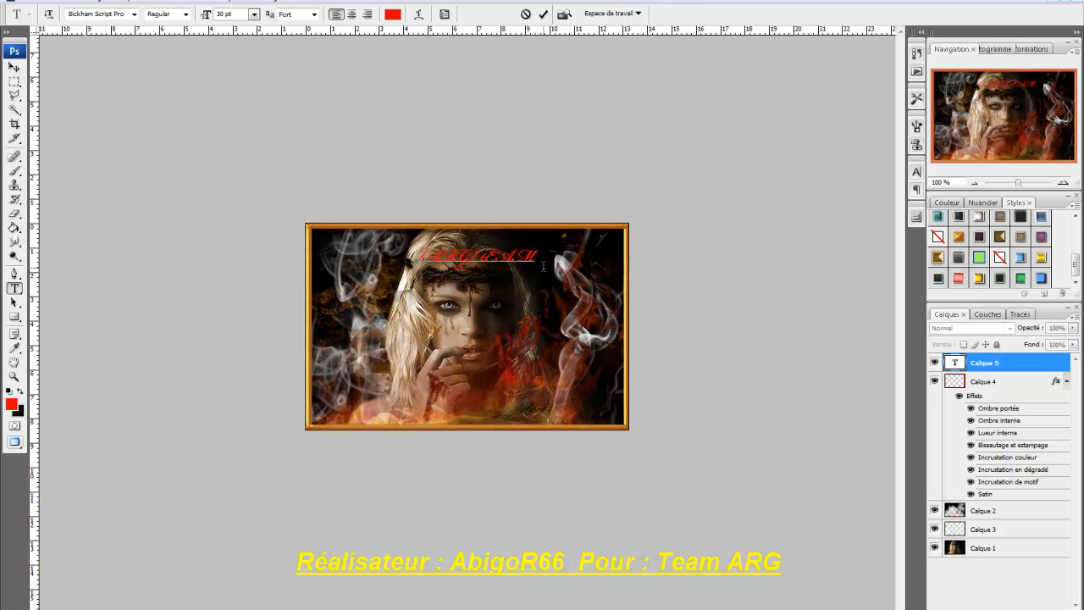
Try Brush Script MT on the whole "[ARG] tEAM" text, then set its font to Century and commit the text
drag(543, 270, 382, 269)
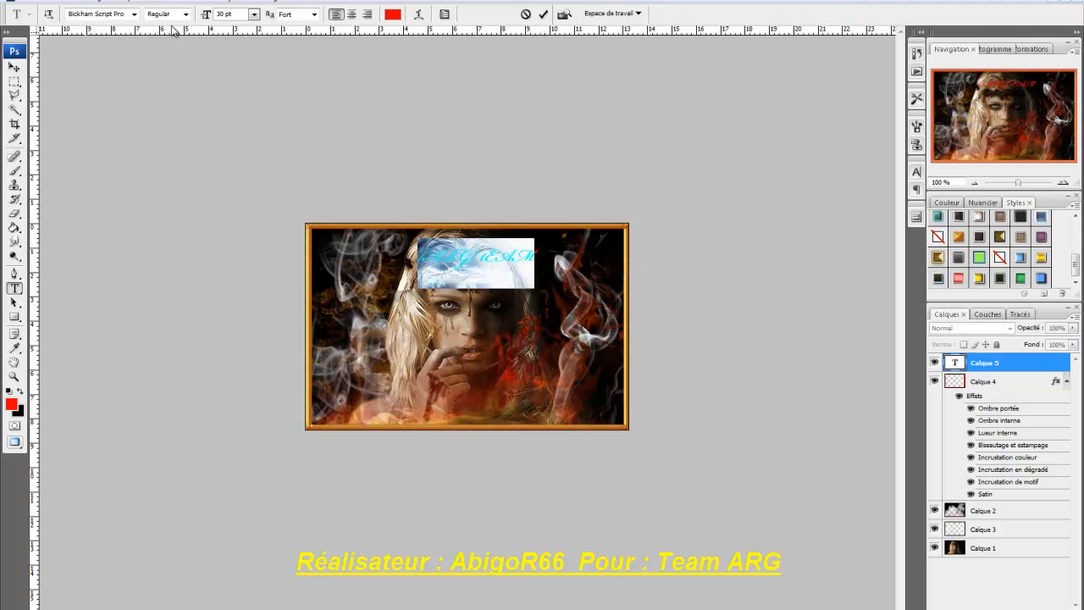
click(134, 14)
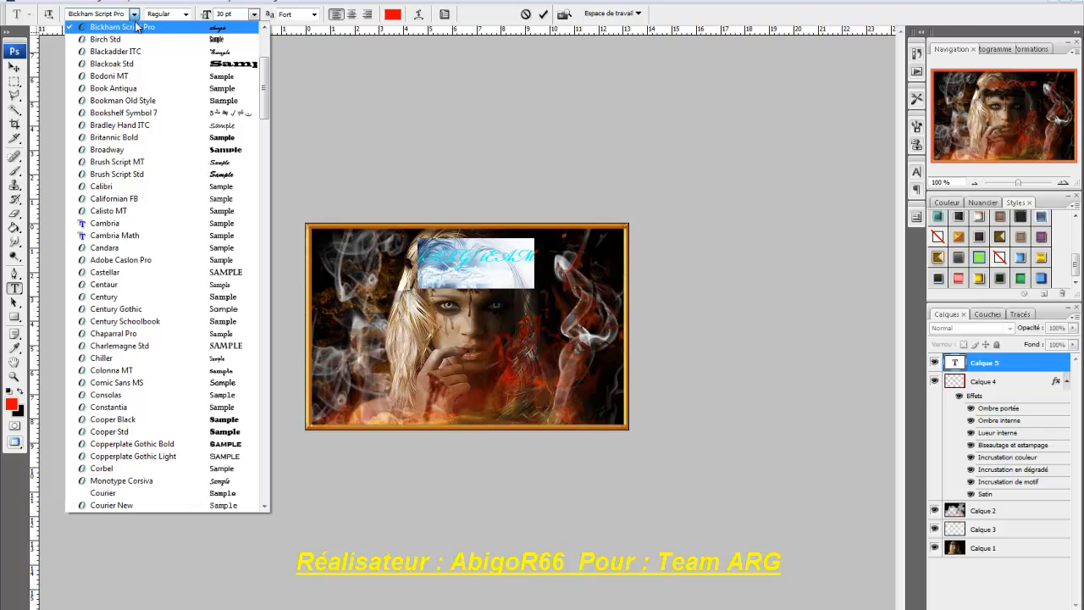
click(145, 162)
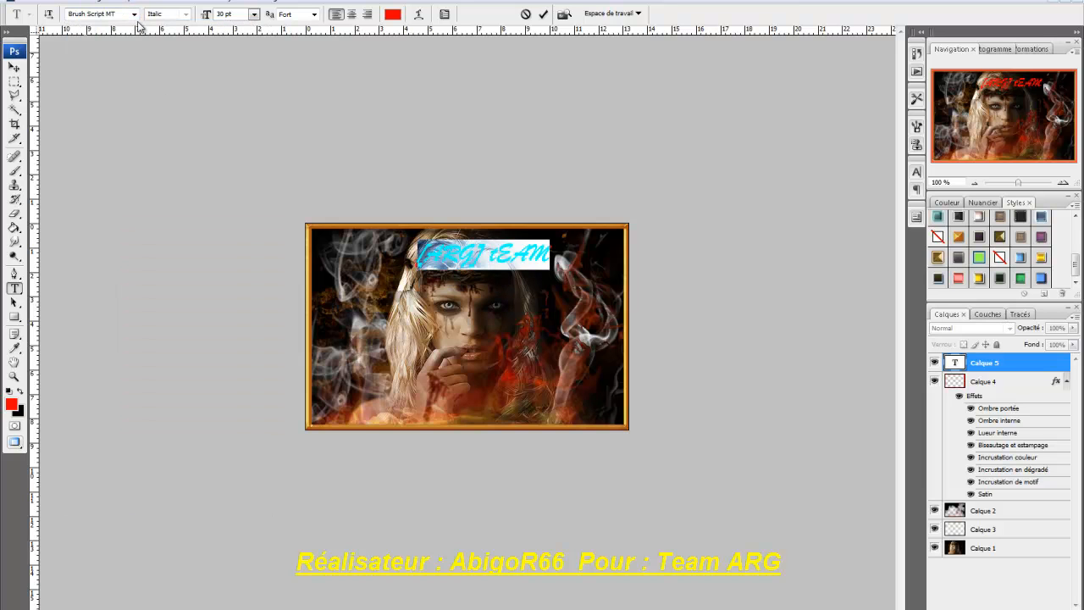
click(134, 14)
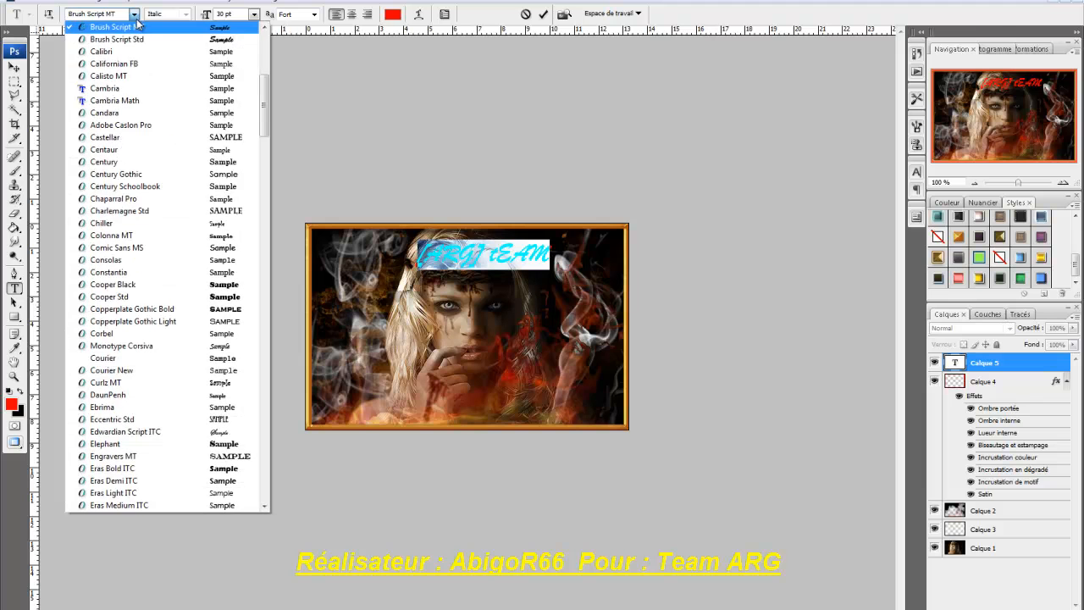
click(164, 163)
click(15, 67)
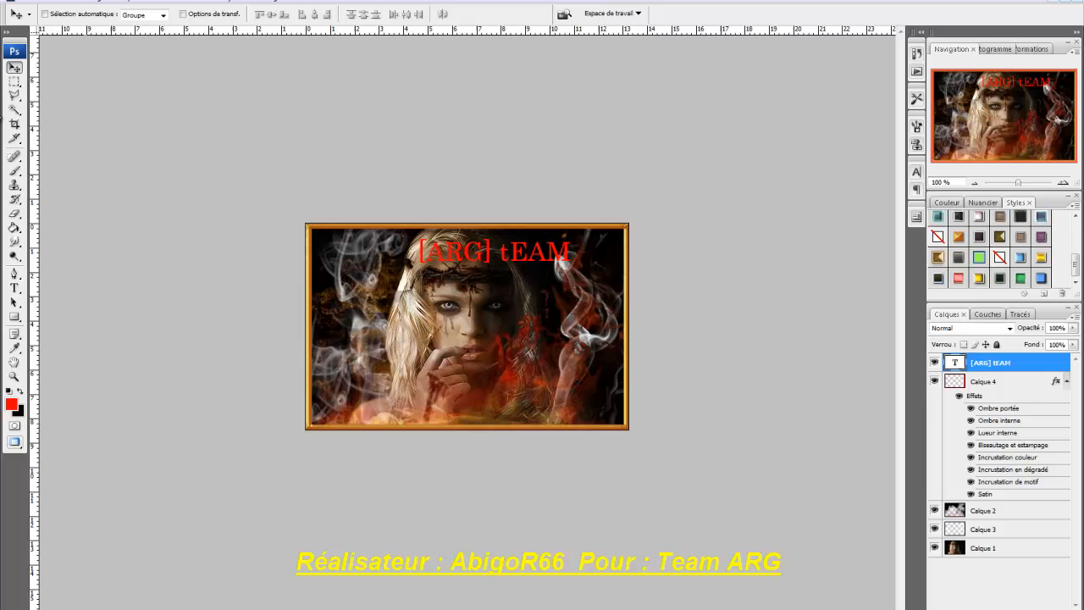
click(14, 288)
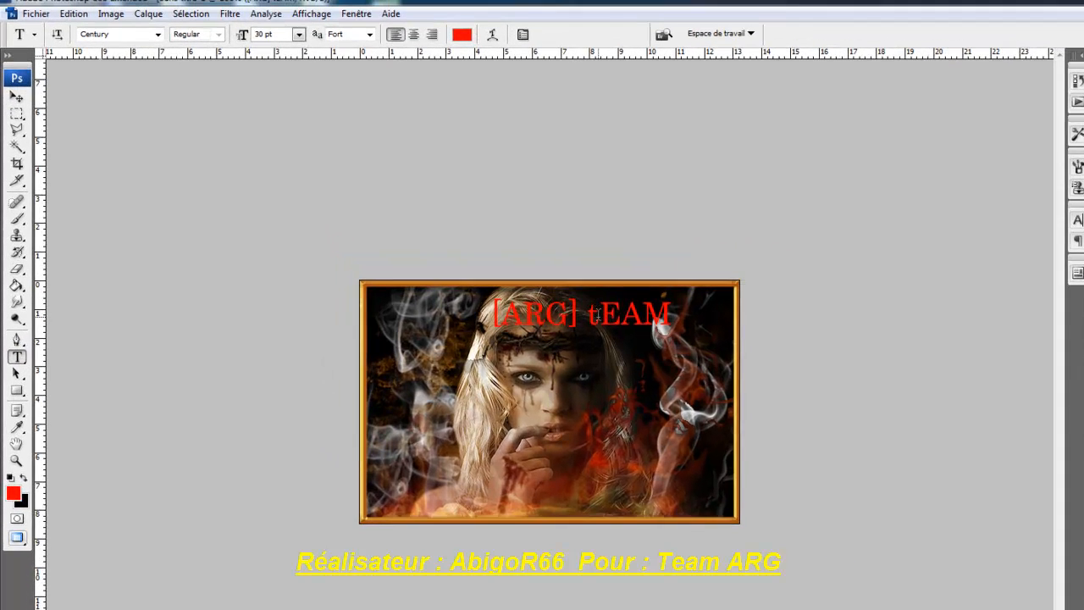
Replace the word "tEAM" with "Te@m" in the red text over the woman's forehead
click(597, 315)
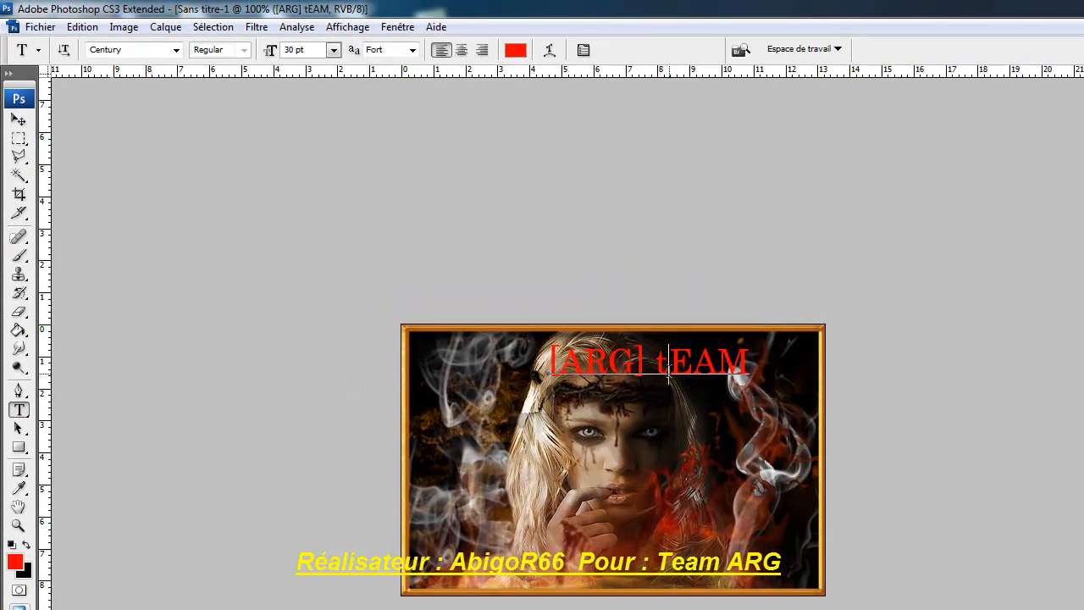
drag(655, 364, 742, 364)
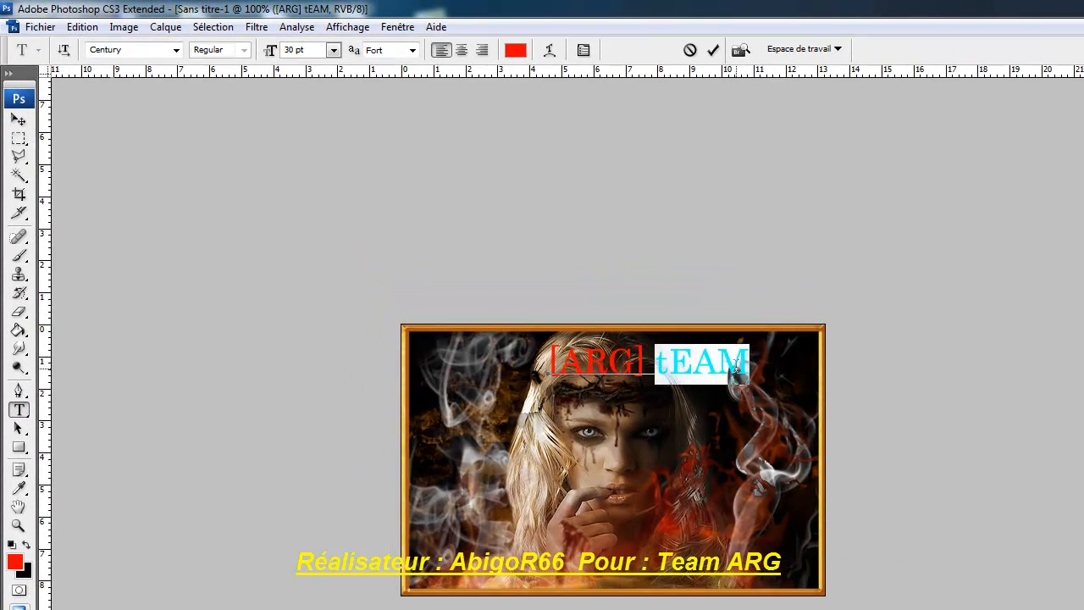
text(T)
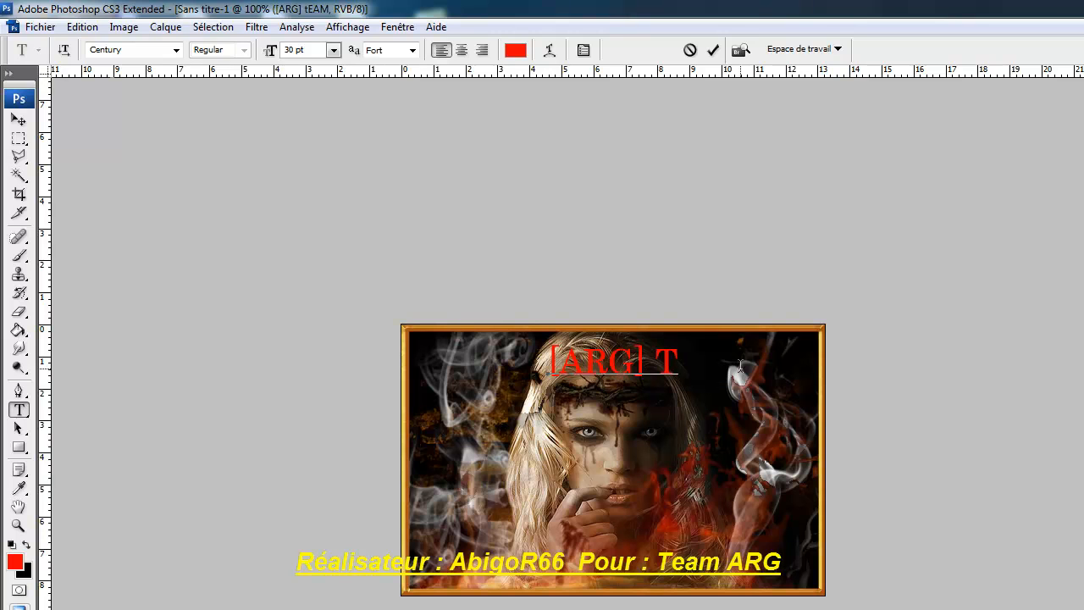
text(e@m)
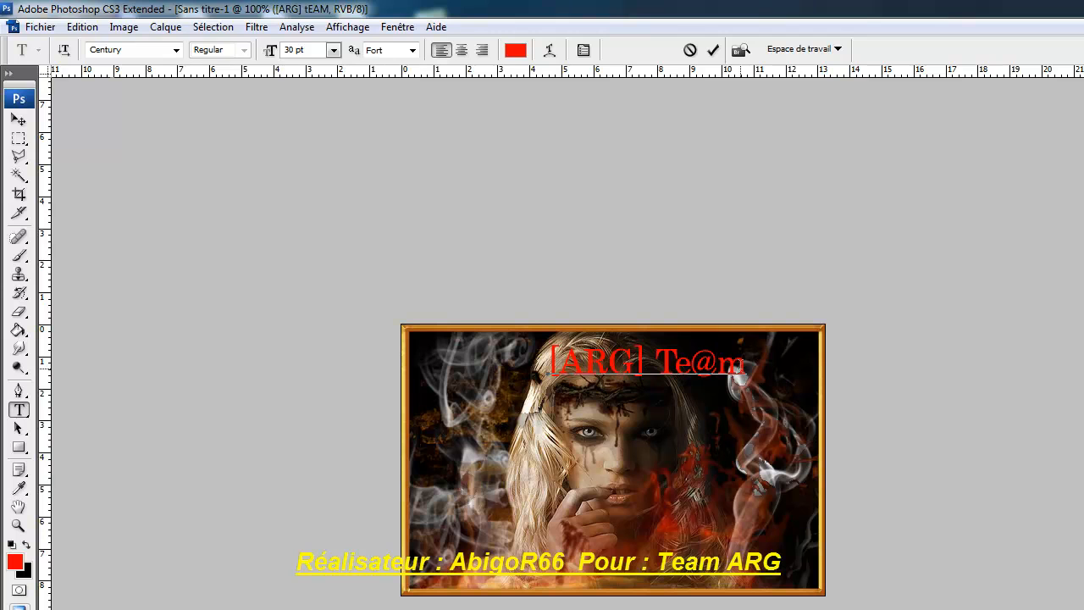
Center the "[ARG] Te@m" text above the woman's face and apply the border's orange-gold beveled preset style to it
click(19, 120)
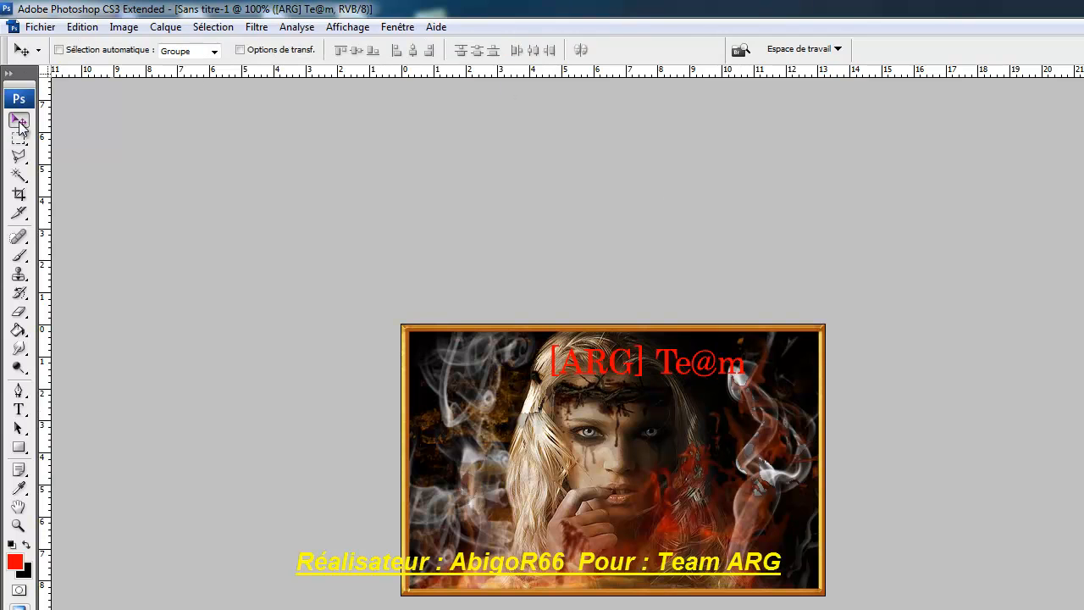
drag(730, 367, 701, 363)
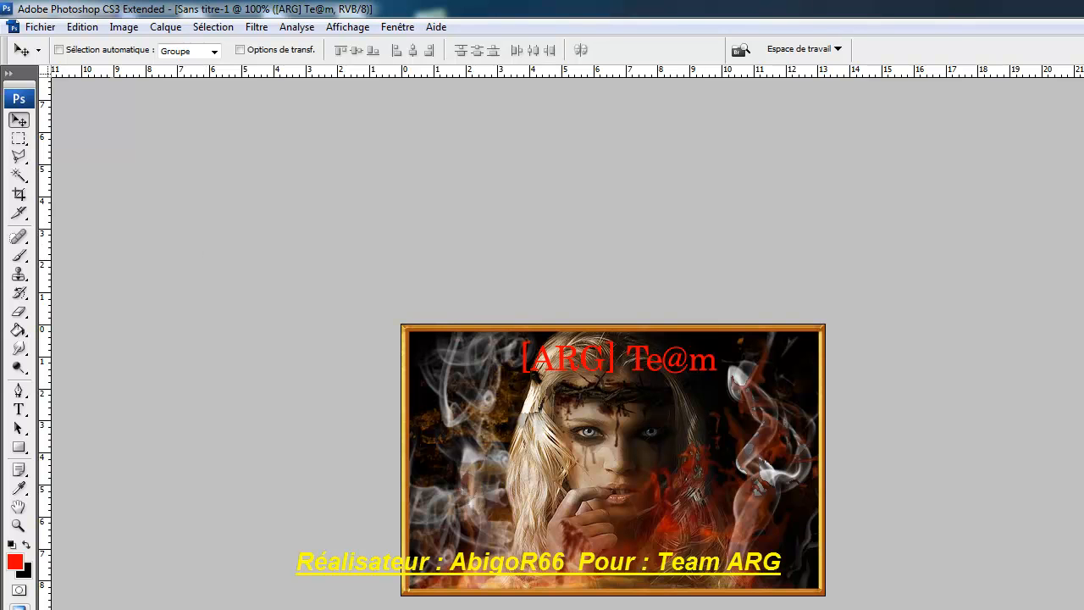
click(1083, 254)
drag(662, 363, 654, 370)
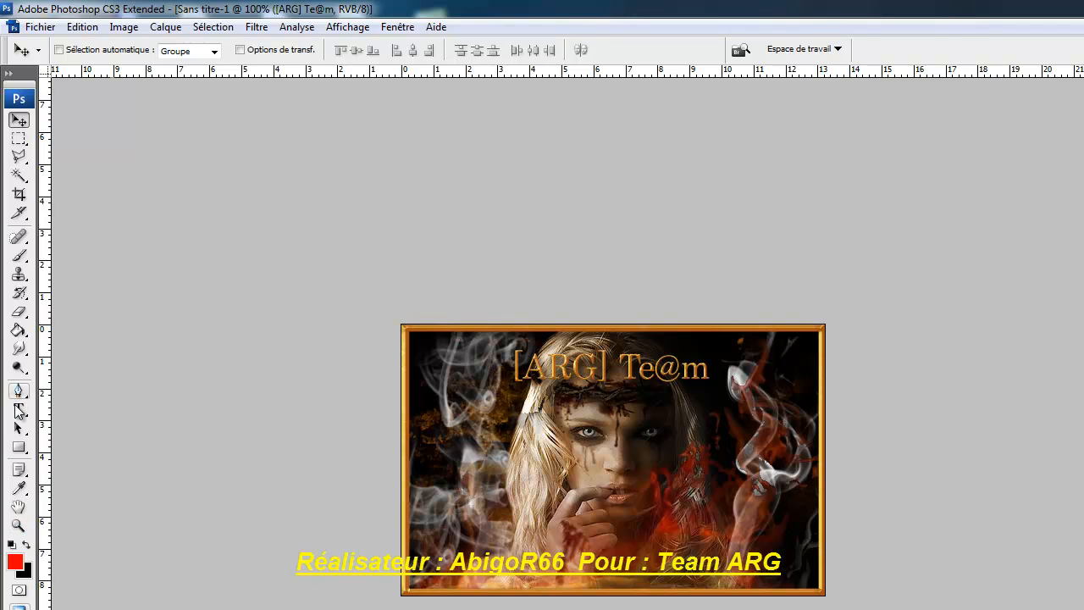
Add a red 30 pt Century text line with the creator's nickname near the lower edge of the image
click(18, 409)
click(456, 549)
text(A)
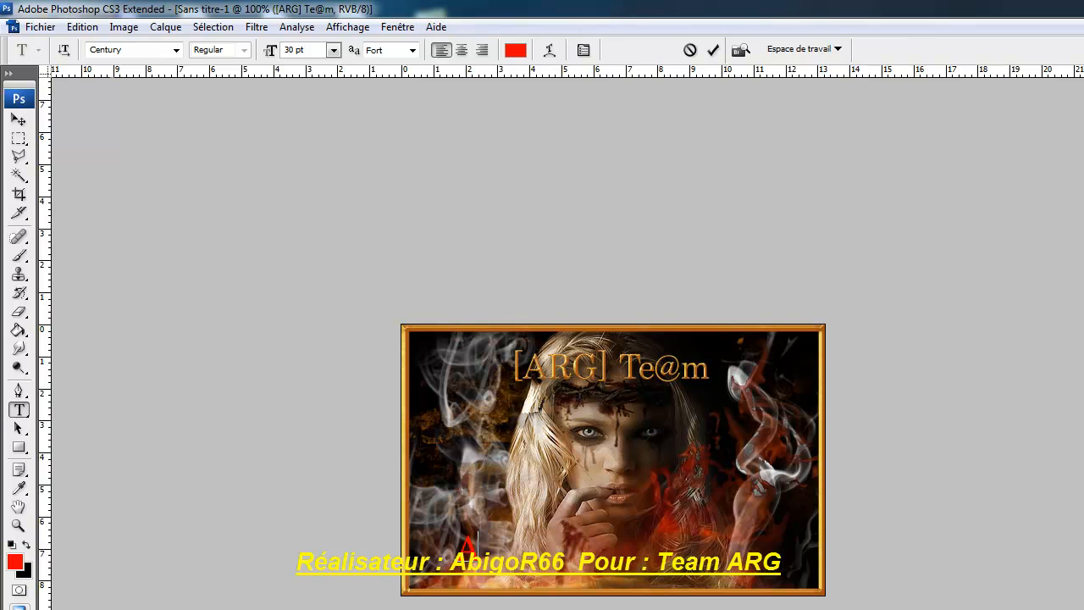
text(bigoR66)
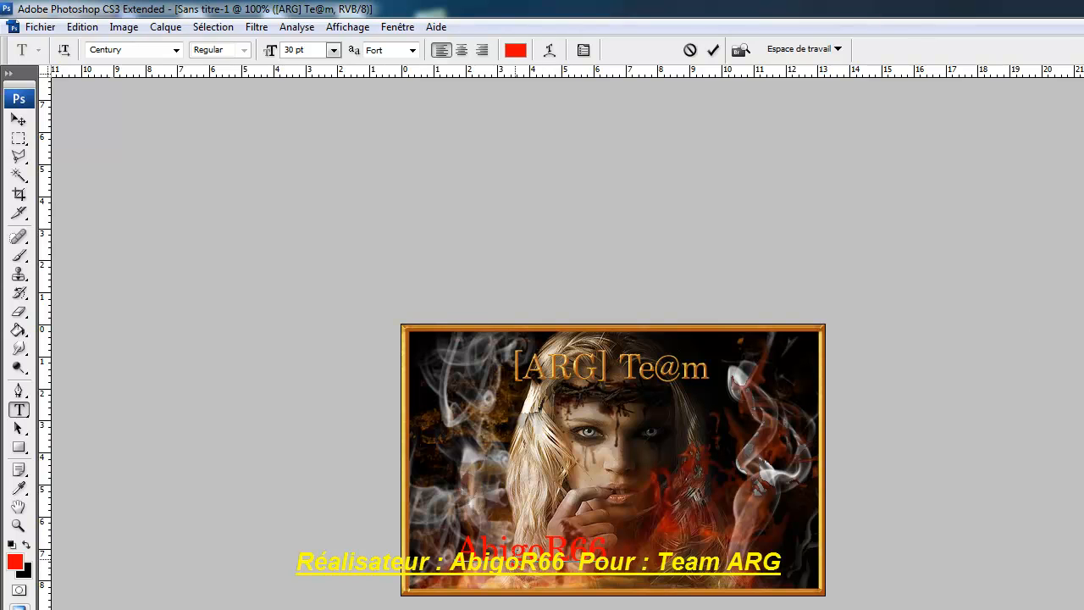
Set the font of the whole nickname text to Cooper Std
drag(611, 547, 453, 548)
click(449, 547)
drag(608, 546, 456, 547)
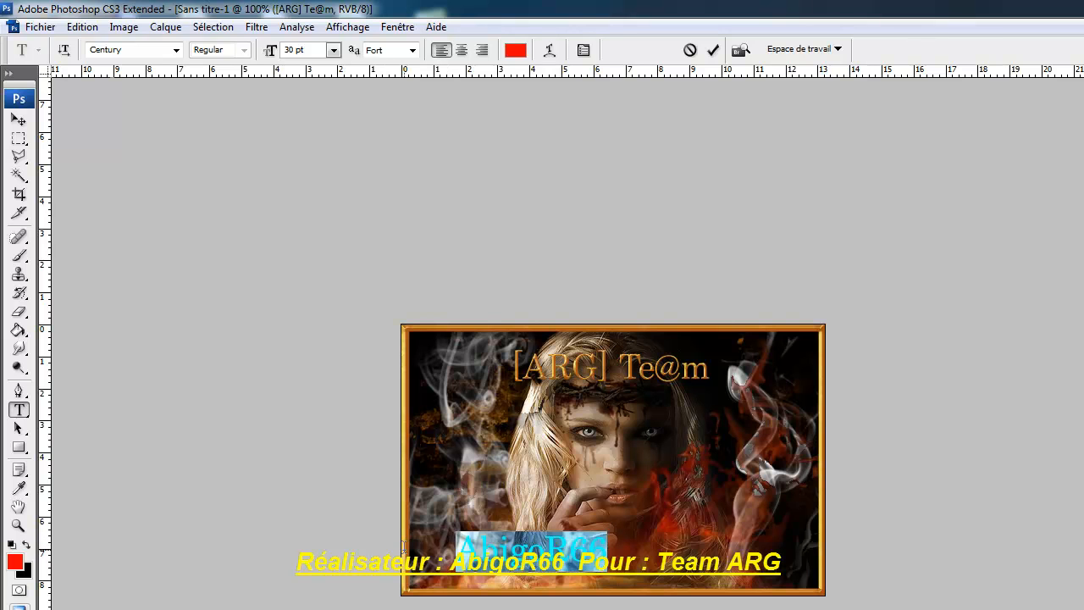
click(175, 50)
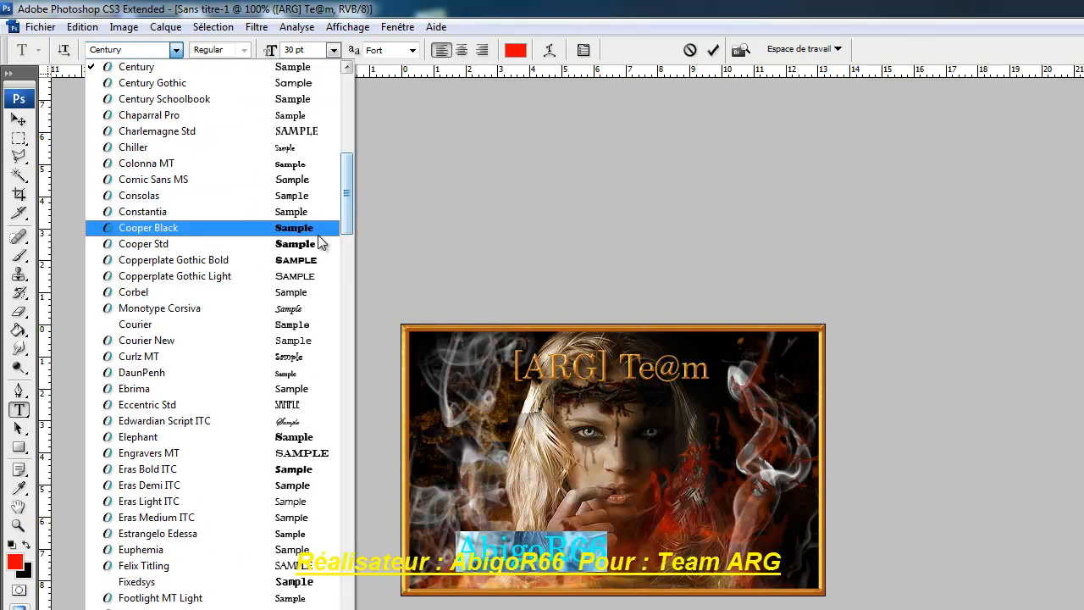
click(313, 244)
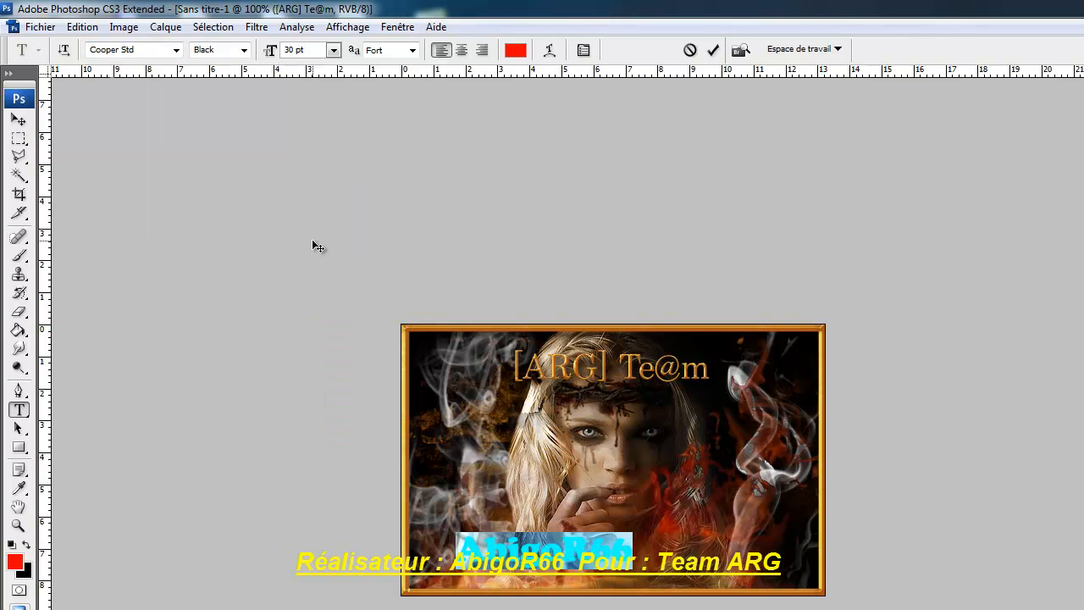
Free-transform the nickname text to about 121.5% width and 125.5% height in the image's lower-left corner and apply the transformation
click(82, 27)
click(133, 308)
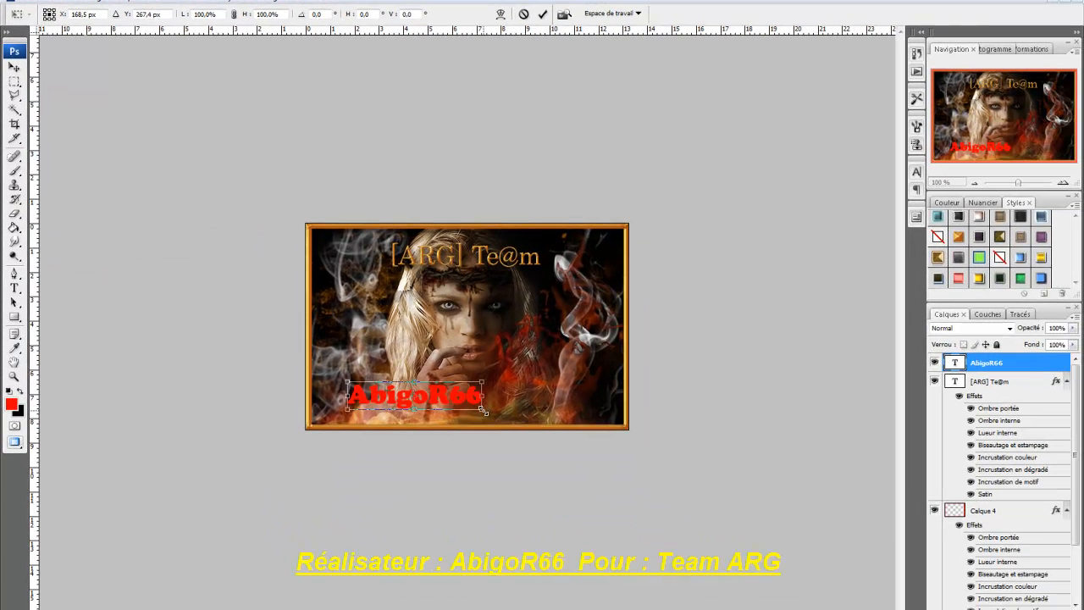
drag(634, 566, 650, 578)
drag(494, 415, 447, 403)
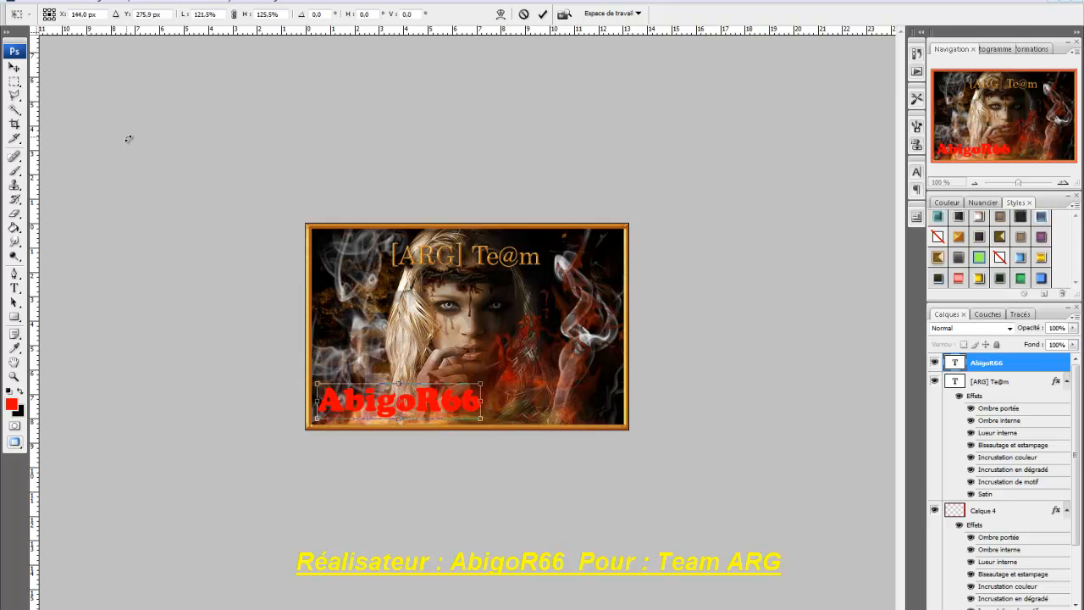
click(14, 66)
click(438, 227)
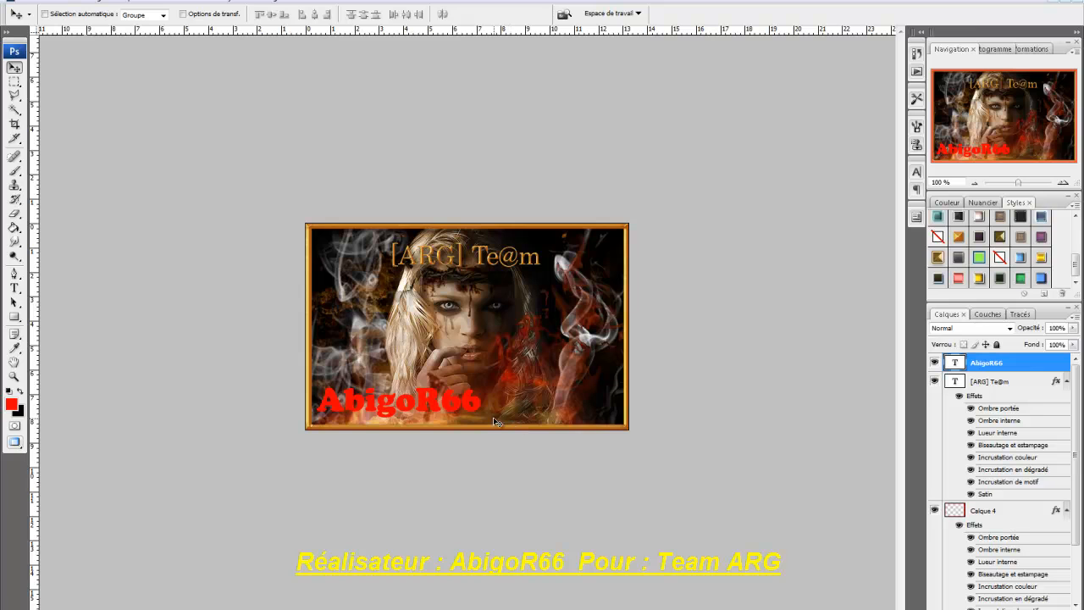
Load the "Vulkan styles by DiZa" preset set, replacing the current layer styles
click(1072, 207)
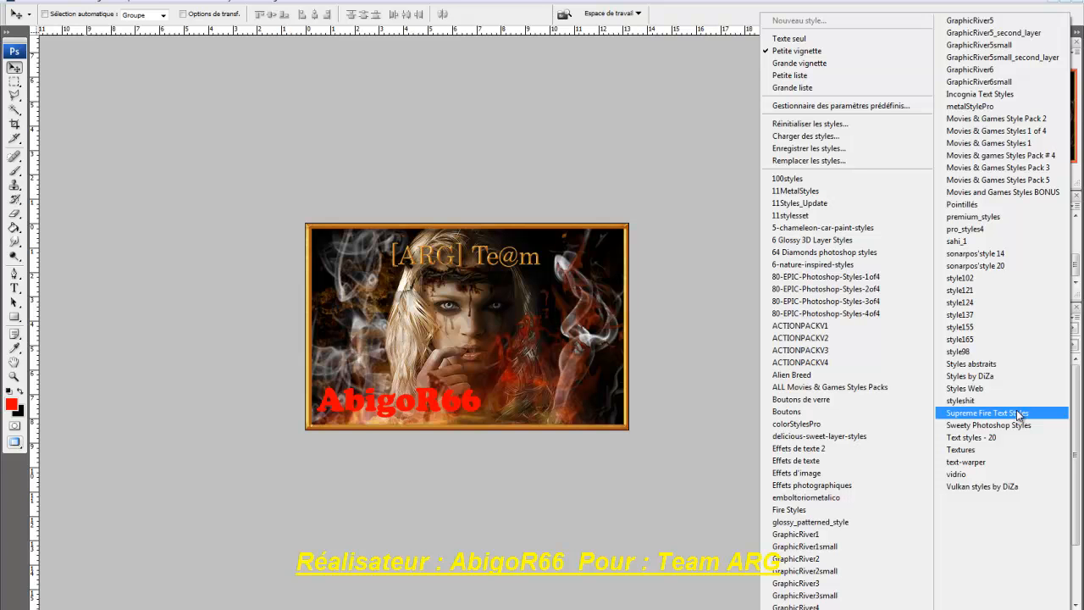
click(982, 488)
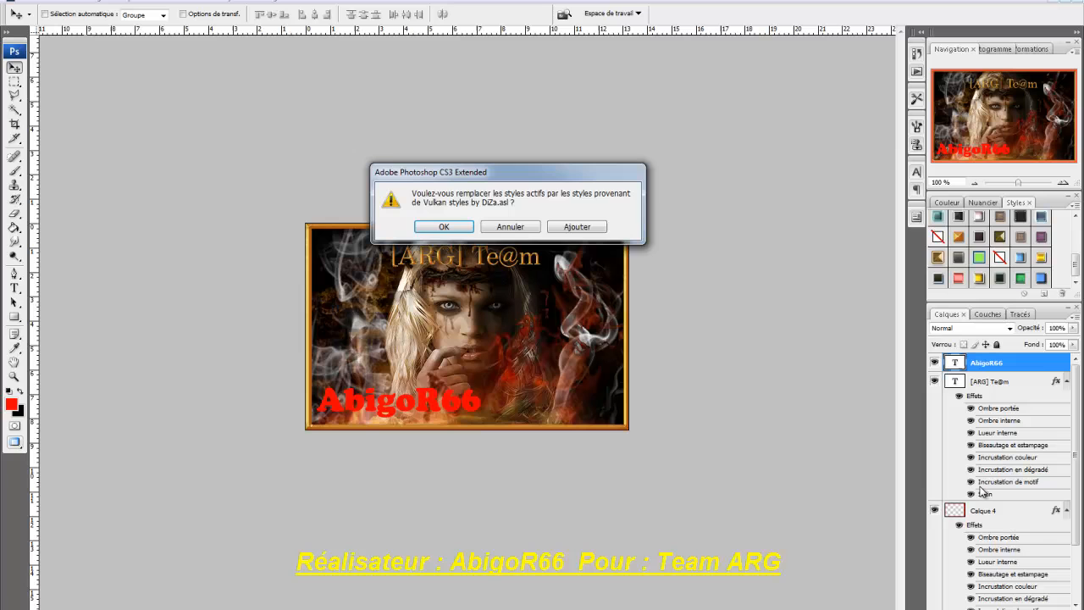
click(459, 237)
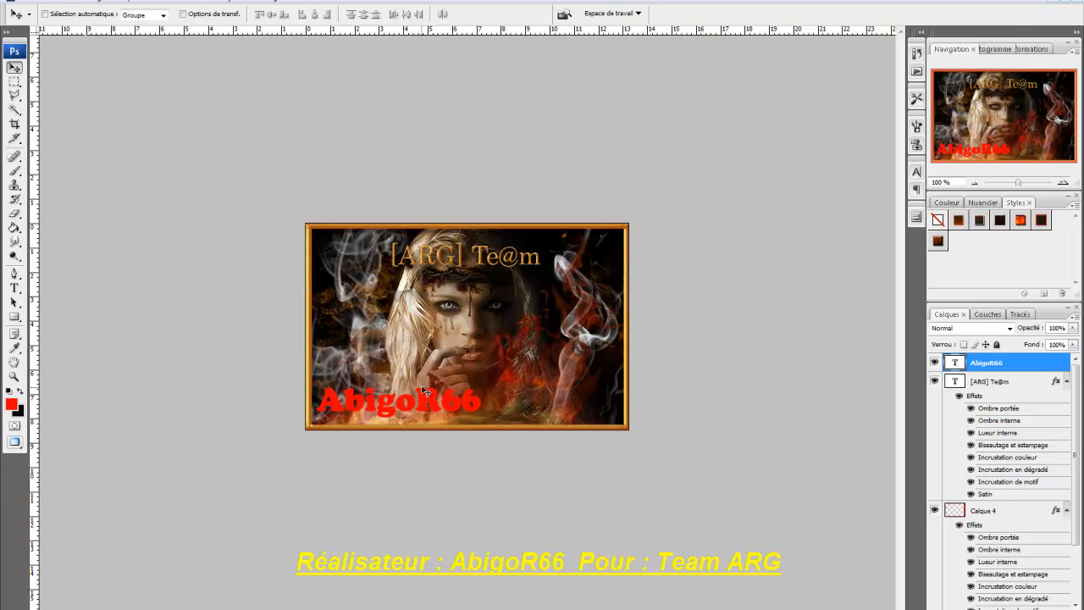
Try the first three Vulkan preset styles on the nickname text layer
click(960, 220)
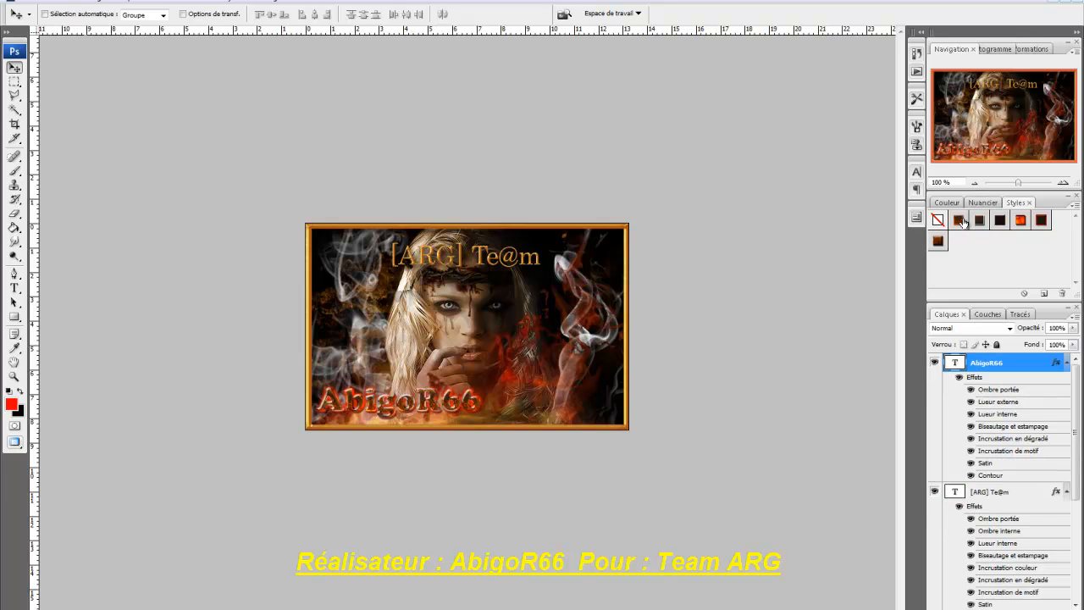
click(982, 223)
click(1000, 220)
click(1017, 244)
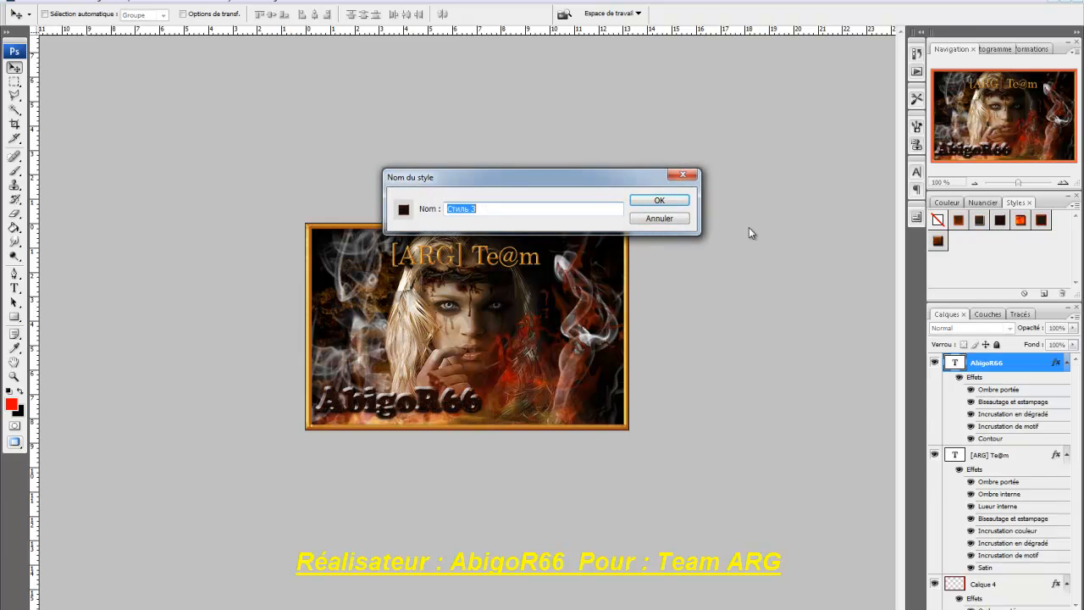
click(682, 174)
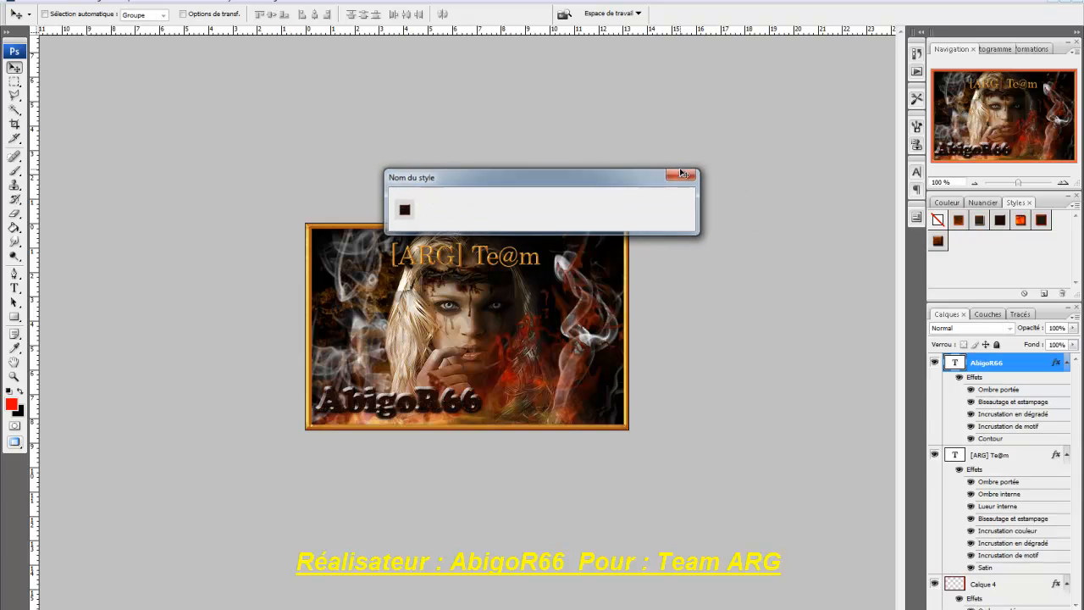
Apply the bright fiery-orange Vulkan style to the nickname text and move the text to the bottom center of the image
click(1021, 220)
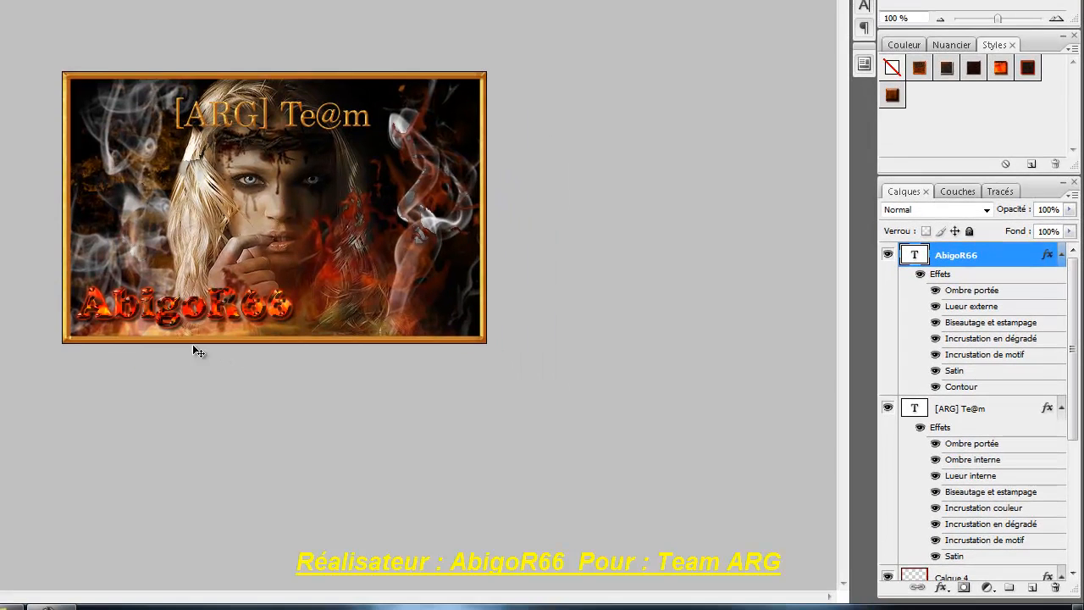
drag(252, 317, 357, 319)
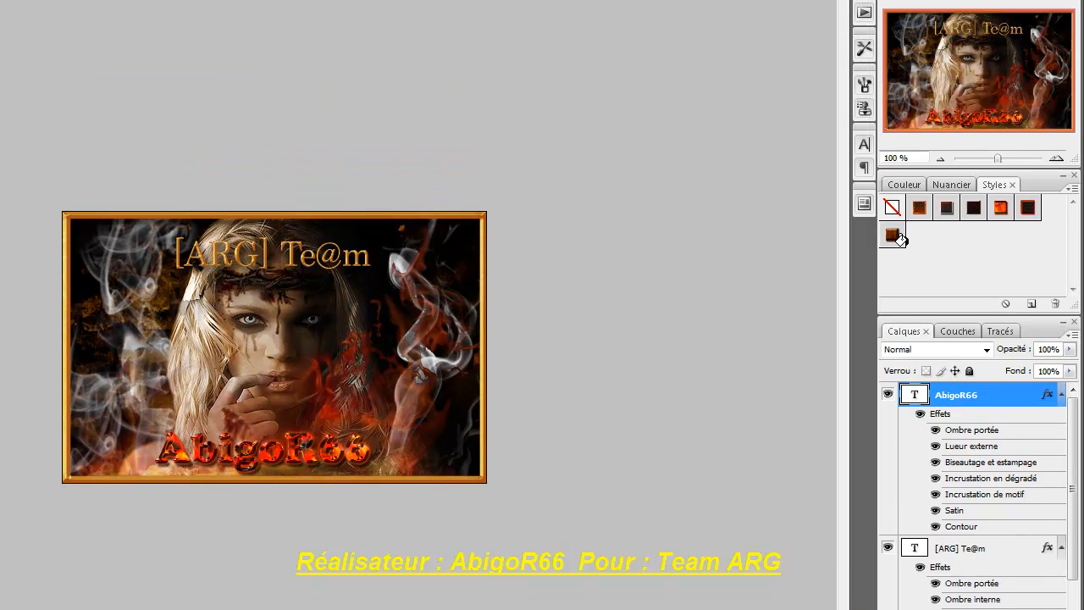
Try the last two Vulkan preset styles on the nickname text, and reapply the bright fiery-orange one
click(919, 86)
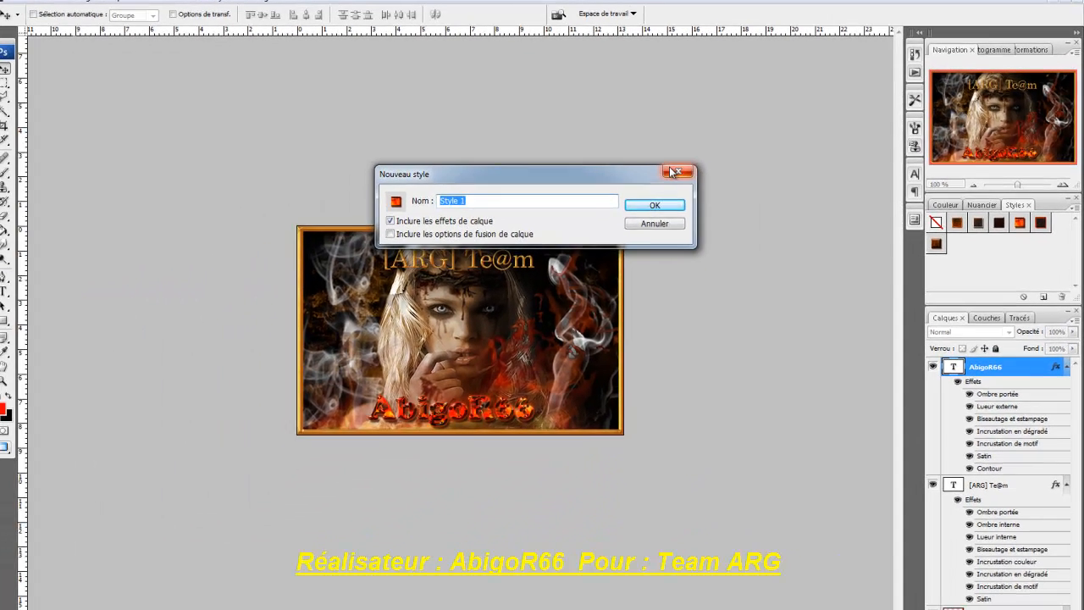
key(Return)
click(937, 242)
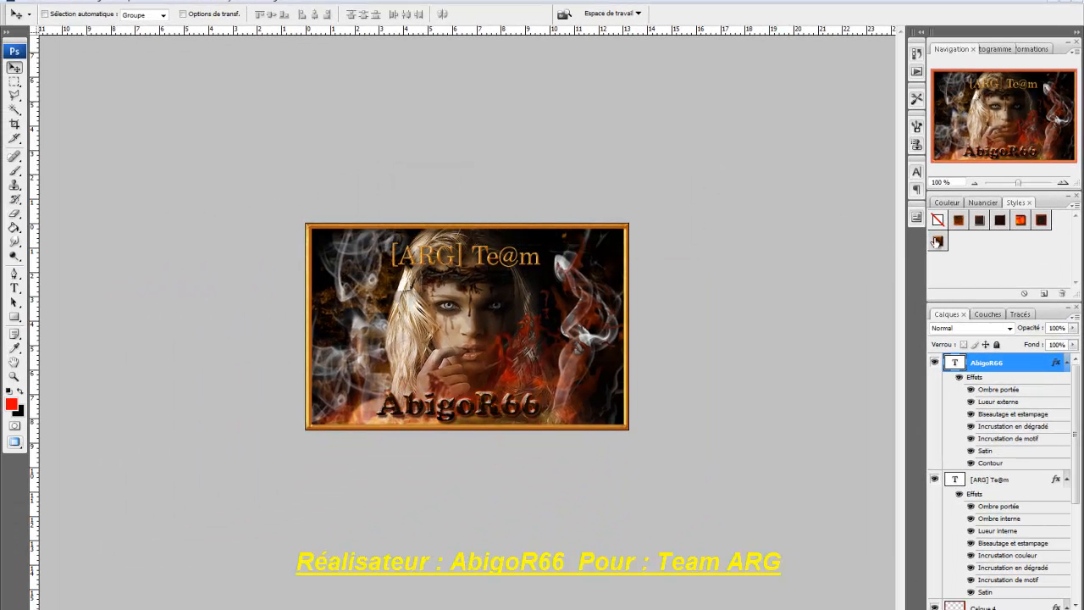
click(1045, 223)
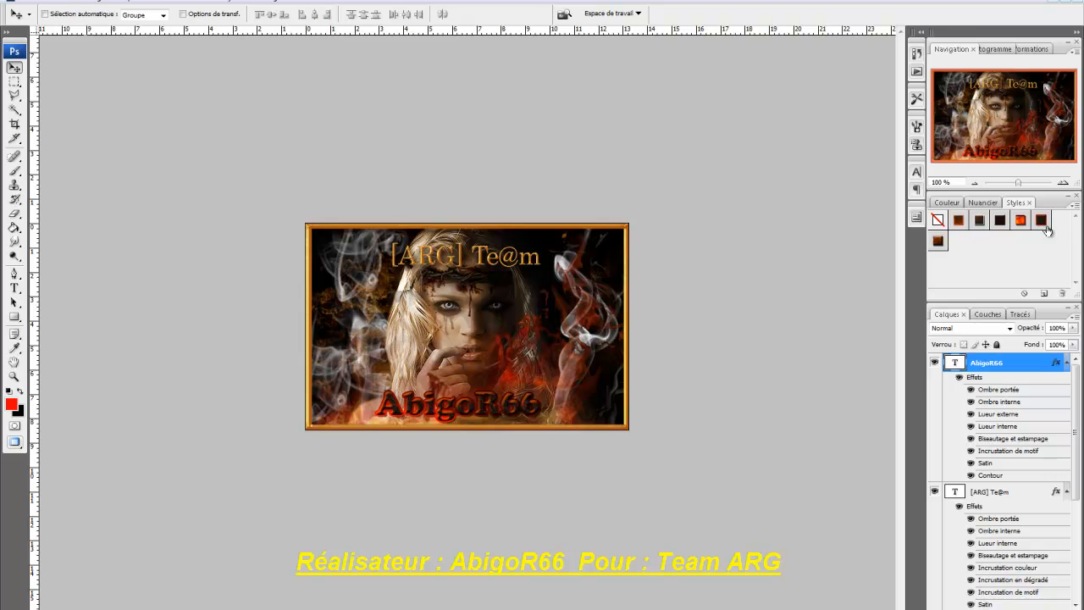
click(1021, 221)
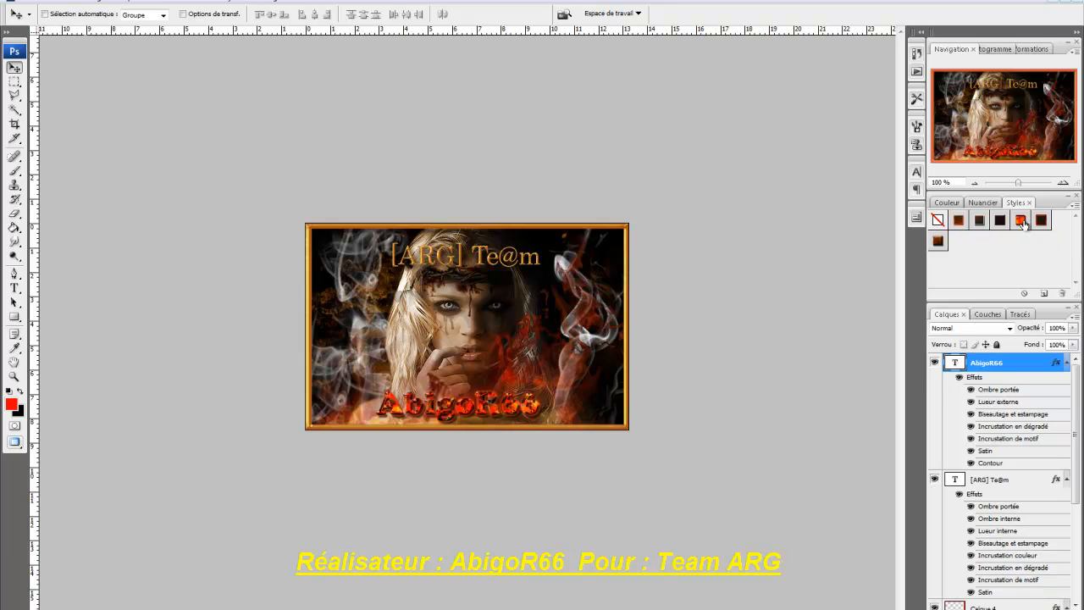